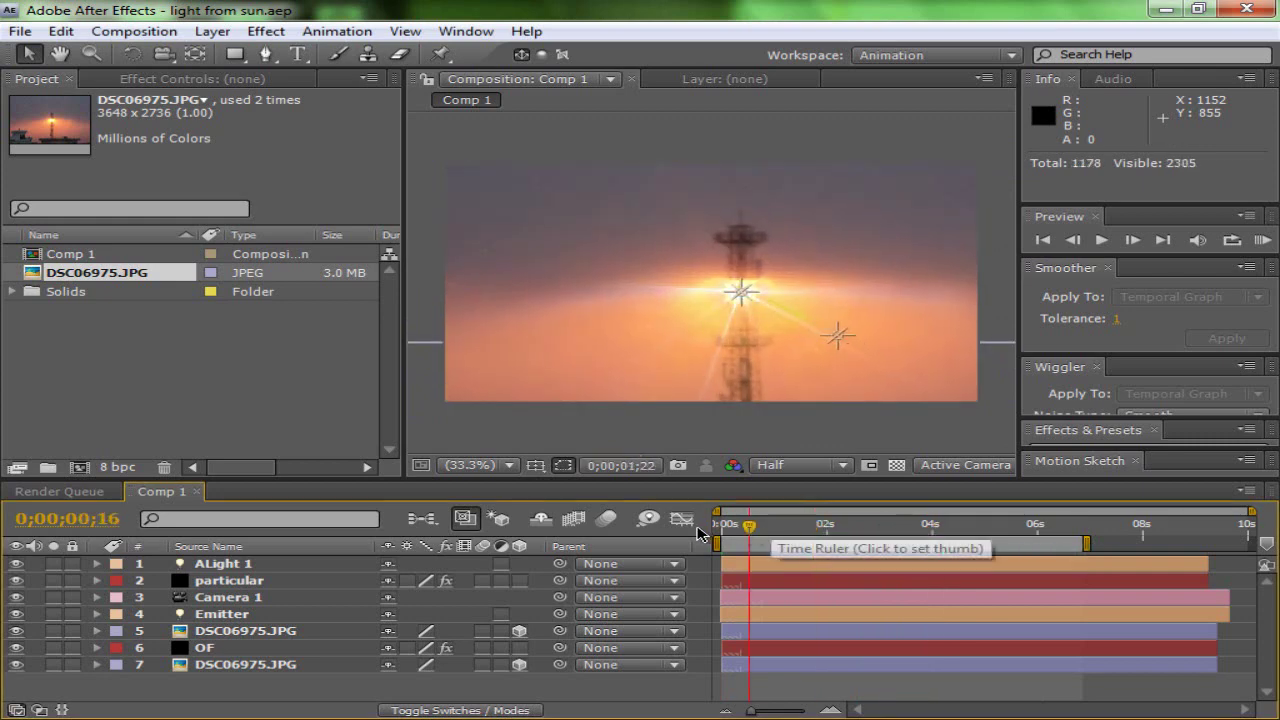
# Step: Preview the finished Comp 1 animation and scrub to about one second to examine the light rays
pyautogui.press('KP_0')
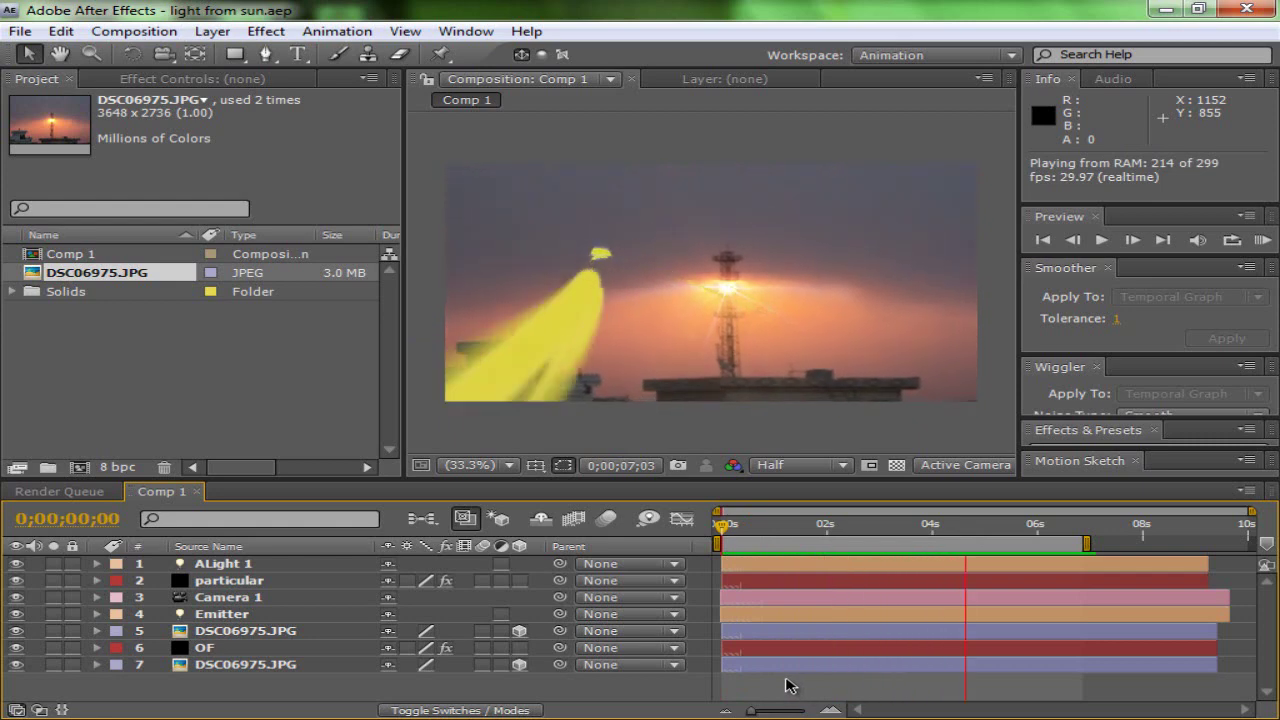
pyautogui.click(786, 686)
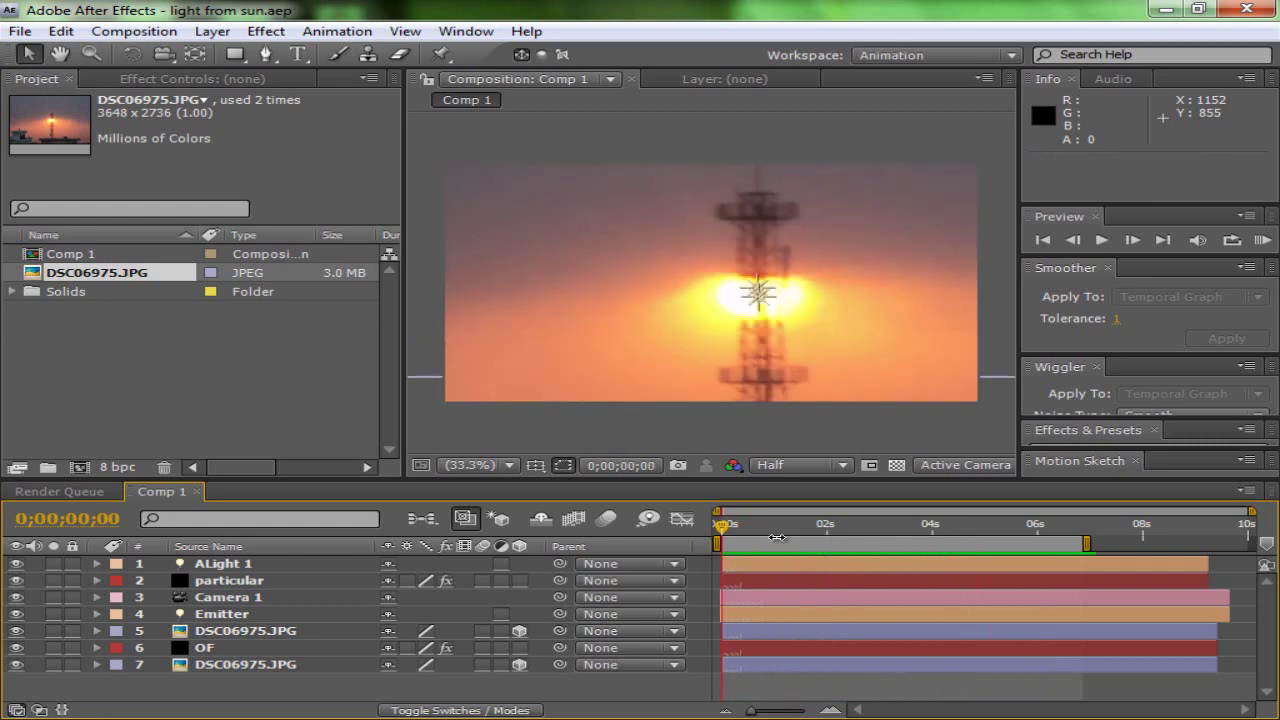
pyautogui.moveTo(770, 530)
pyautogui.mouseDown()
pyautogui.moveTo(745, 538)
pyautogui.moveTo(1057, 535)
pyautogui.moveTo(785, 537)
pyautogui.mouseUp()
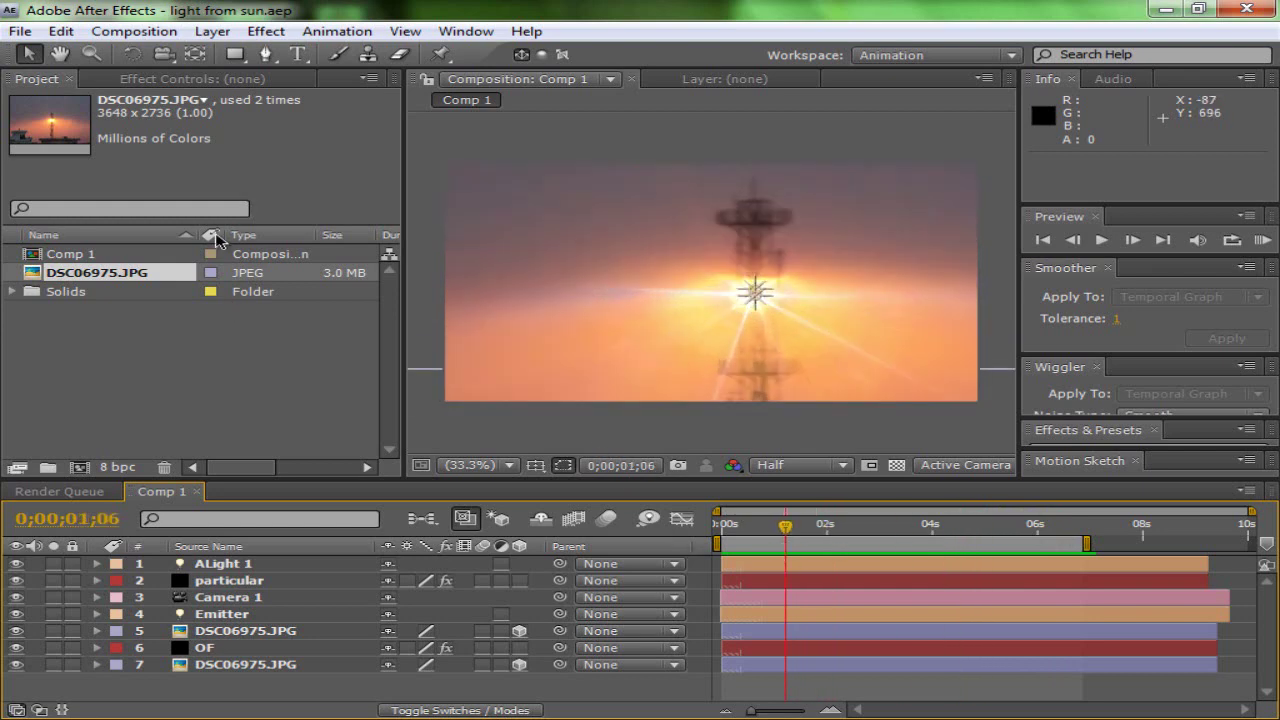
# Step: Create a new composition named work with the HDV/HDTV 720 29.97 preset
pyautogui.click(134, 31)
pyautogui.click(175, 56)
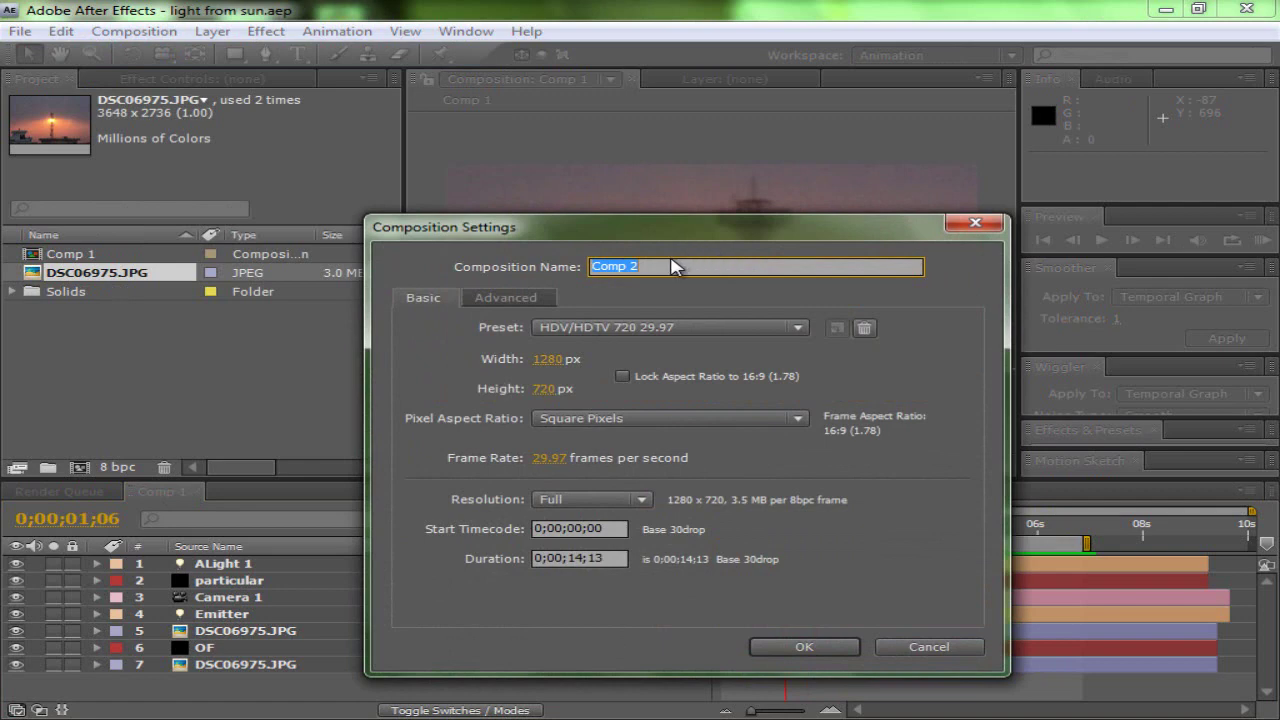
pyautogui.write('work')
pyautogui.press('Return')
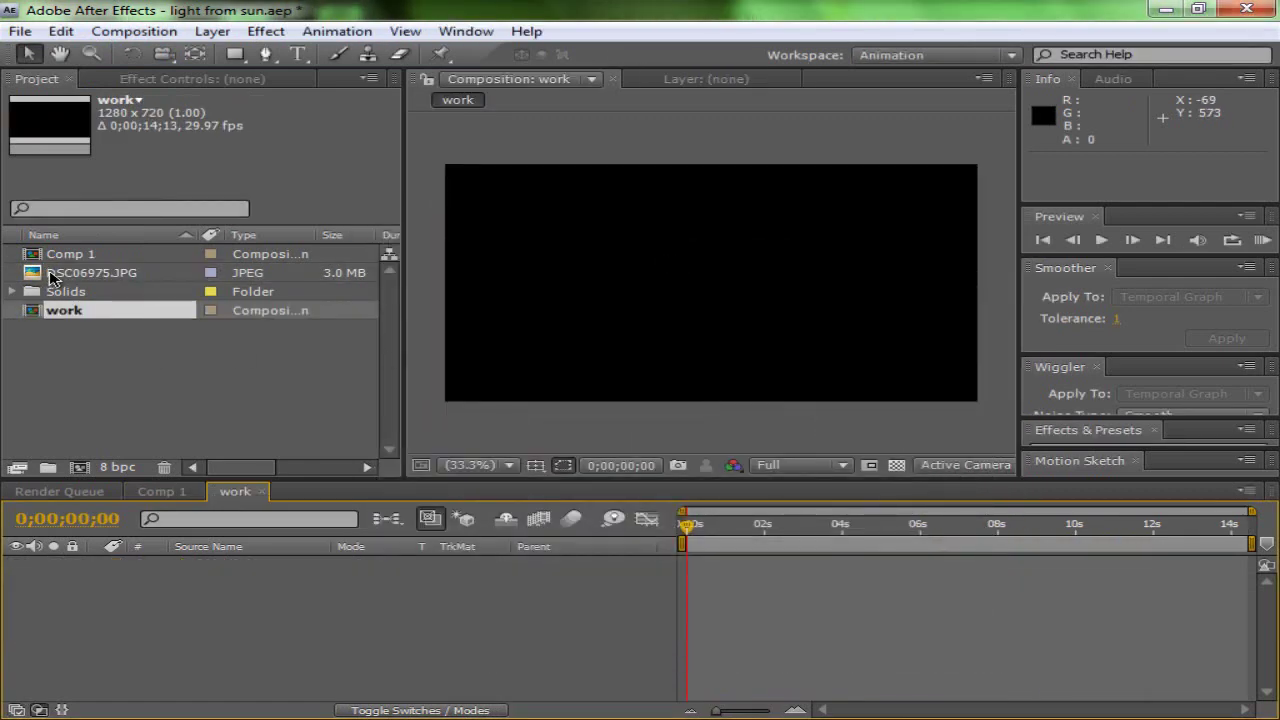
# Step: Add DSC06975.JPG to the work composition and duplicate its layer
pyautogui.moveTo(52, 277); pyautogui.dragTo(694, 402)
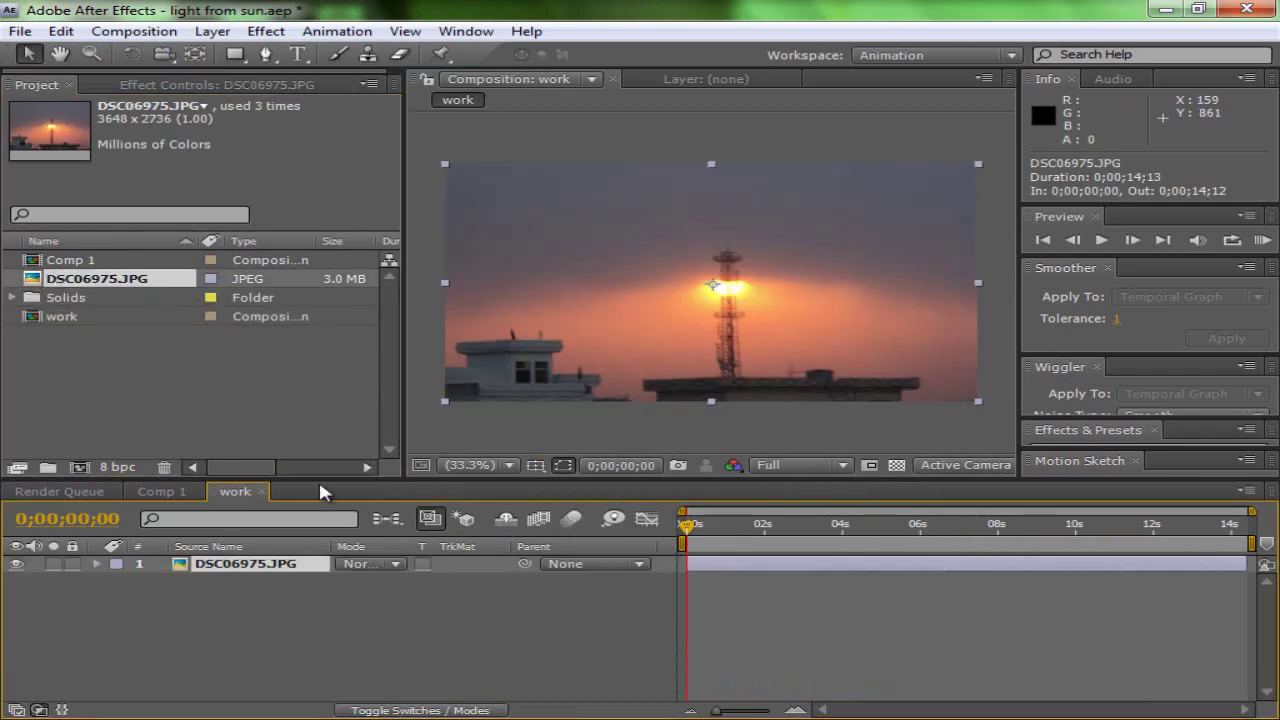
pyautogui.moveTo(688, 535); pyautogui.dragTo(645, 530)
pyautogui.hotkey('ctrl', 'd')
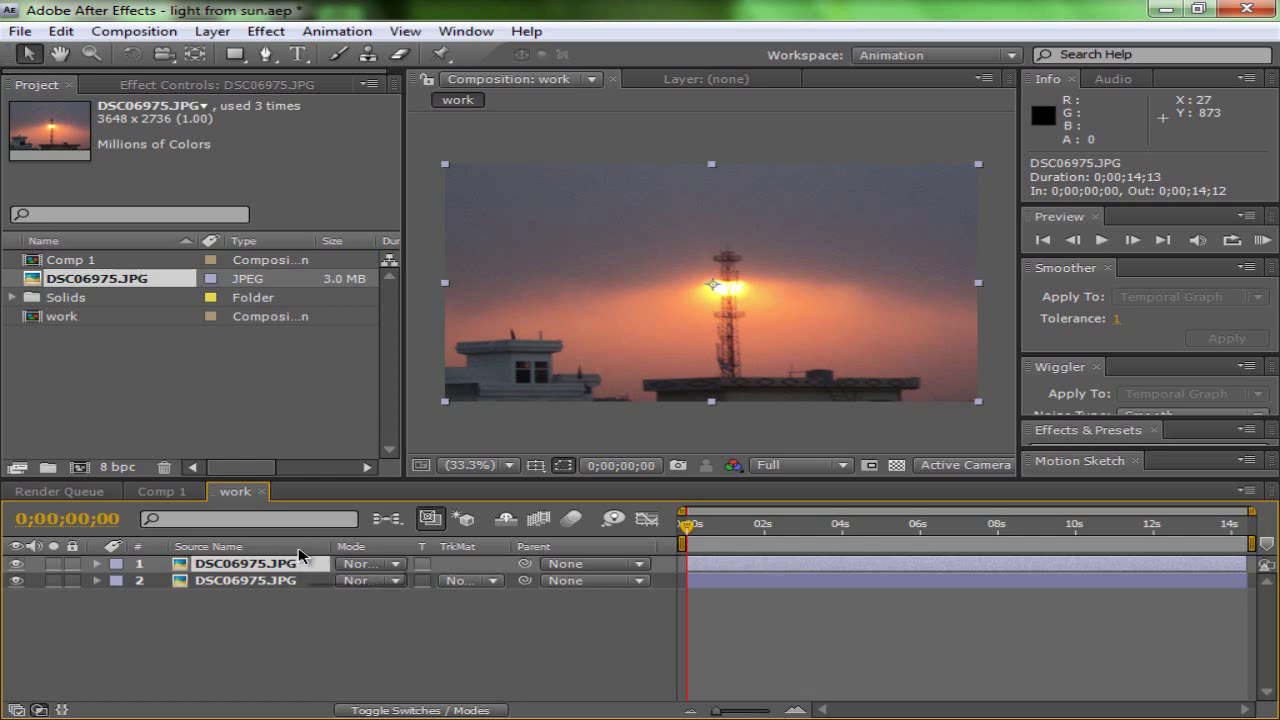
# Step: Draw a closed Pen mask on the upper photo layer around the sky, with its lower edge following the glowing cloud line through the sun
pyautogui.click(265, 54)
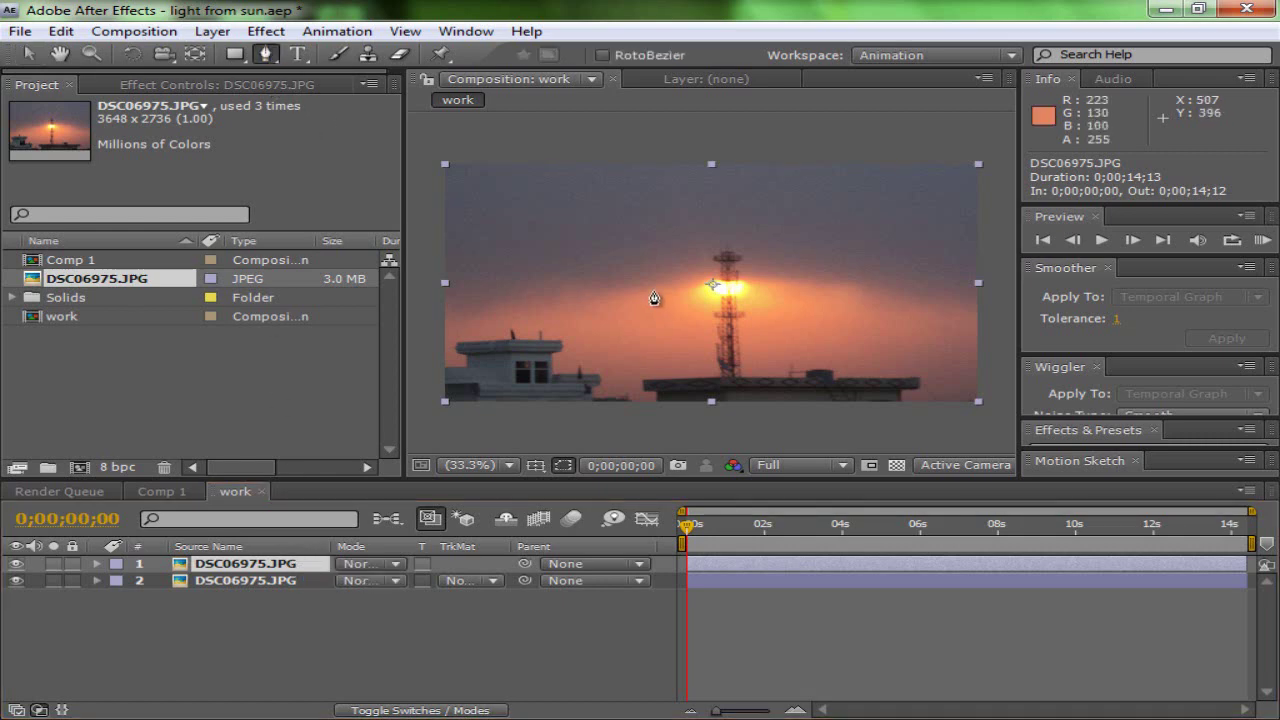
pyautogui.scroll(3, 660, 285)
pyautogui.scroll(-8, 660, 285)
pyautogui.scroll(4, 656, 278)
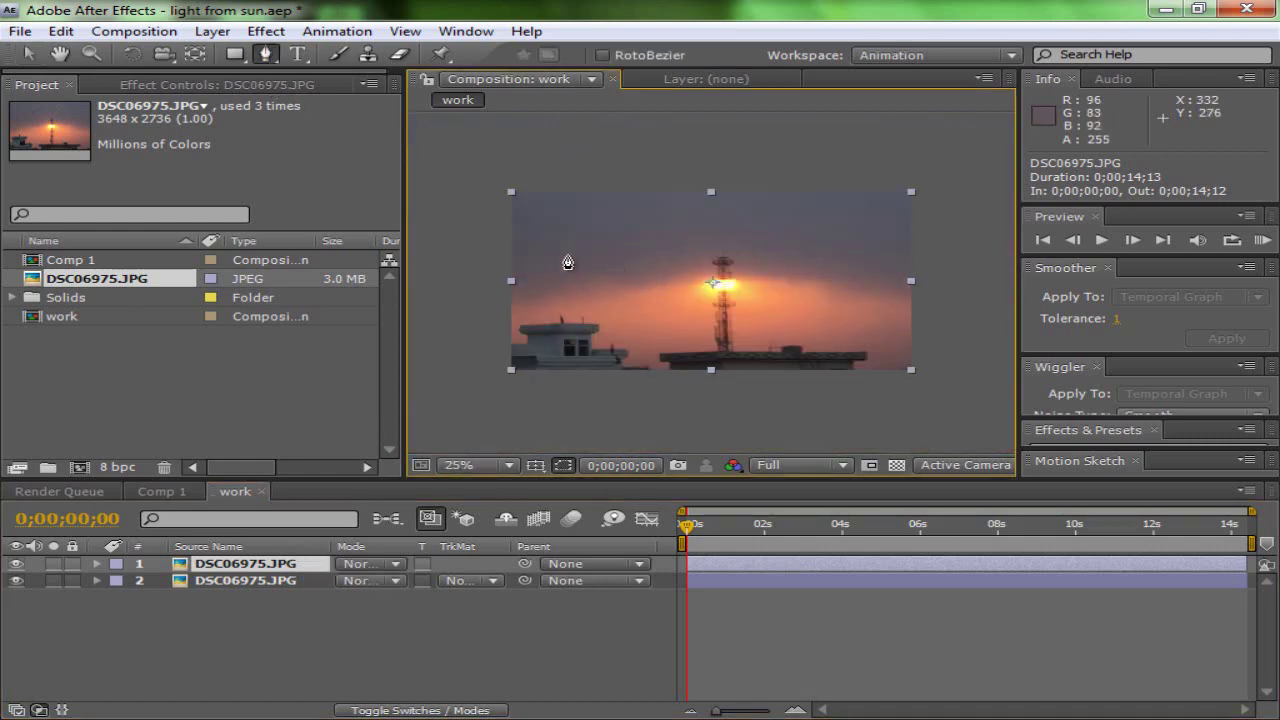
pyautogui.click(450, 181)
pyautogui.click(440, 286)
pyautogui.click(462, 293)
pyautogui.click(528, 294)
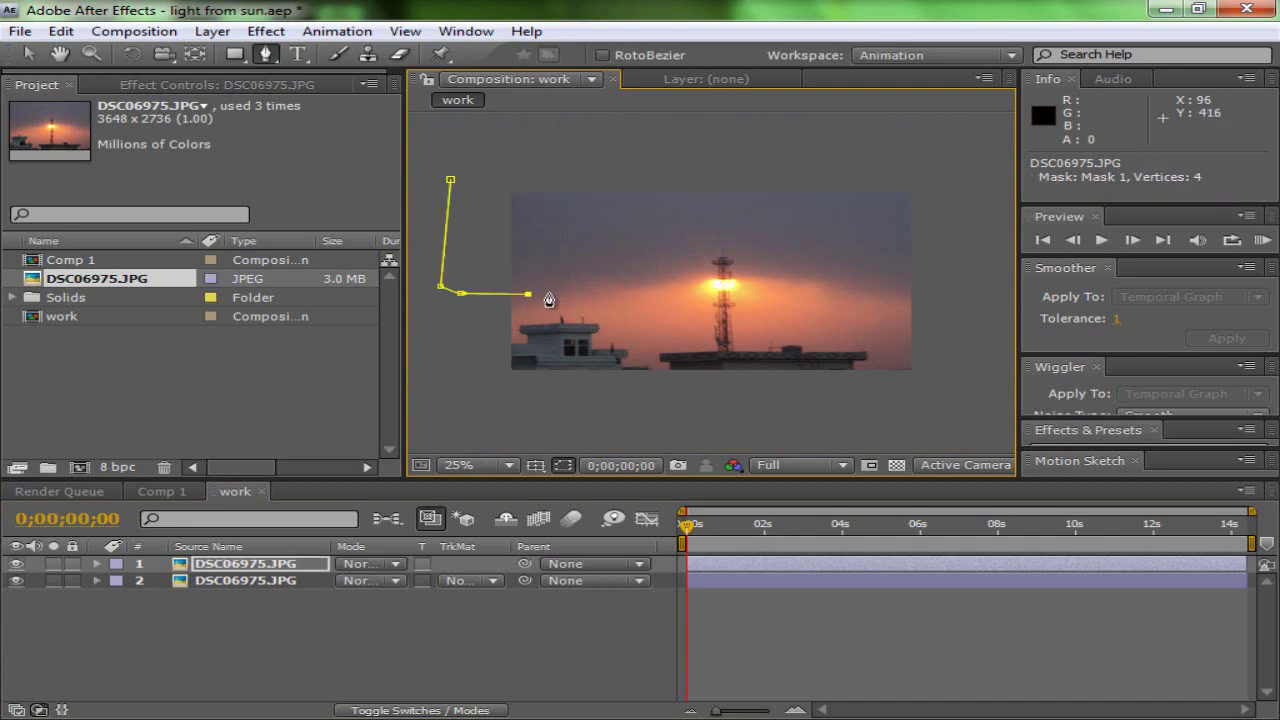
pyautogui.click(633, 292)
pyautogui.click(690, 285)
pyautogui.scroll(2, 703, 285)
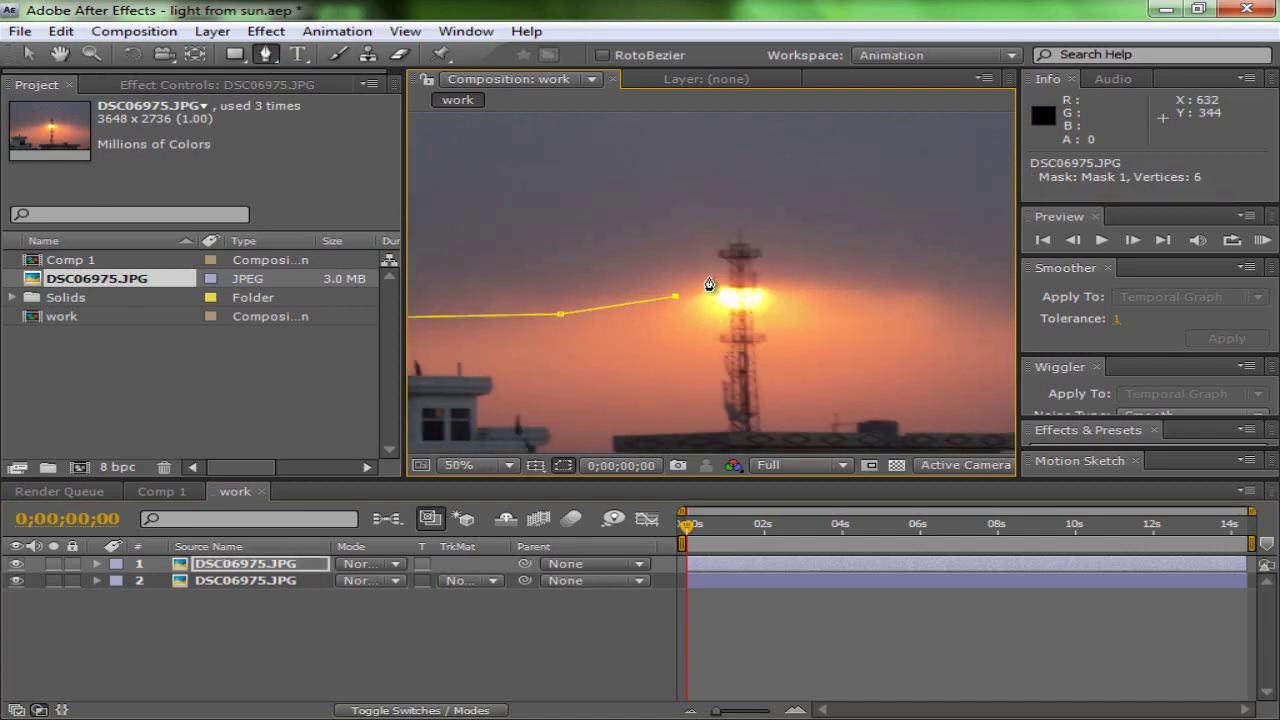
pyautogui.click(830, 295)
pyautogui.click(905, 297)
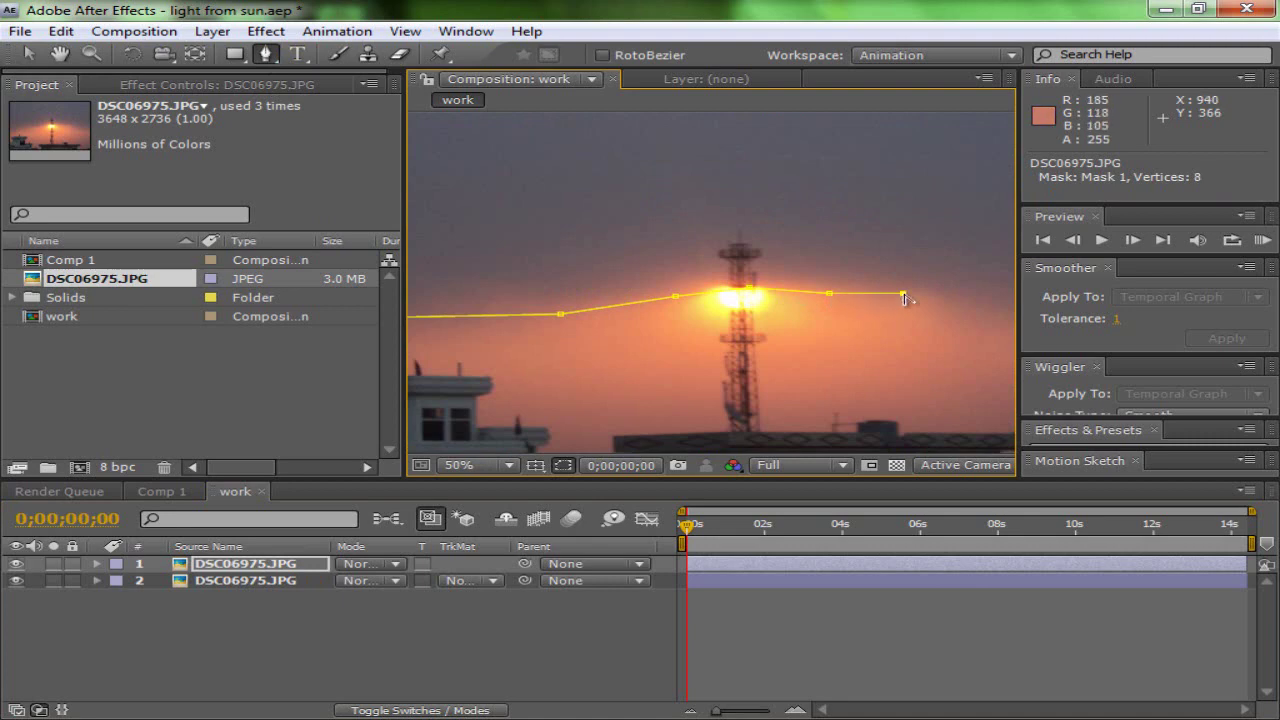
pyautogui.moveTo(924, 318); pyautogui.dragTo(709, 314)
pyautogui.click(921, 299)
pyautogui.click(920, 257)
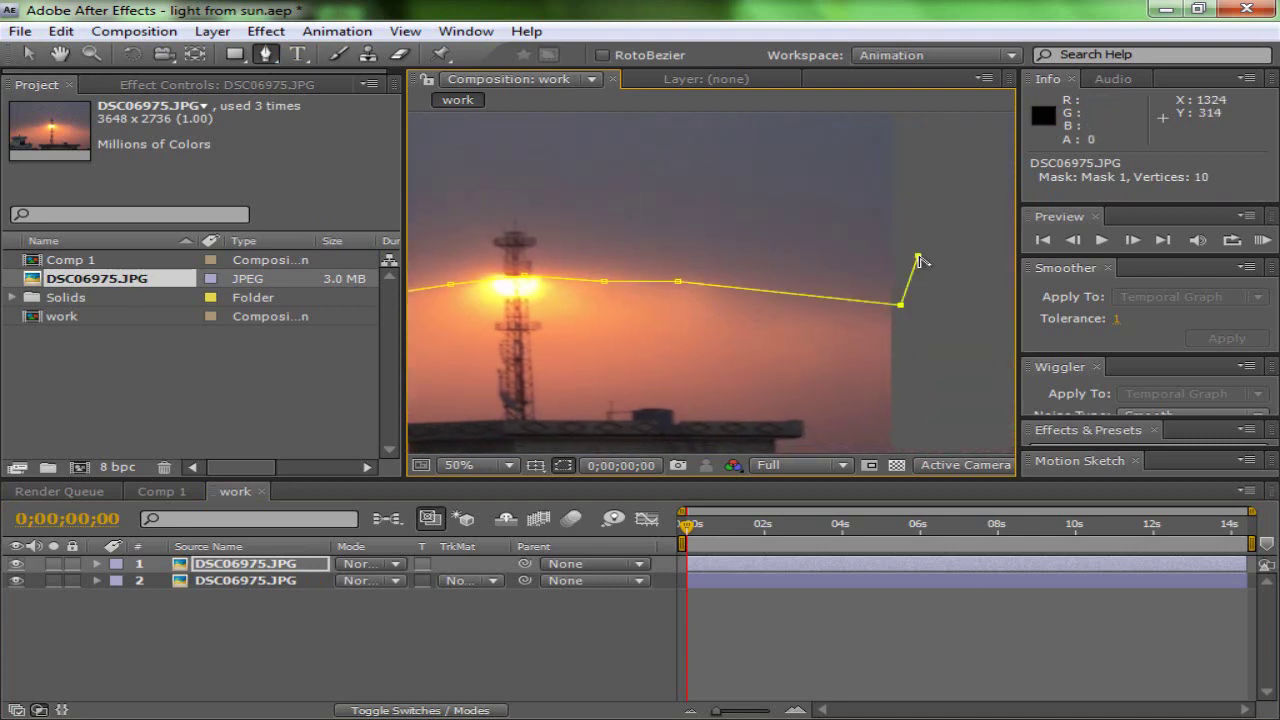
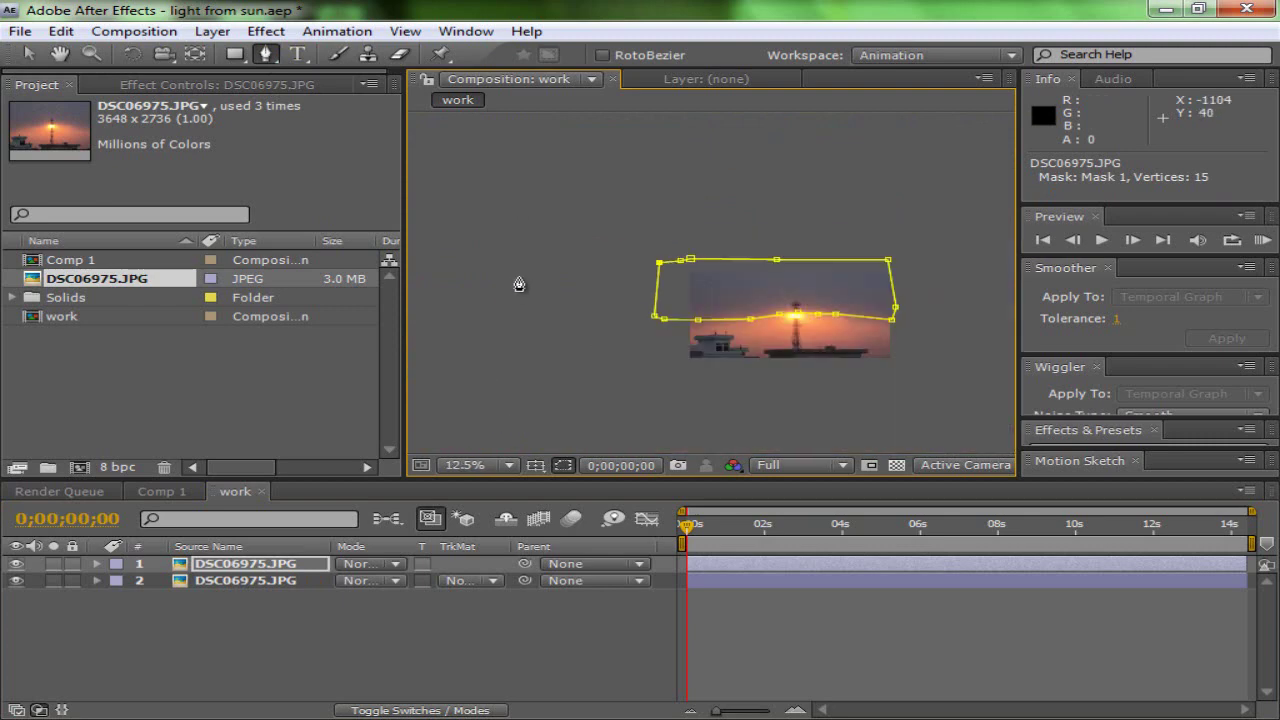
pyautogui.click(480, 465)
pyautogui.click(490, 131)
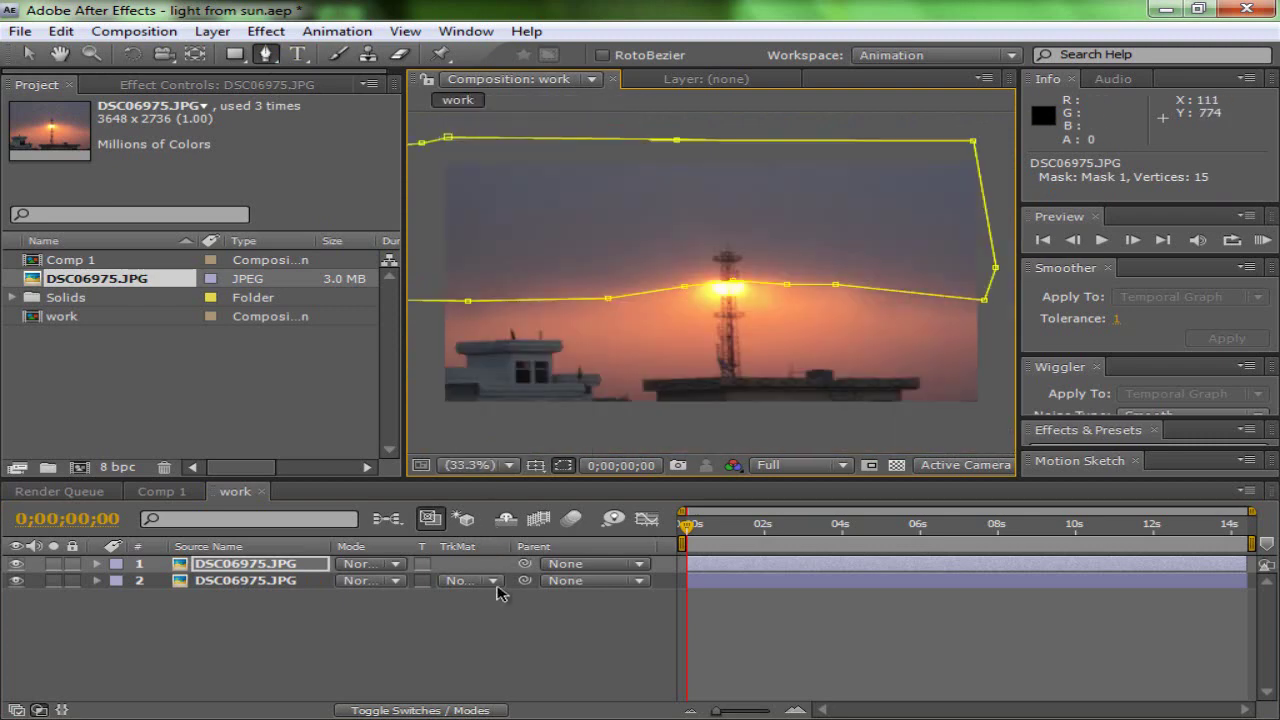
# Step: Move to frame 0;00;00;10 and toggle the lower photo layer's visibility to check the masked sky
pyautogui.click(508, 618)
pyautogui.click(765, 525)
pyautogui.moveTo(768, 530); pyautogui.dragTo(700, 527)
pyautogui.click(15, 580)
pyautogui.click(15, 580)
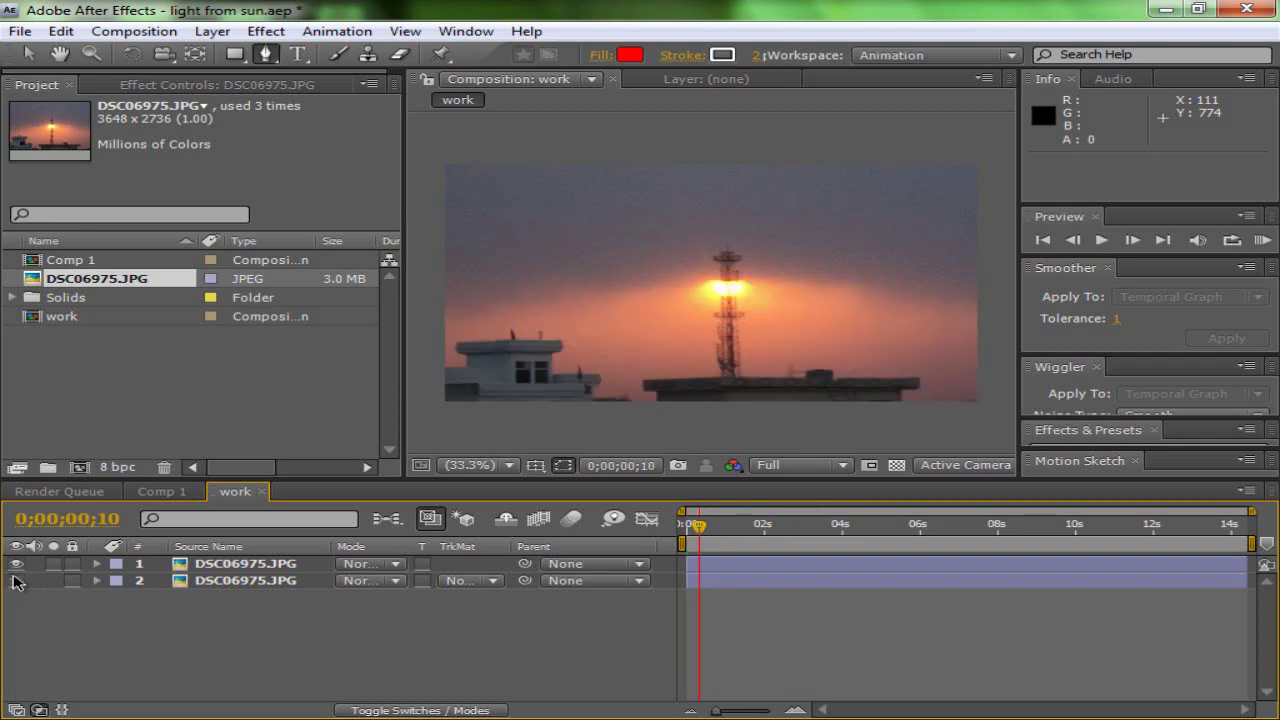
pyautogui.click(15, 580)
pyautogui.click(15, 580)
# Step: Set the sky mask's feather to 85 pixels, soloing the masked layer temporarily to judge the soft edge
pyautogui.click(232, 566)
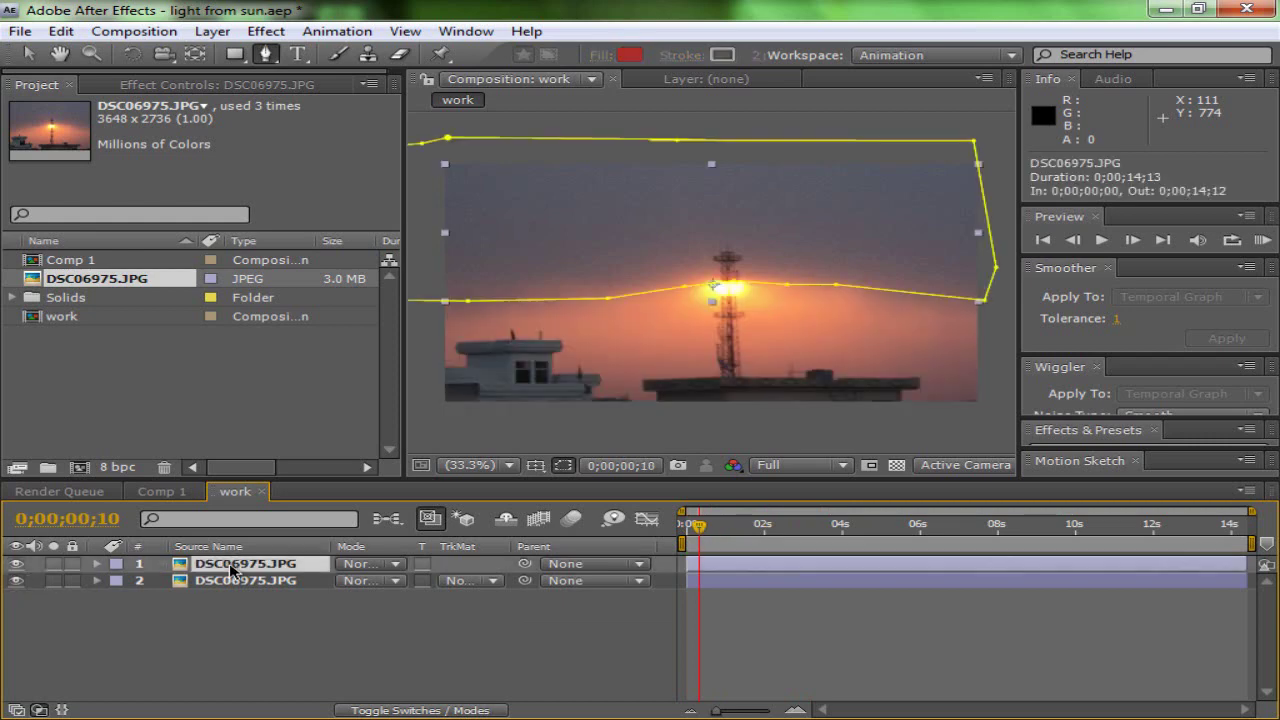
pyautogui.press('m')
pyautogui.press('m')
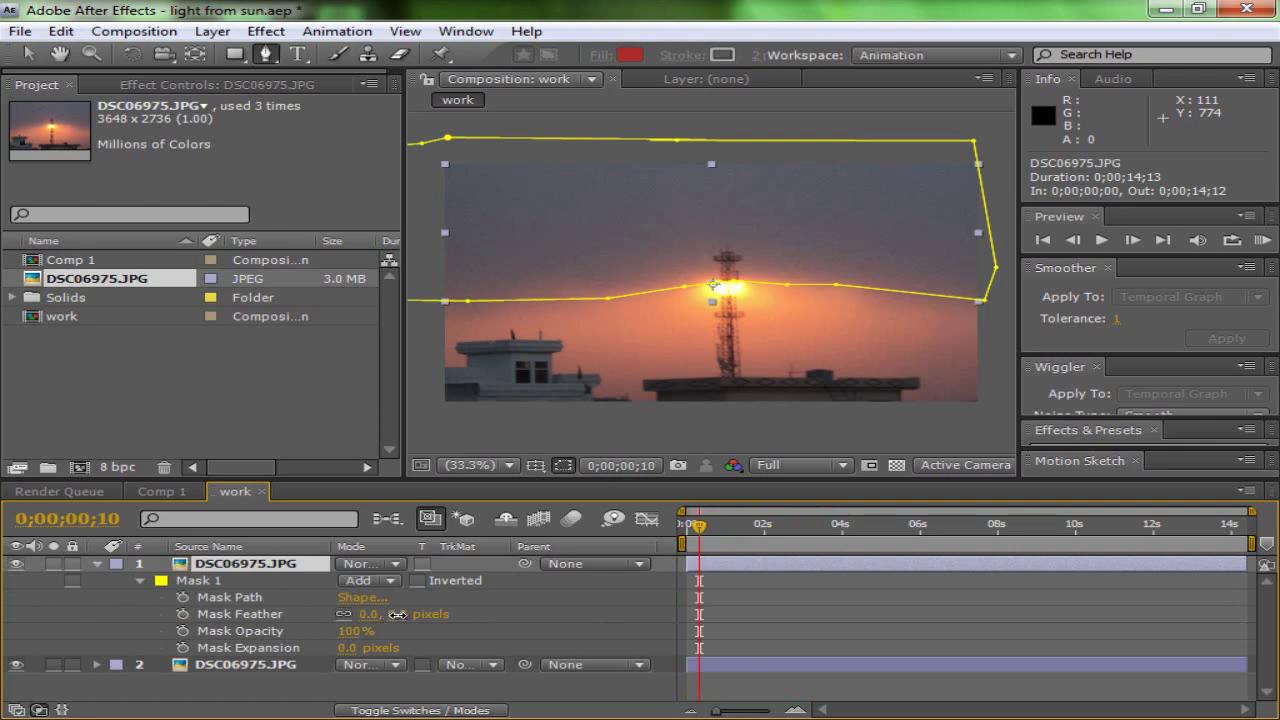
pyautogui.moveTo(397, 614); pyautogui.dragTo(400, 614)
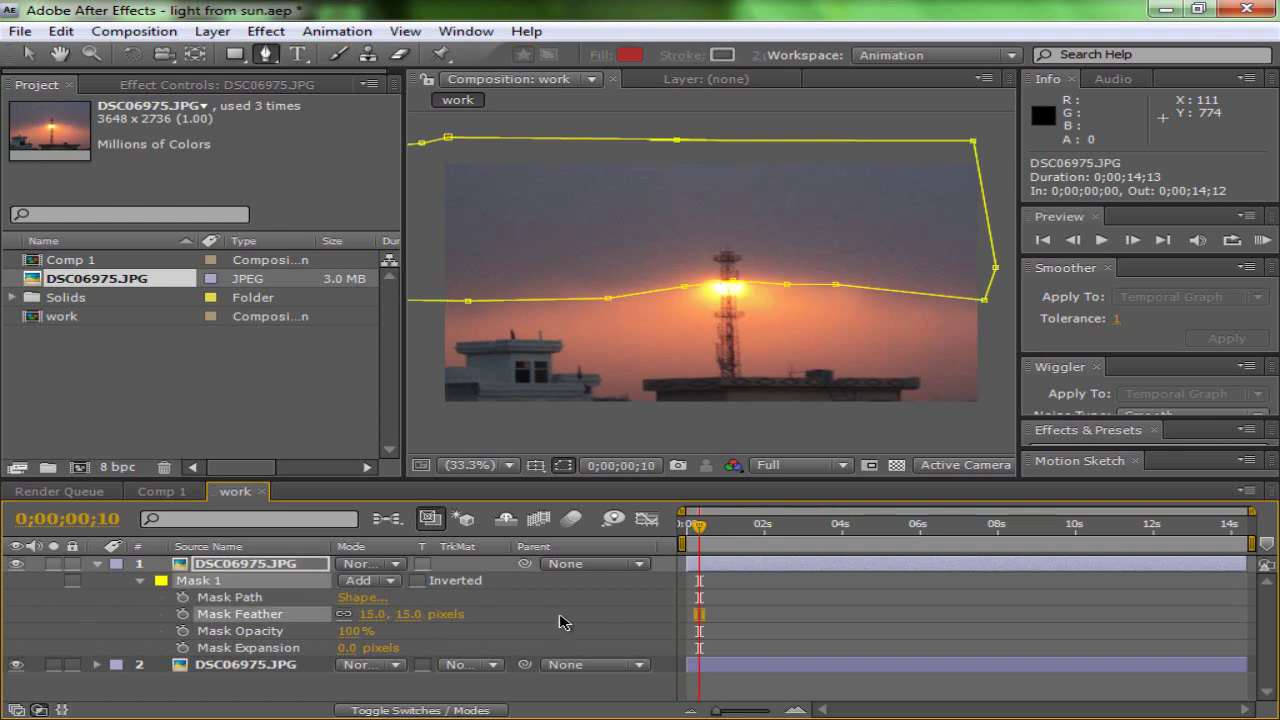
pyautogui.click(560, 695)
pyautogui.click(53, 564)
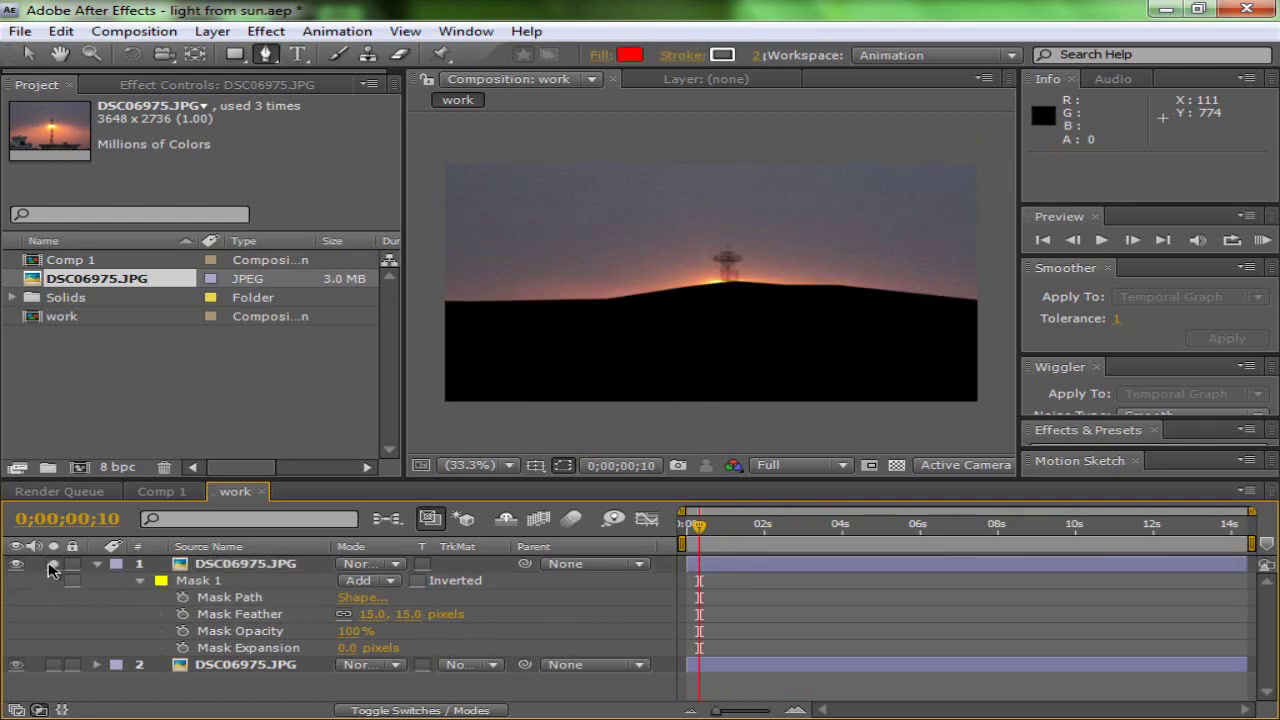
pyautogui.moveTo(408, 614); pyautogui.dragTo(520, 615)
pyautogui.click(551, 619)
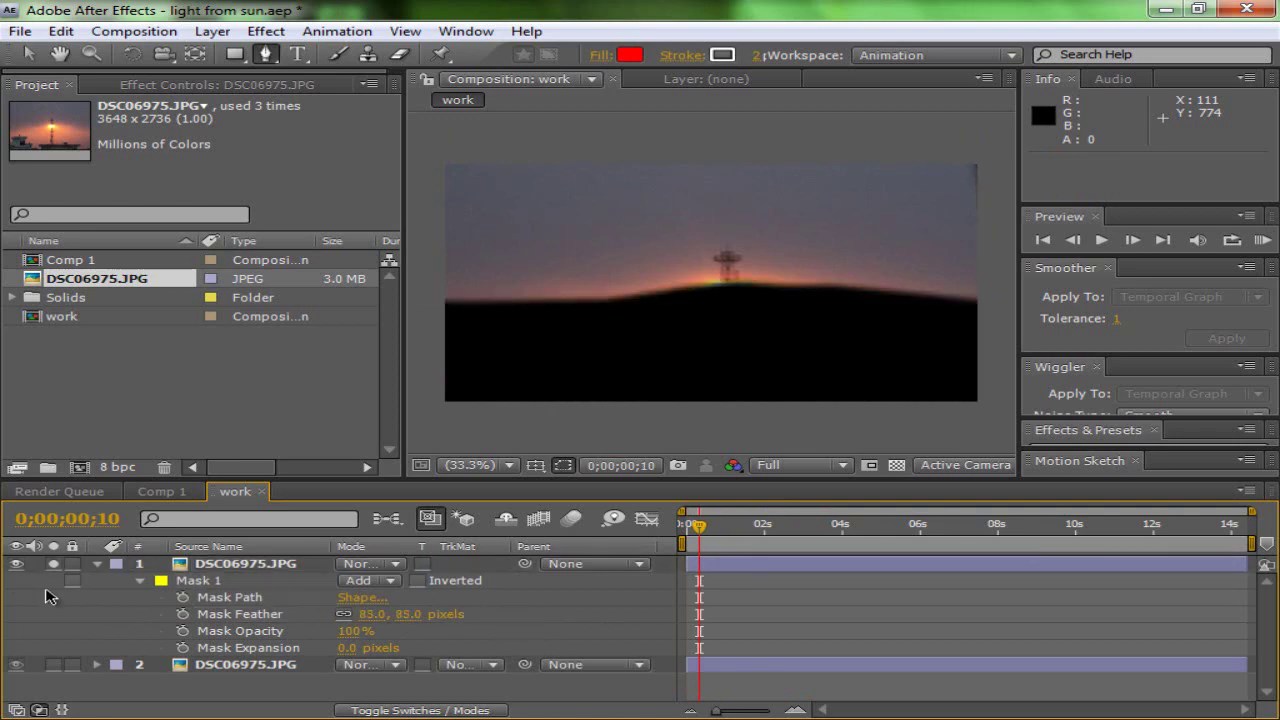
pyautogui.click(53, 564)
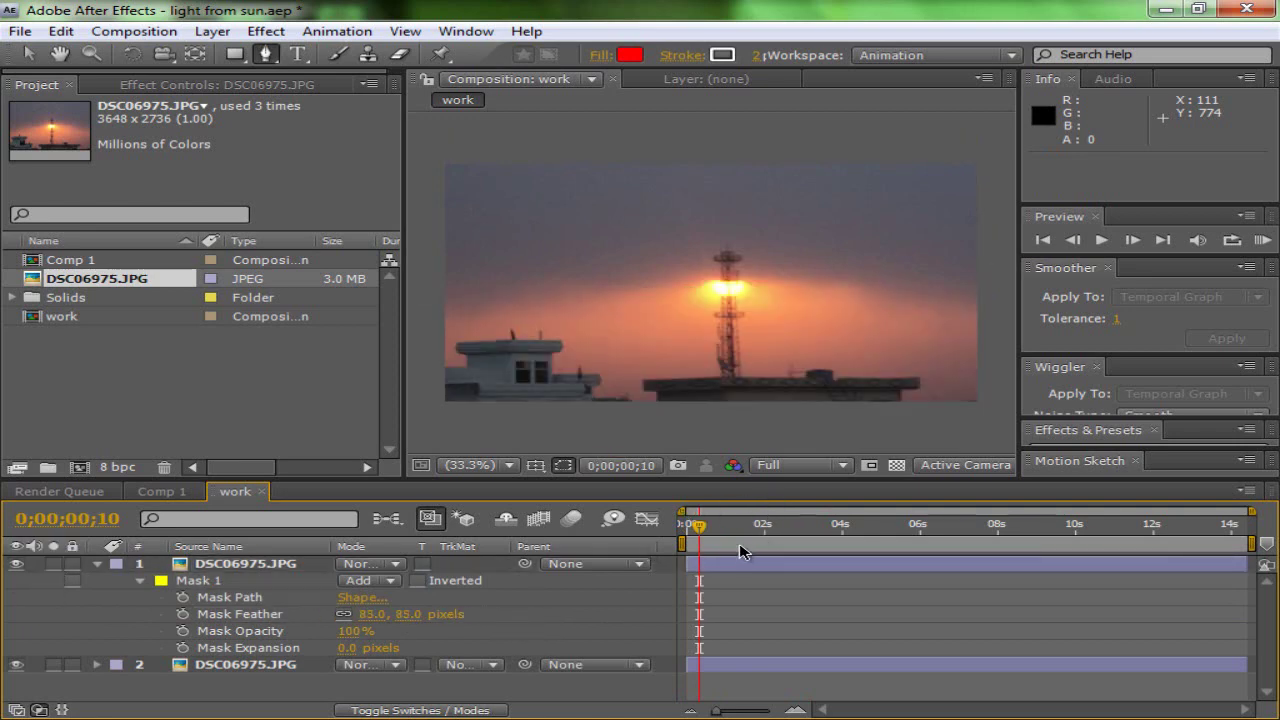
# Step: Return to time 0;00;00;00 and make both photo layers 3D
pyautogui.moveTo(703, 540); pyautogui.dragTo(667, 537)
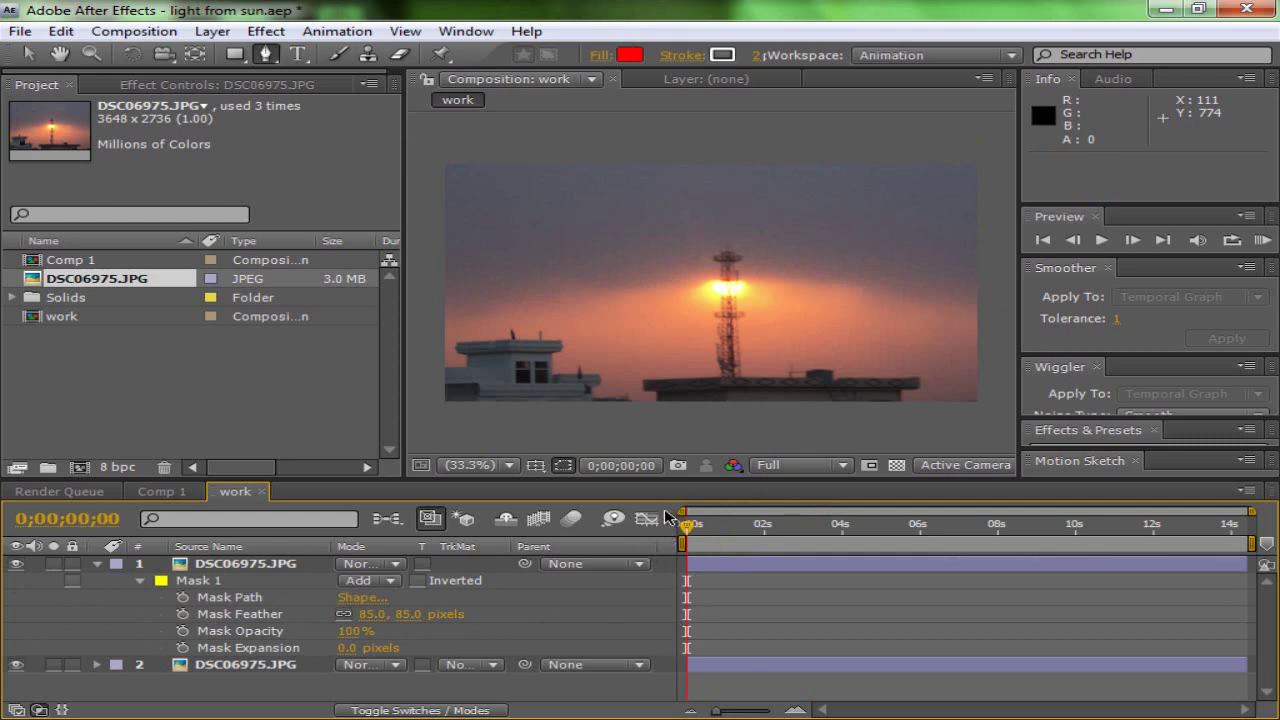
pyautogui.hotkey('ctrl', 'a')
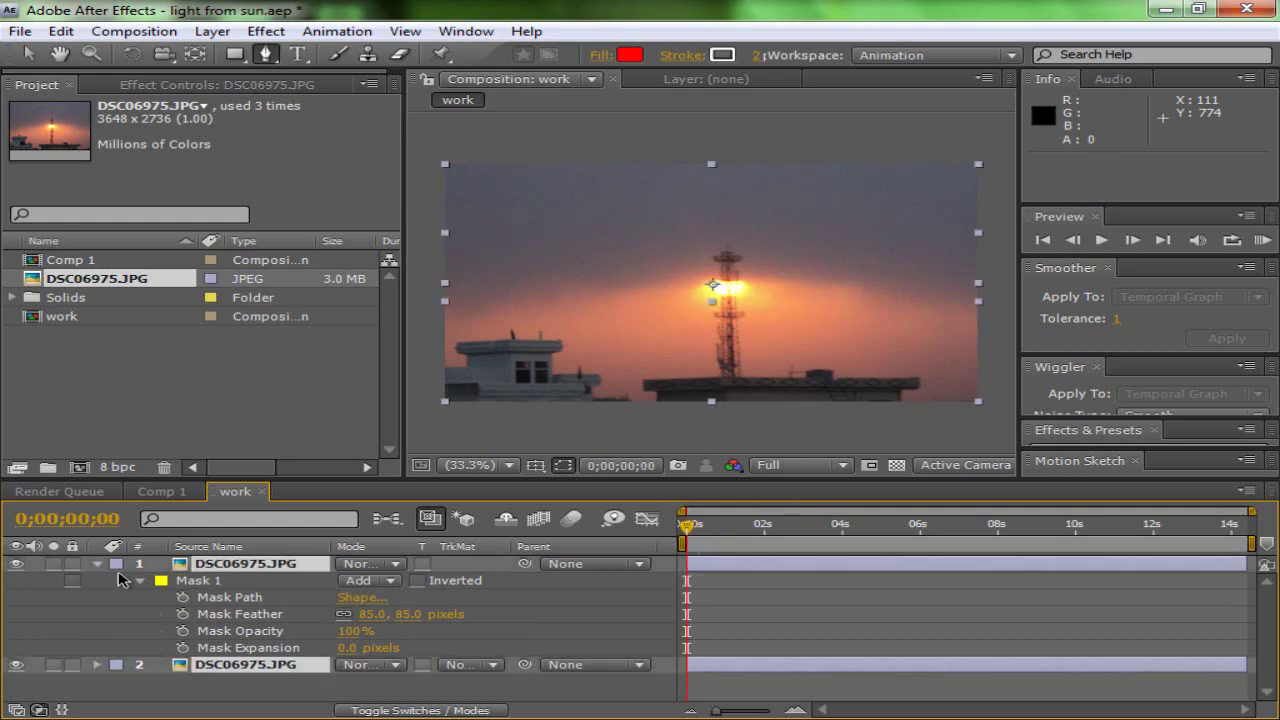
pyautogui.click(98, 564)
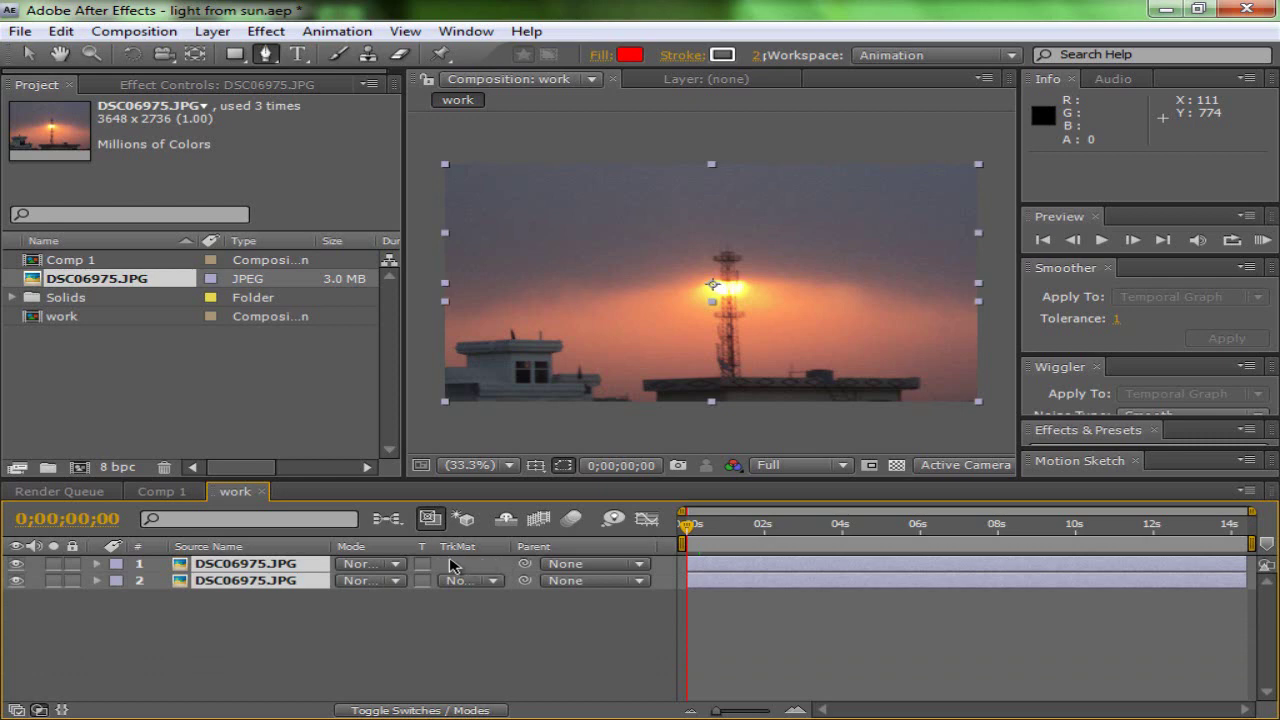
pyautogui.press('F4')
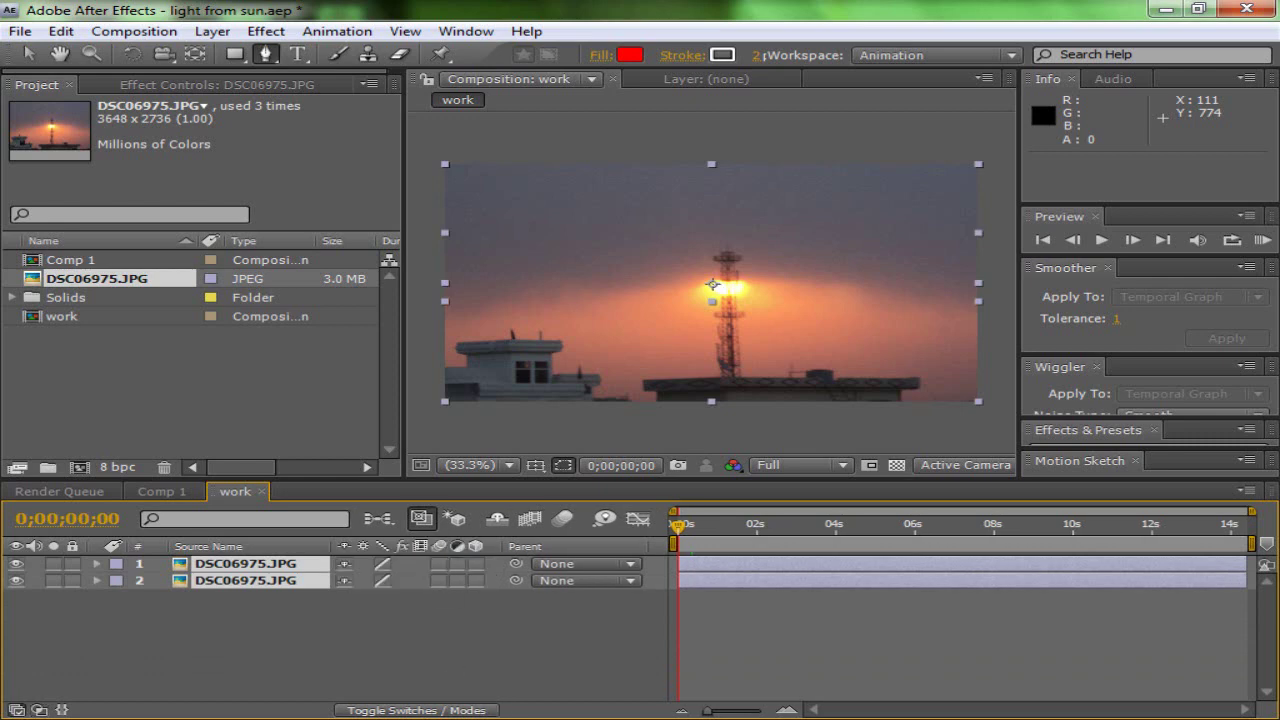
pyautogui.click(458, 712)
pyautogui.click(458, 712)
pyautogui.click(477, 564)
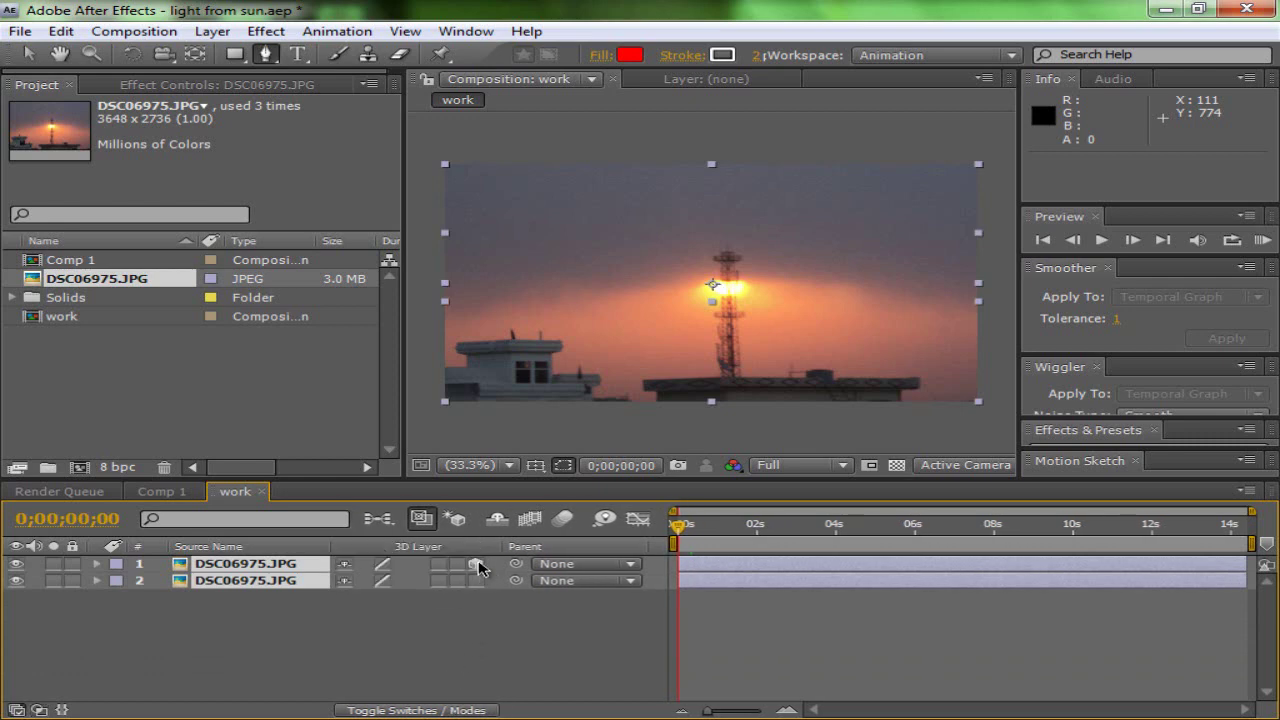
pyautogui.click(481, 636)
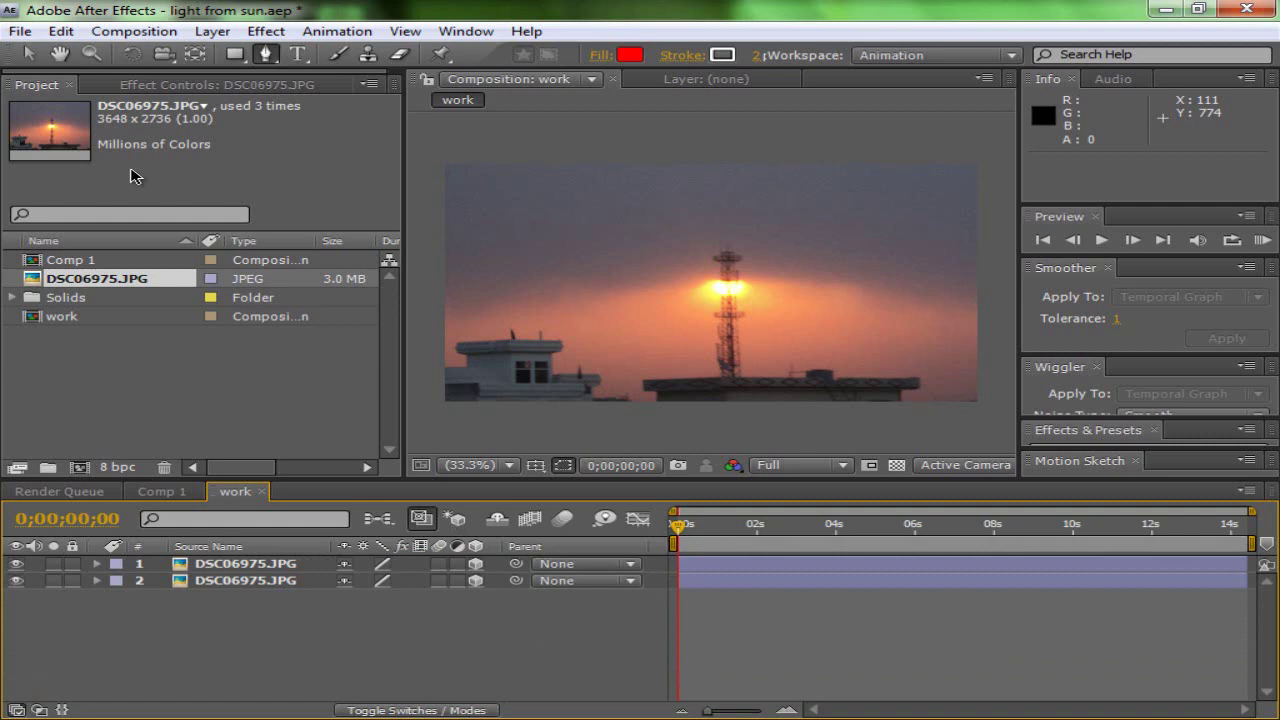
# Step: Add a new camera layer named Camera 1 with the 35mm preset
pyautogui.click(30, 55)
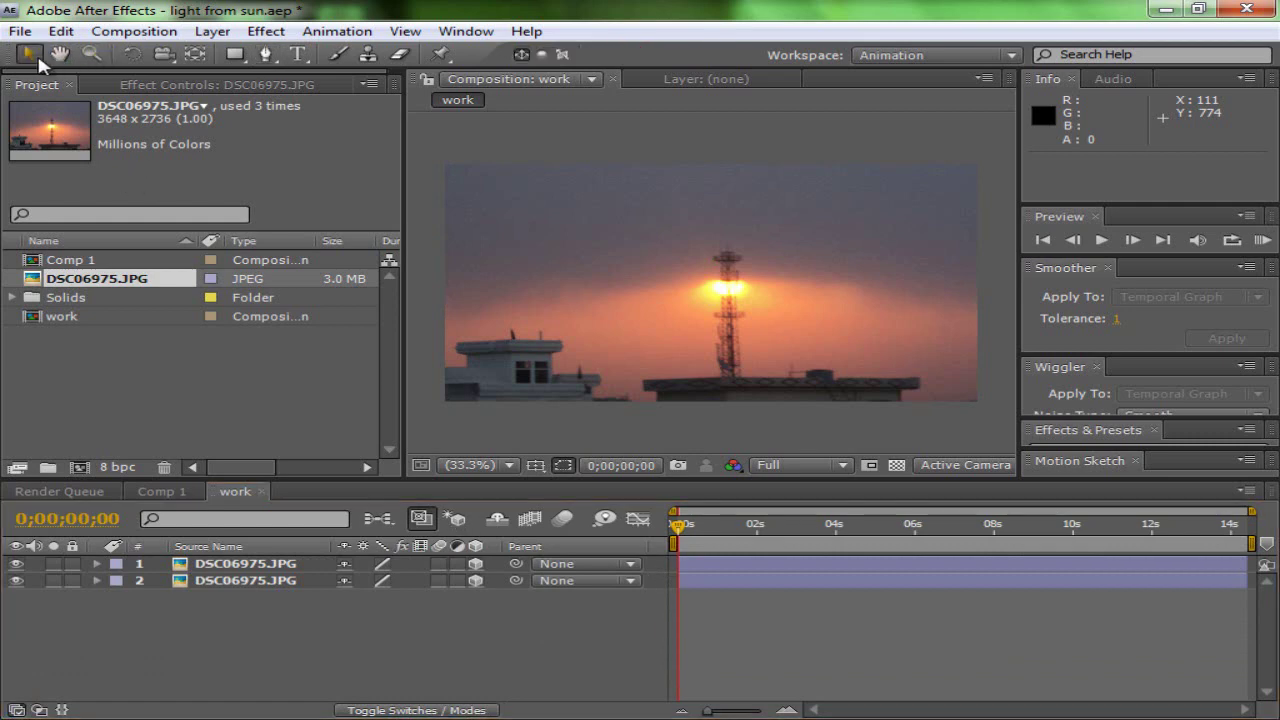
pyautogui.click(212, 31)
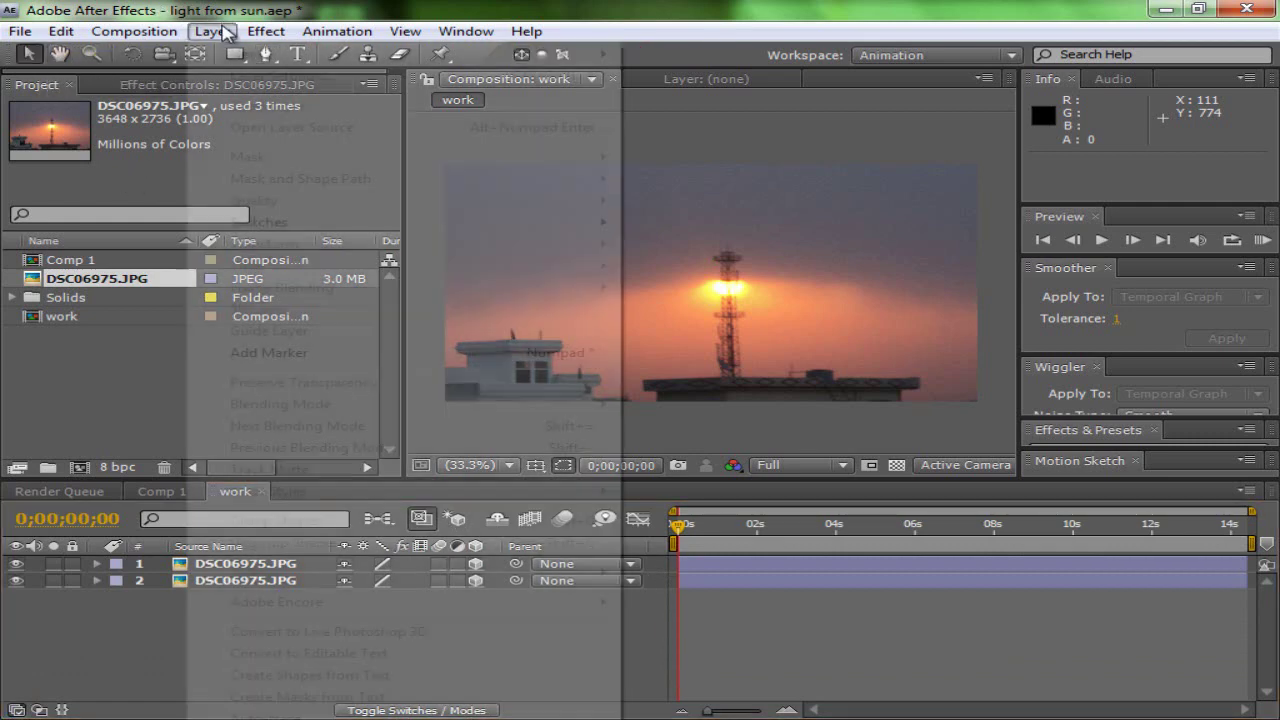
pyautogui.moveTo(245, 54)
pyautogui.click(703, 119)
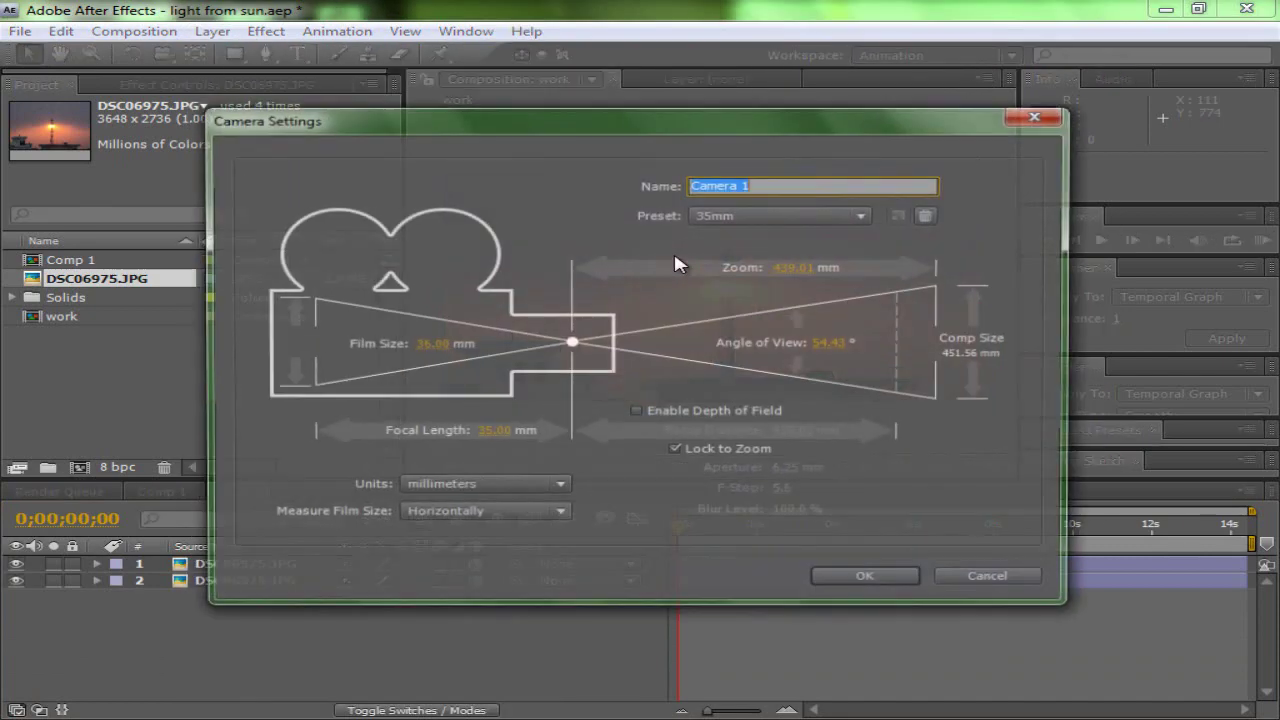
pyautogui.click(897, 576)
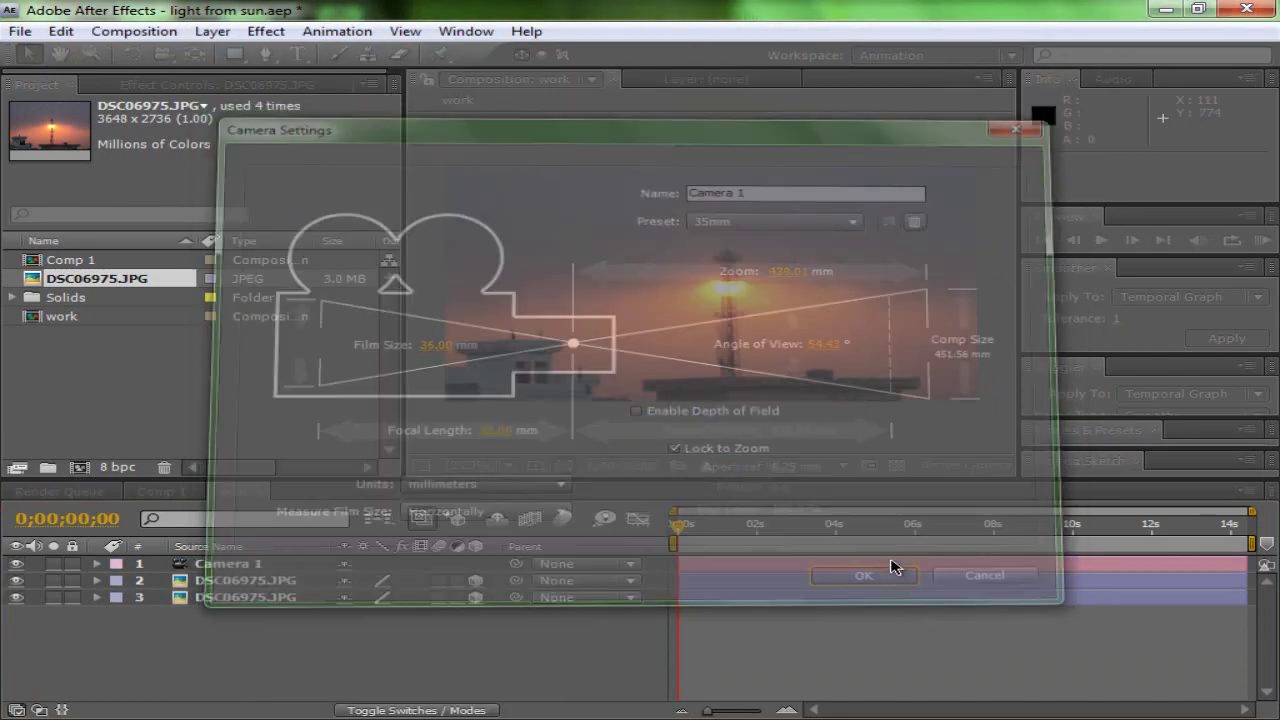
# Step: Add a white Point light named Emitter with 100% intensity and shadow casting off
pyautogui.click(212, 31)
pyautogui.moveTo(245, 54)
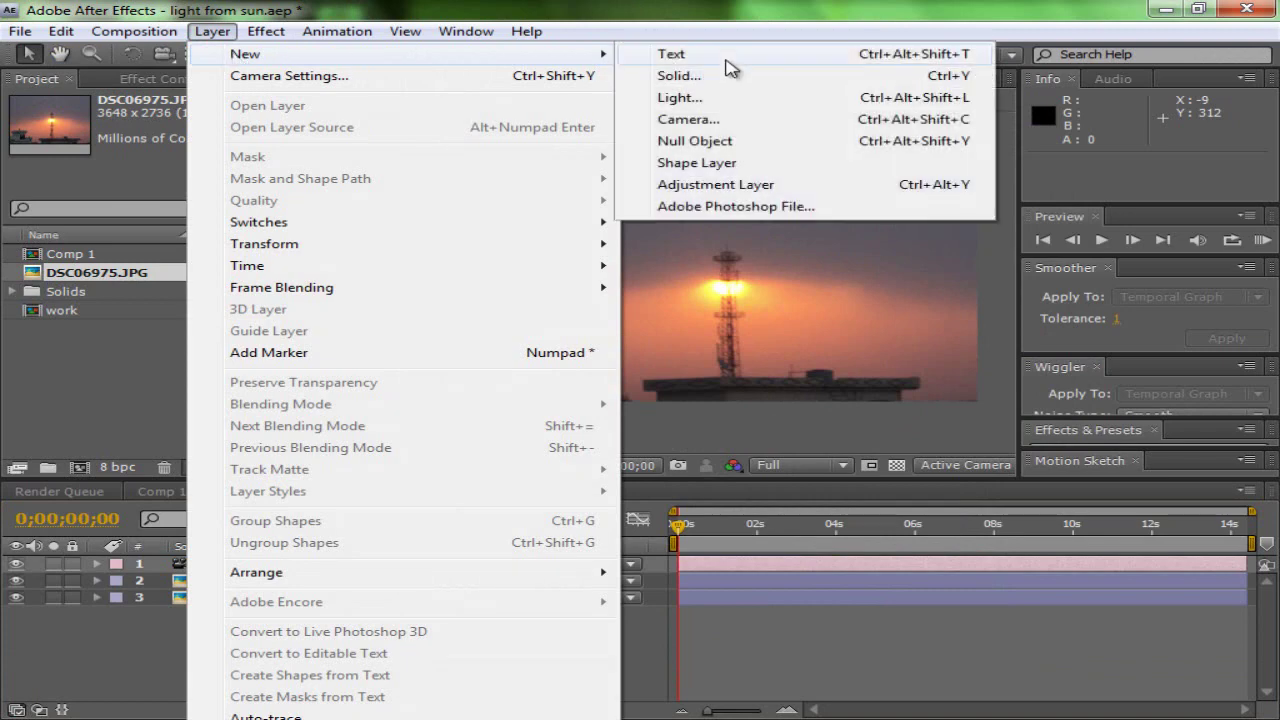
pyautogui.click(683, 110)
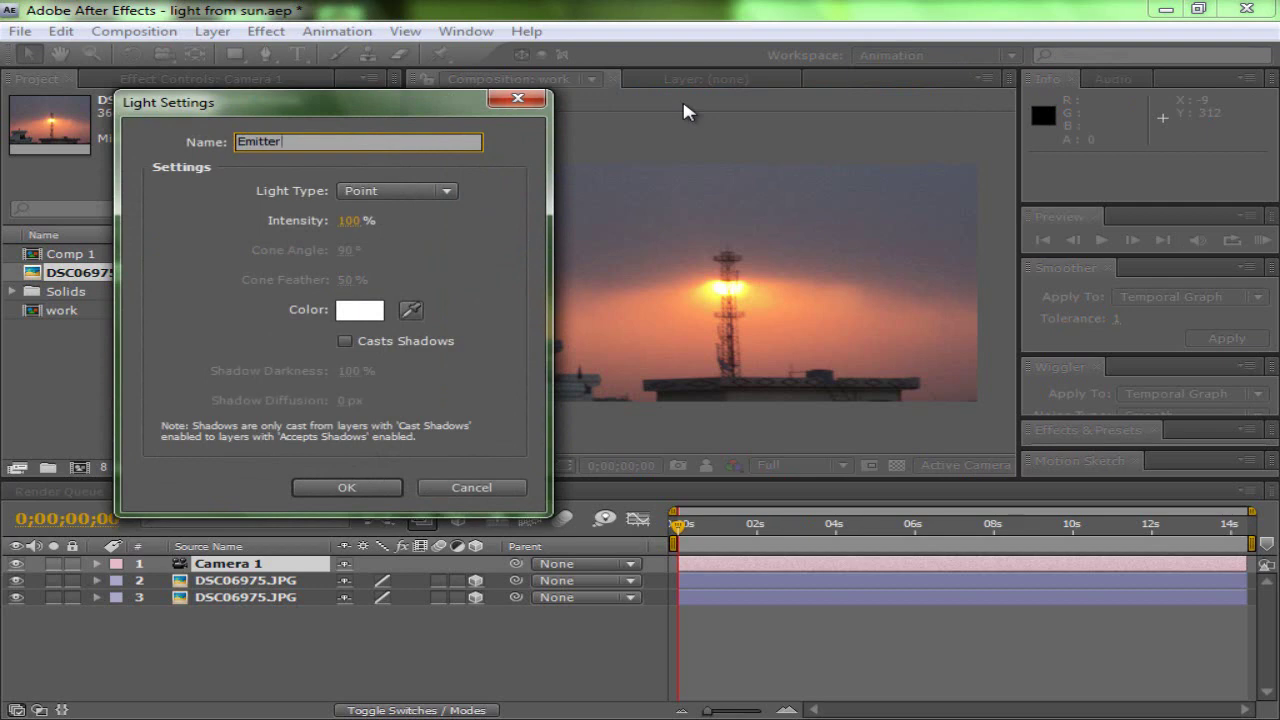
pyautogui.press('Return')
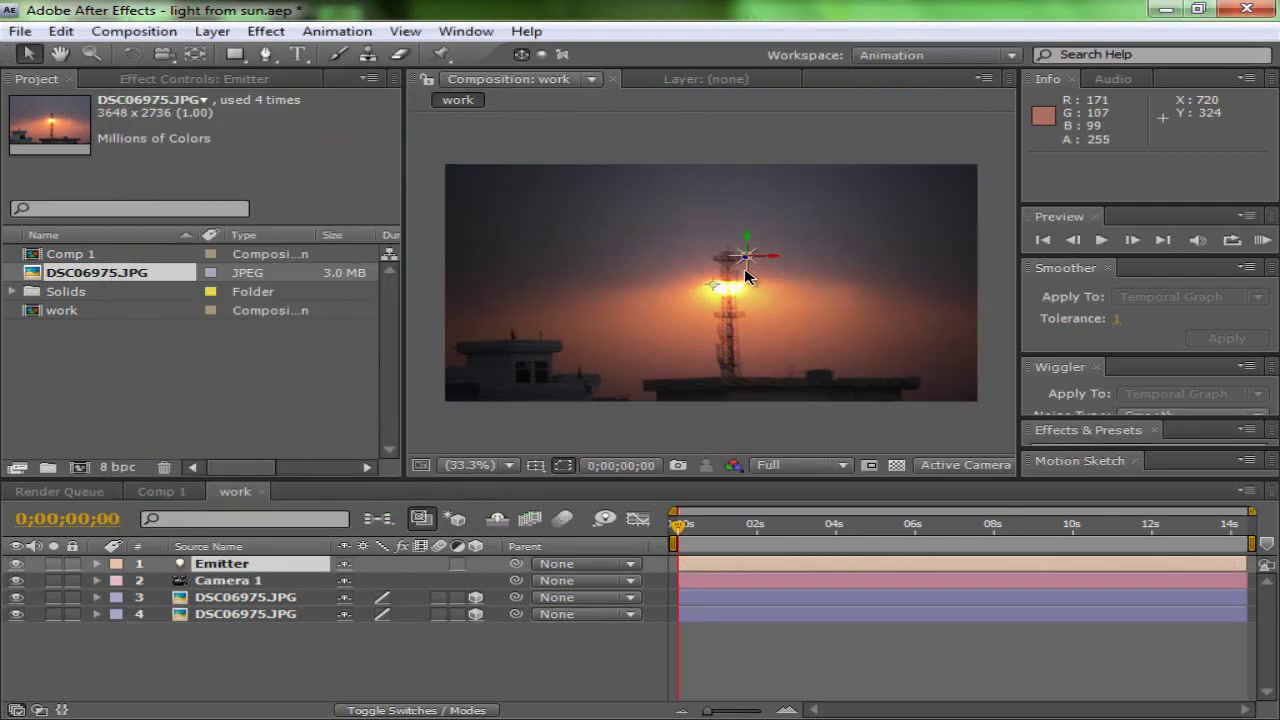
# Step: Move the Emitter light toward the camera to about 693, 307, -576, and turn off Accepts Lights for both photo layers
pyautogui.moveTo(752, 262); pyautogui.dragTo(866, 290)
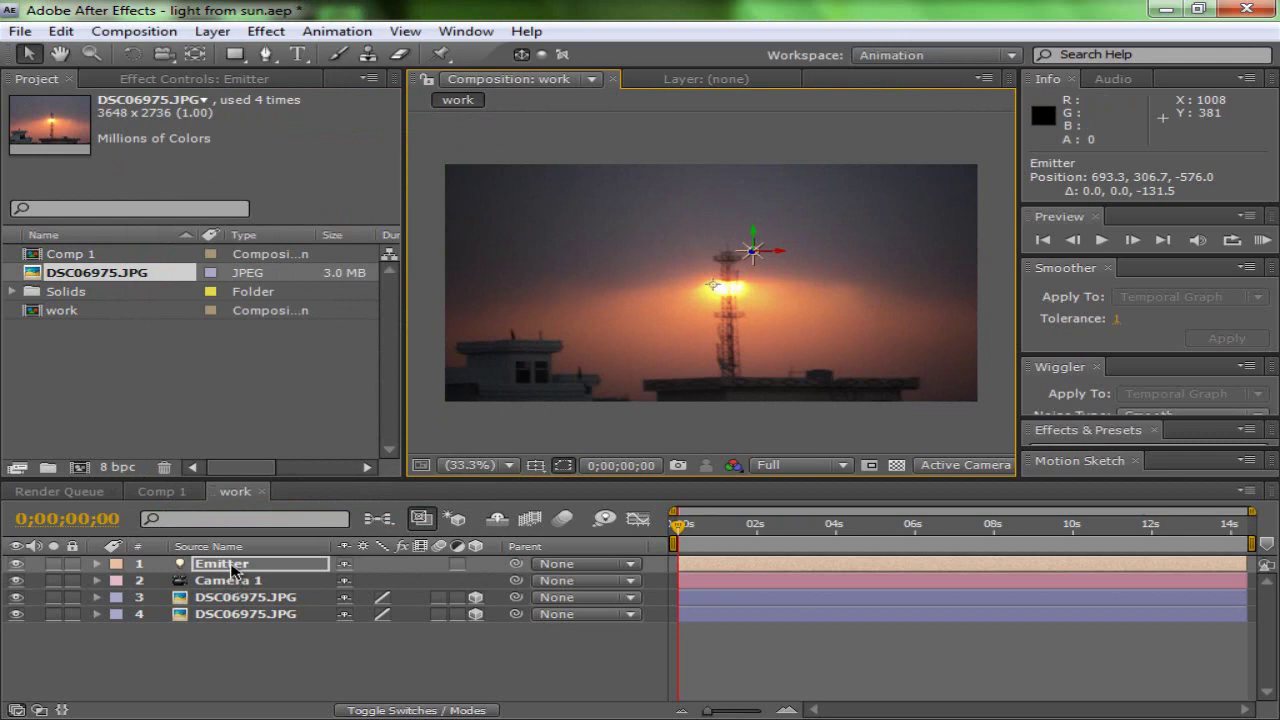
pyautogui.click(238, 599)
pyautogui.keyDown('shift'); pyautogui.click(238, 617); pyautogui.keyUp('shift')
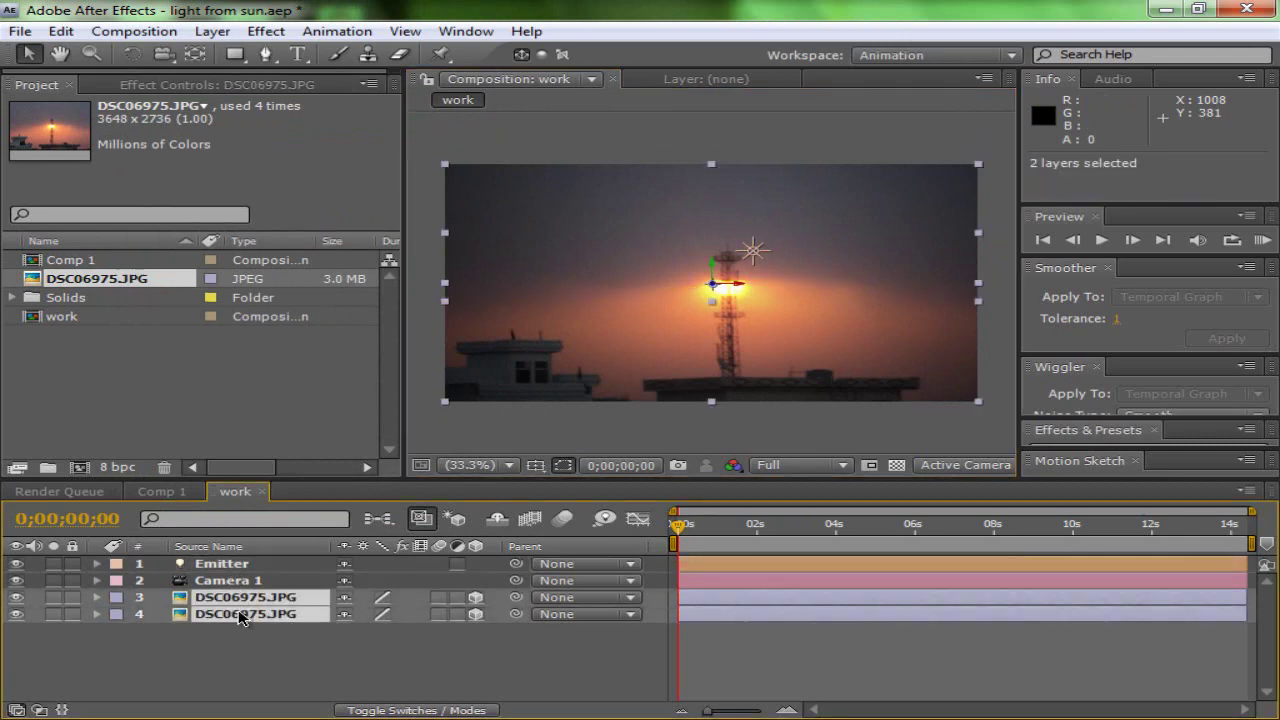
pyautogui.press('a')
pyautogui.press('a')
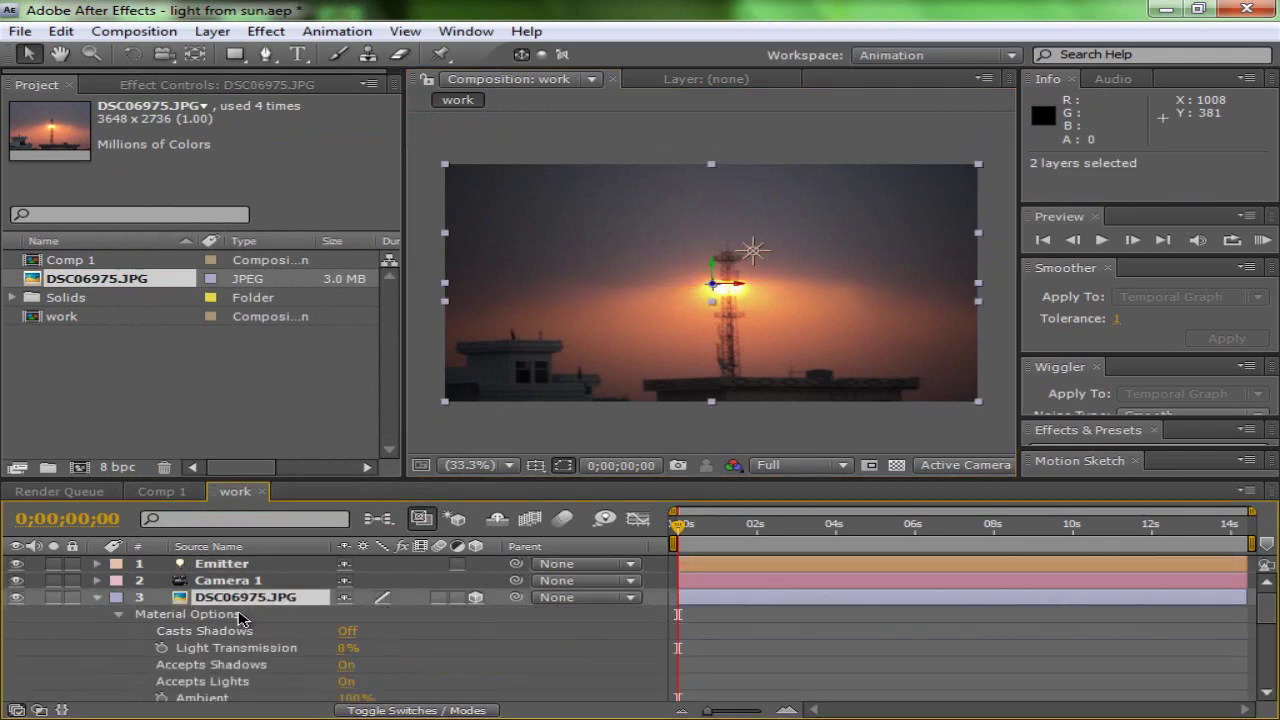
pyautogui.scroll(-2, 300, 630)
pyautogui.click(343, 640)
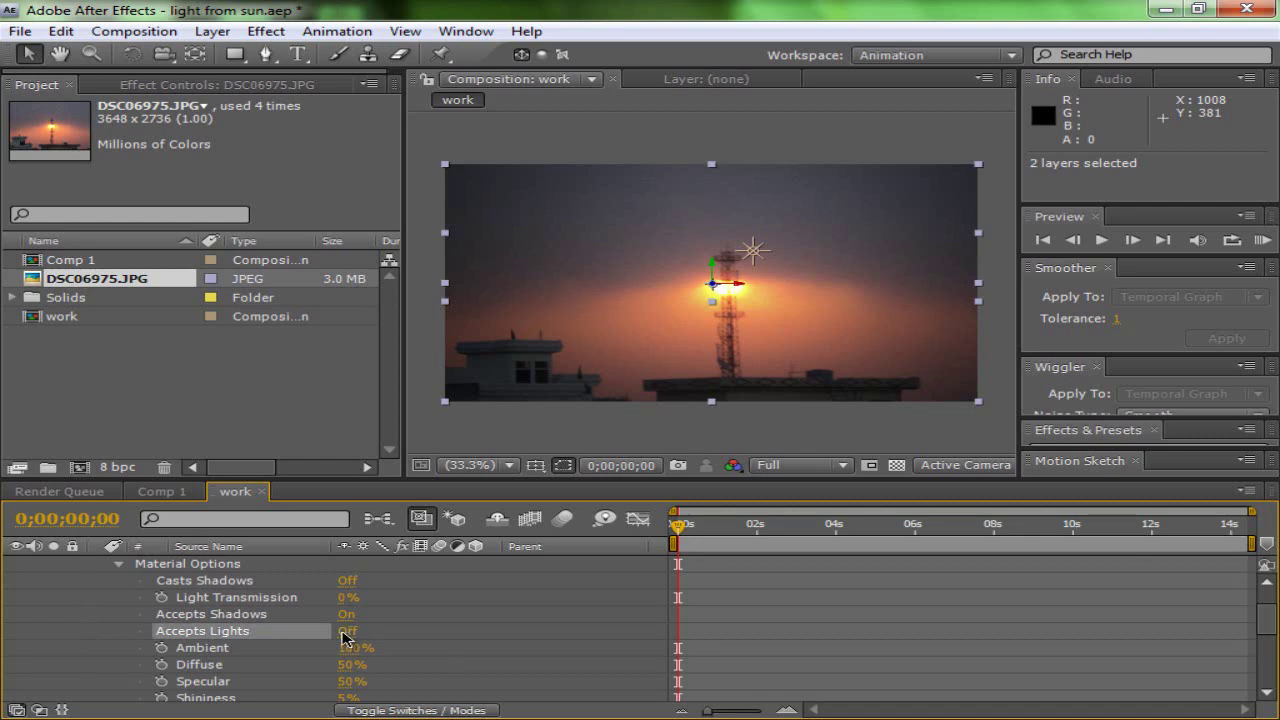
pyautogui.scroll(1, 100, 577)
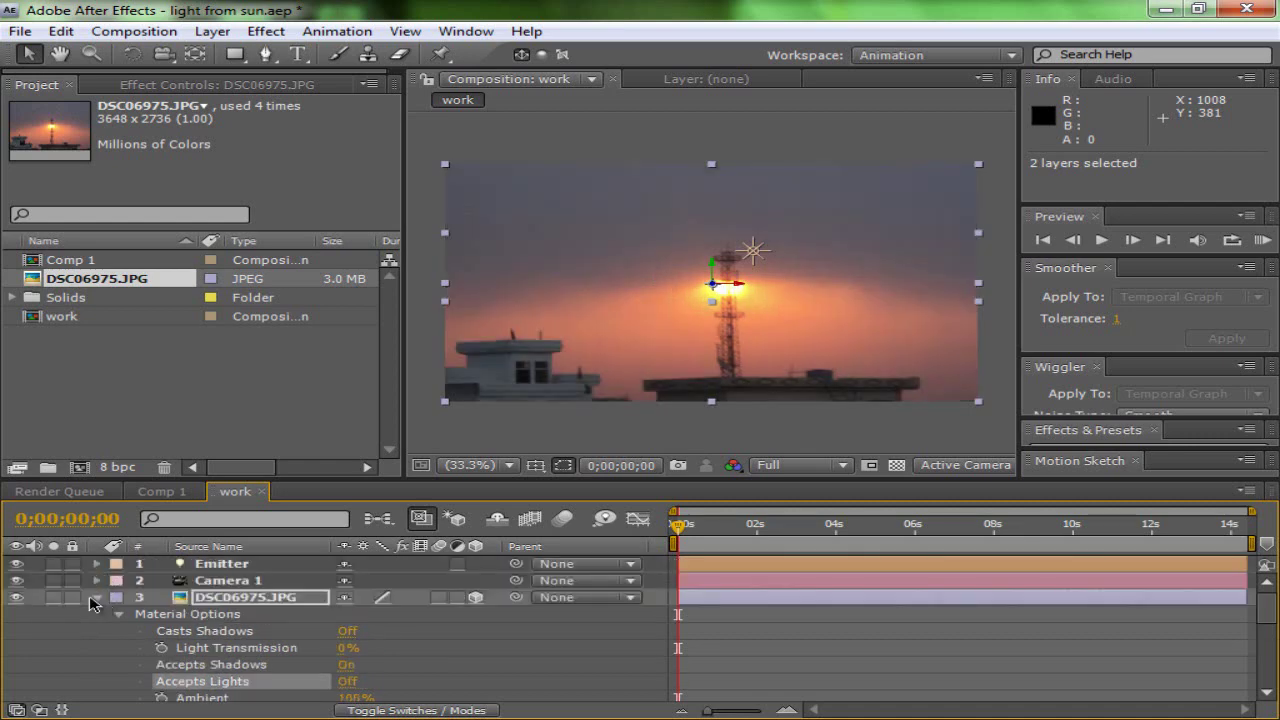
pyautogui.click(96, 600)
pyautogui.click(97, 597)
pyautogui.click(97, 614)
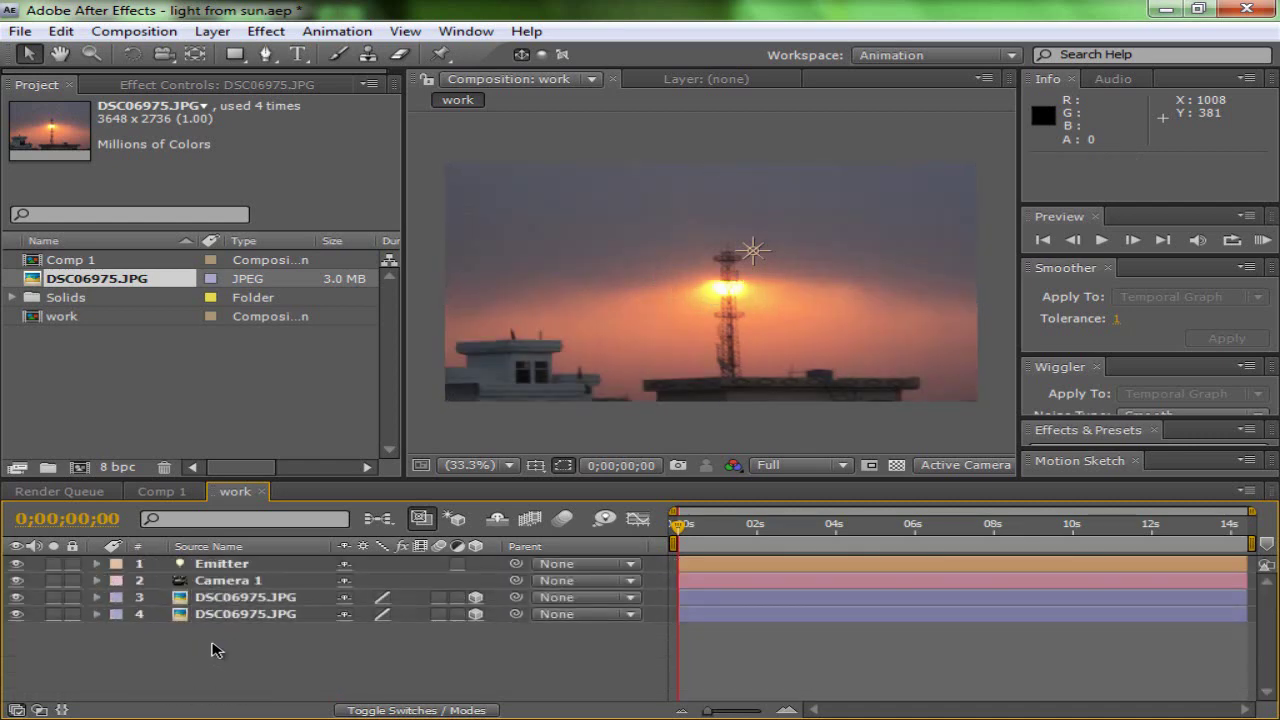
# Step: Enlarge the composition viewer and, in the Top view, move the Emitter light back onto the photo layers' plane at Z 0
pyautogui.click(243, 581)
pyautogui.click(250, 564)
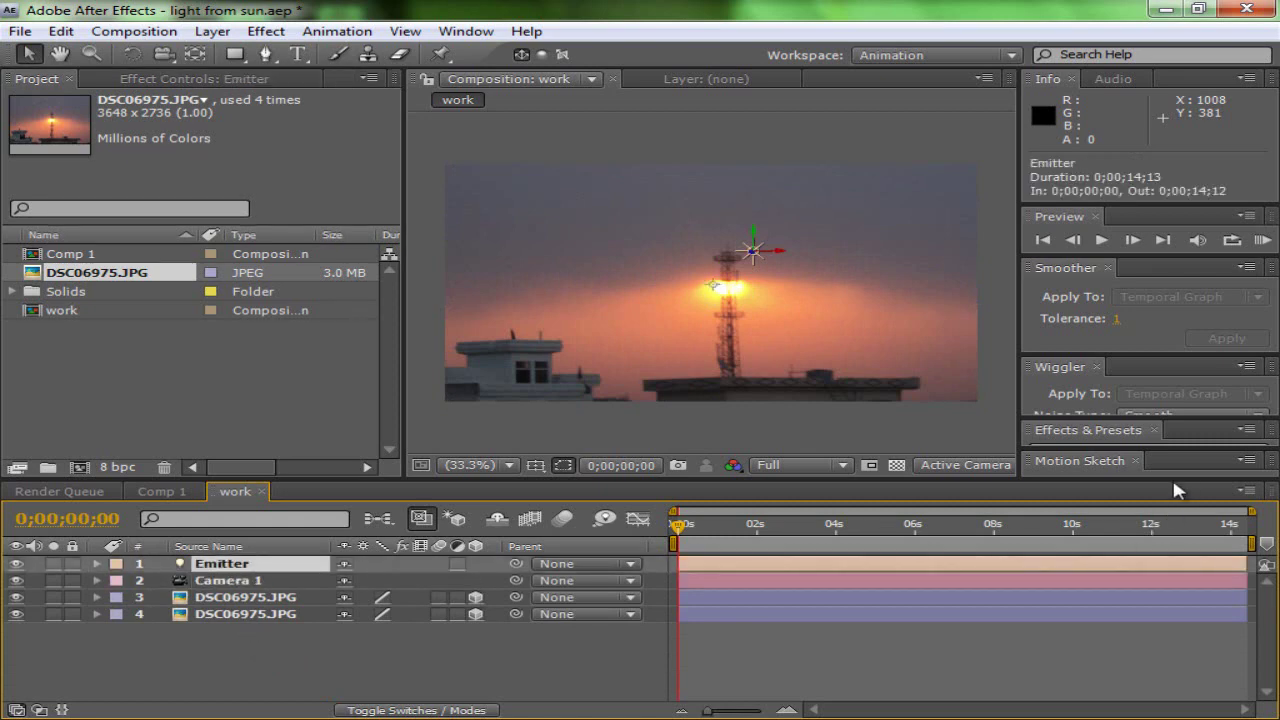
pyautogui.moveTo(1019, 320); pyautogui.dragTo(1180, 320)
pyautogui.click(997, 466)
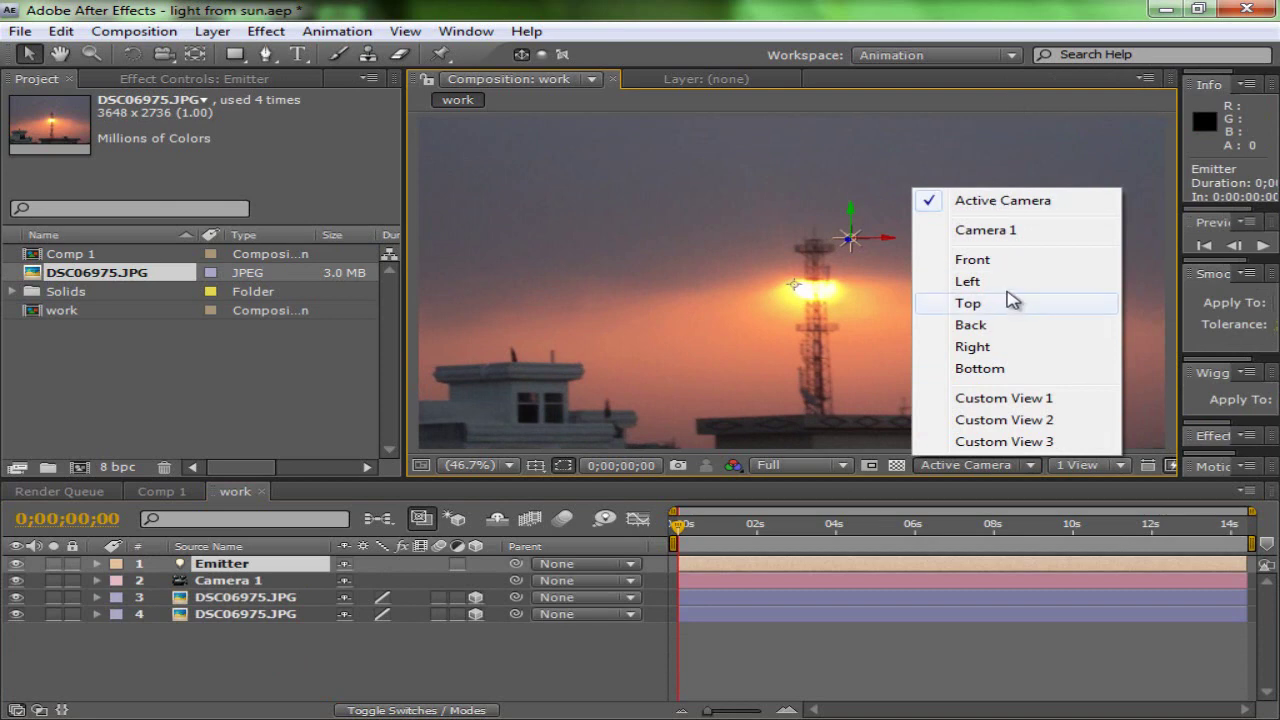
pyautogui.click(1006, 300)
pyautogui.scroll(-2, 840, 372)
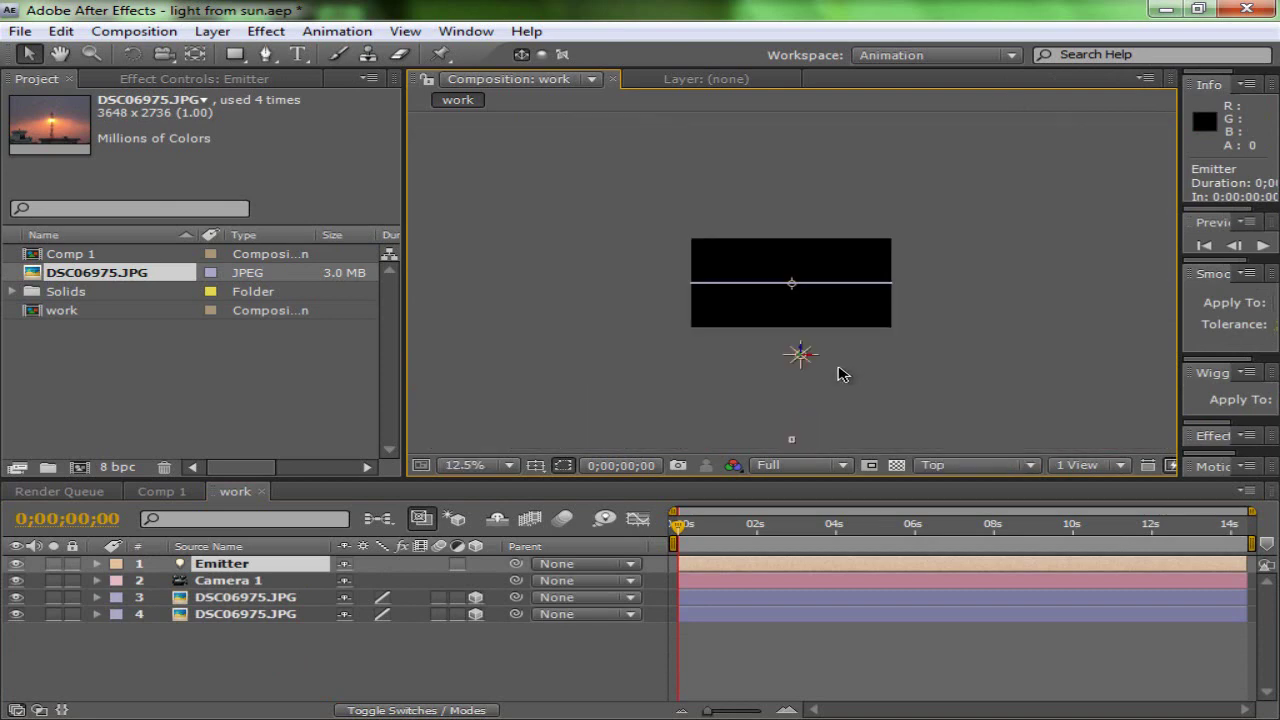
pyautogui.click(792, 439)
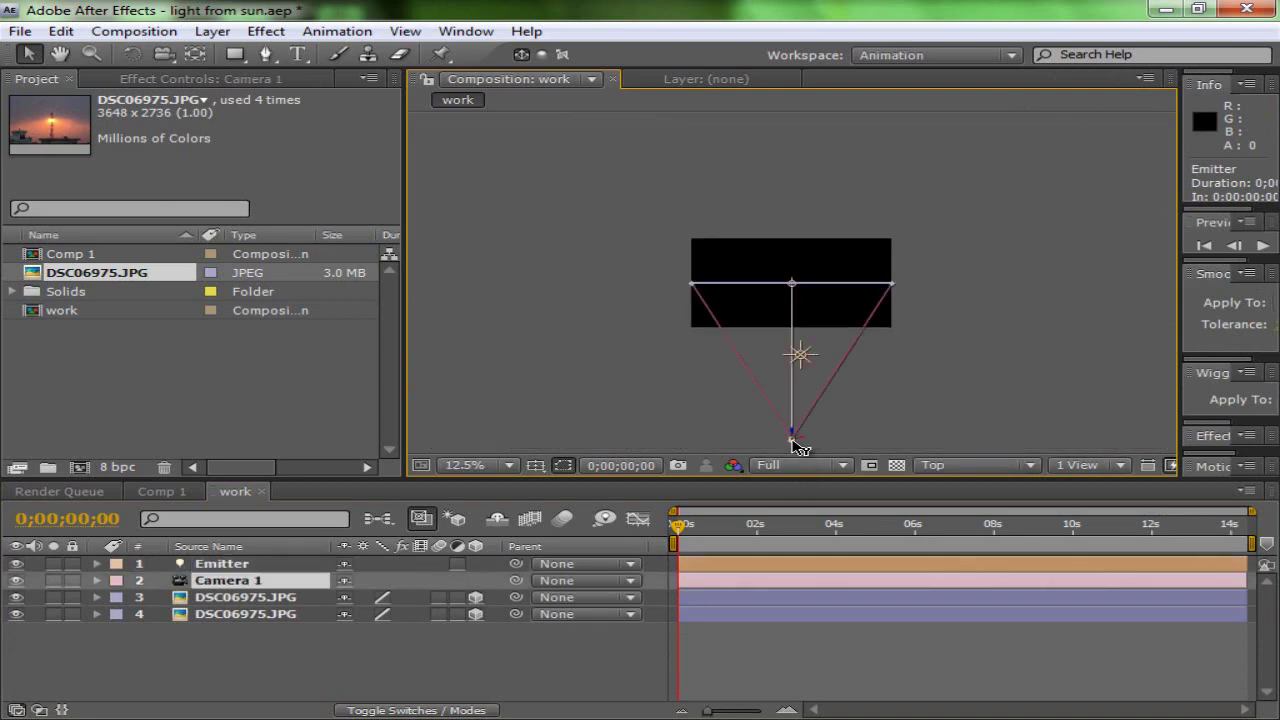
pyautogui.click(971, 439)
pyautogui.moveTo(805, 372); pyautogui.dragTo(793, 297)
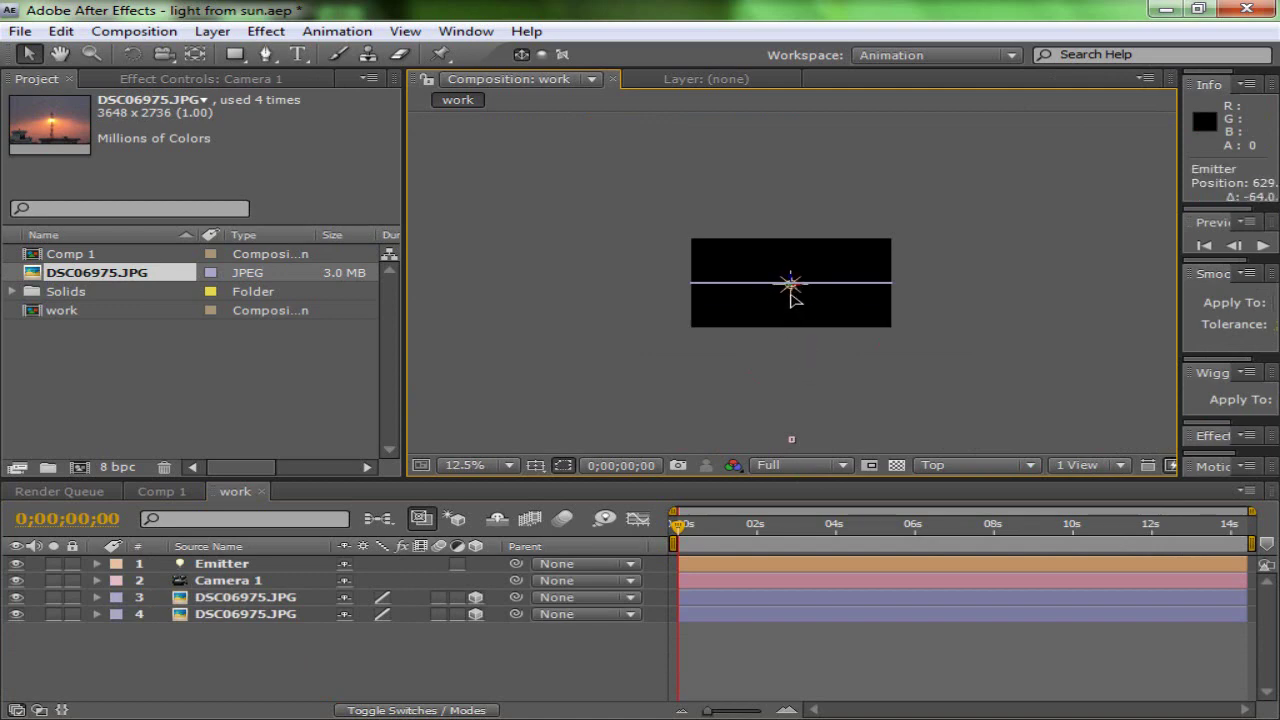
# Step: In the Active Camera view, position the Emitter light over the sun at about 677, 371
pyautogui.click(993, 466)
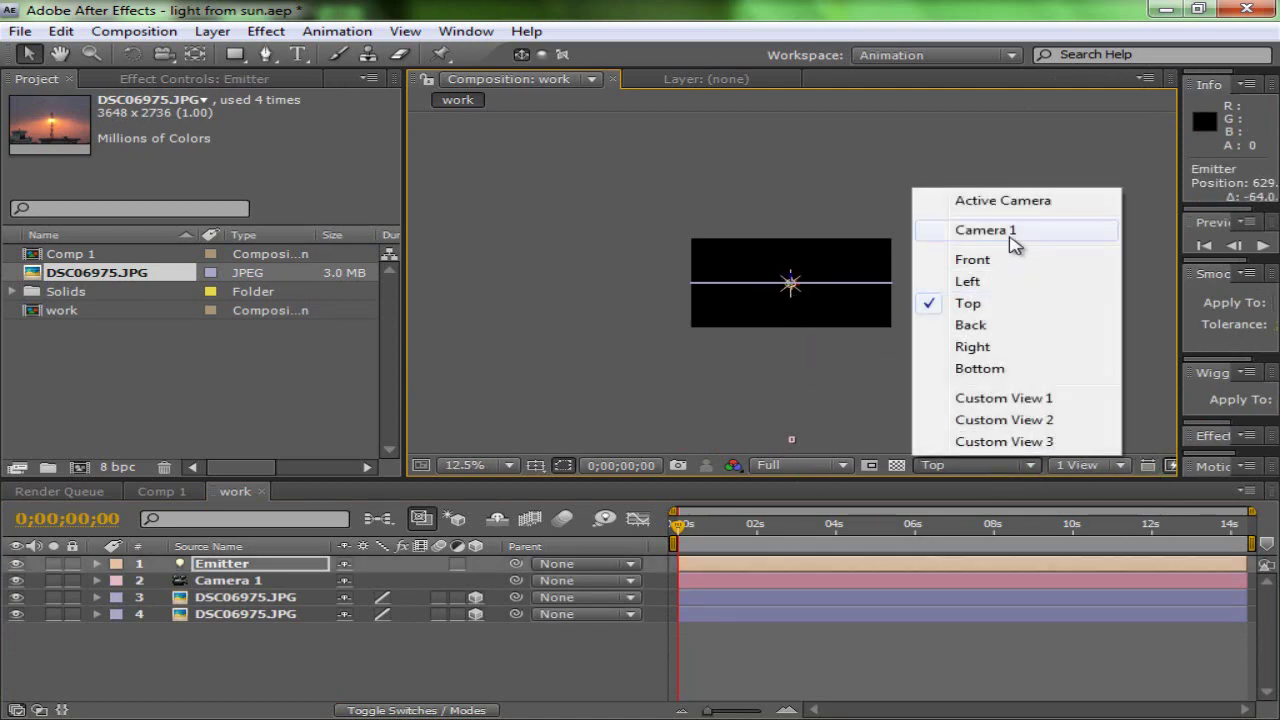
pyautogui.click(1003, 203)
pyautogui.scroll(2, 785, 240)
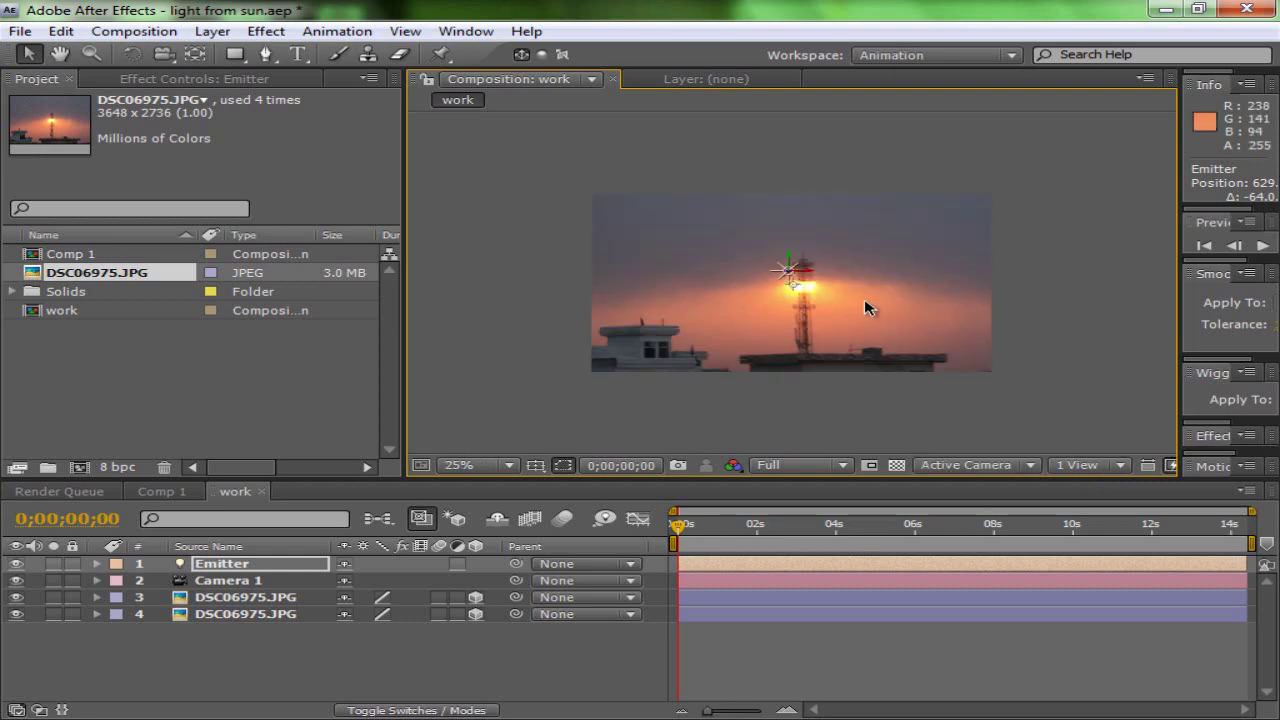
pyautogui.moveTo(812, 296); pyautogui.dragTo(816, 290)
# Step: Switch to the Top view and set the Emitter's first Position keyframe at 0;00;01;04
pyautogui.click(972, 465)
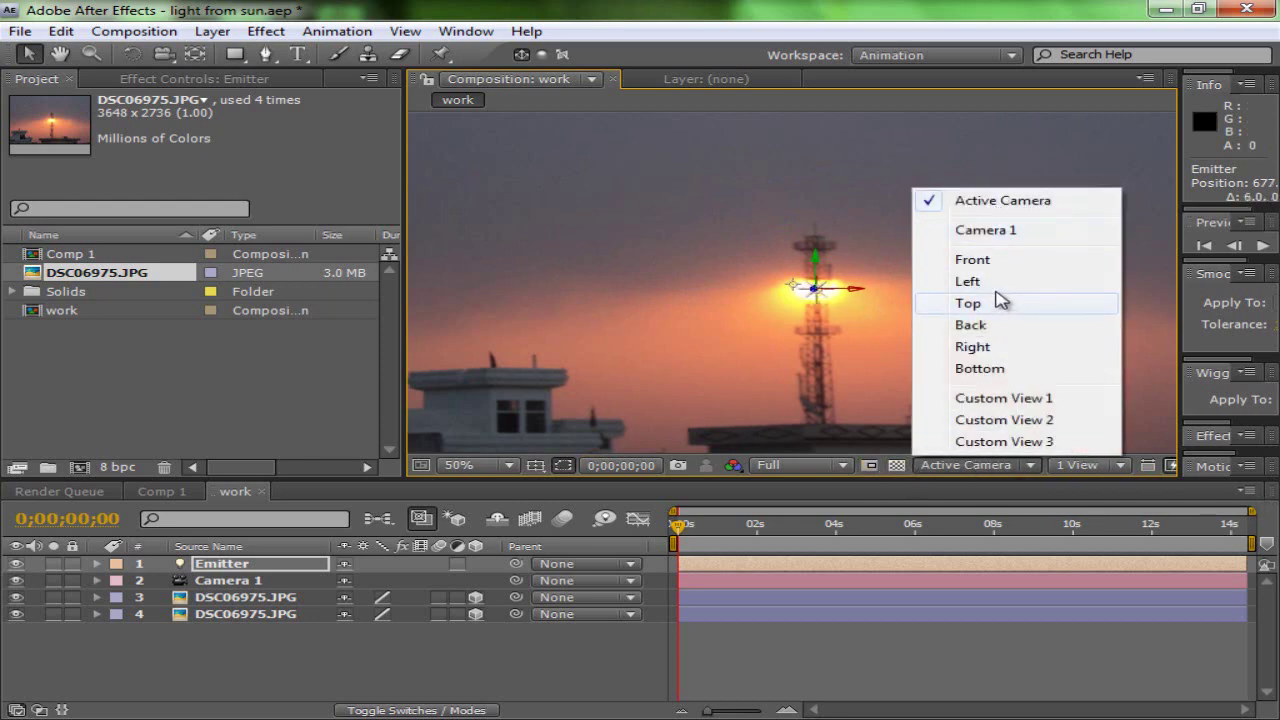
pyautogui.click(1000, 303)
pyautogui.moveTo(712, 536); pyautogui.dragTo(725, 533)
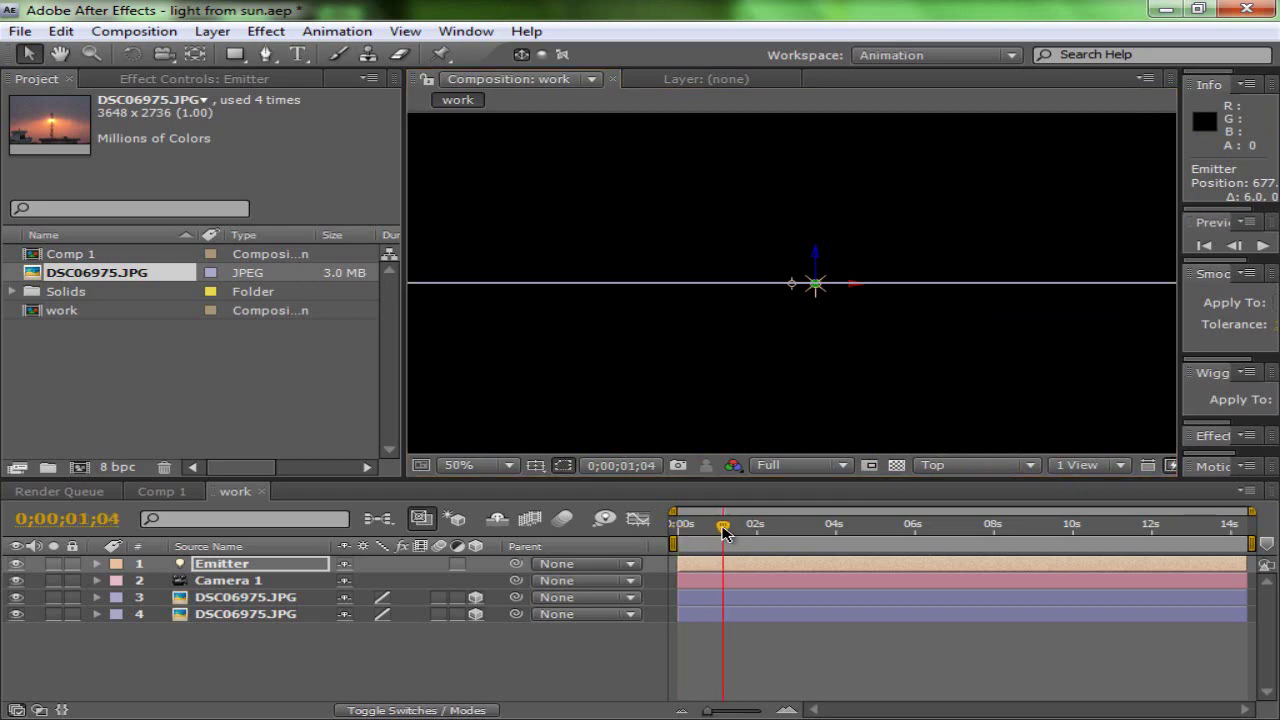
pyautogui.press(',')
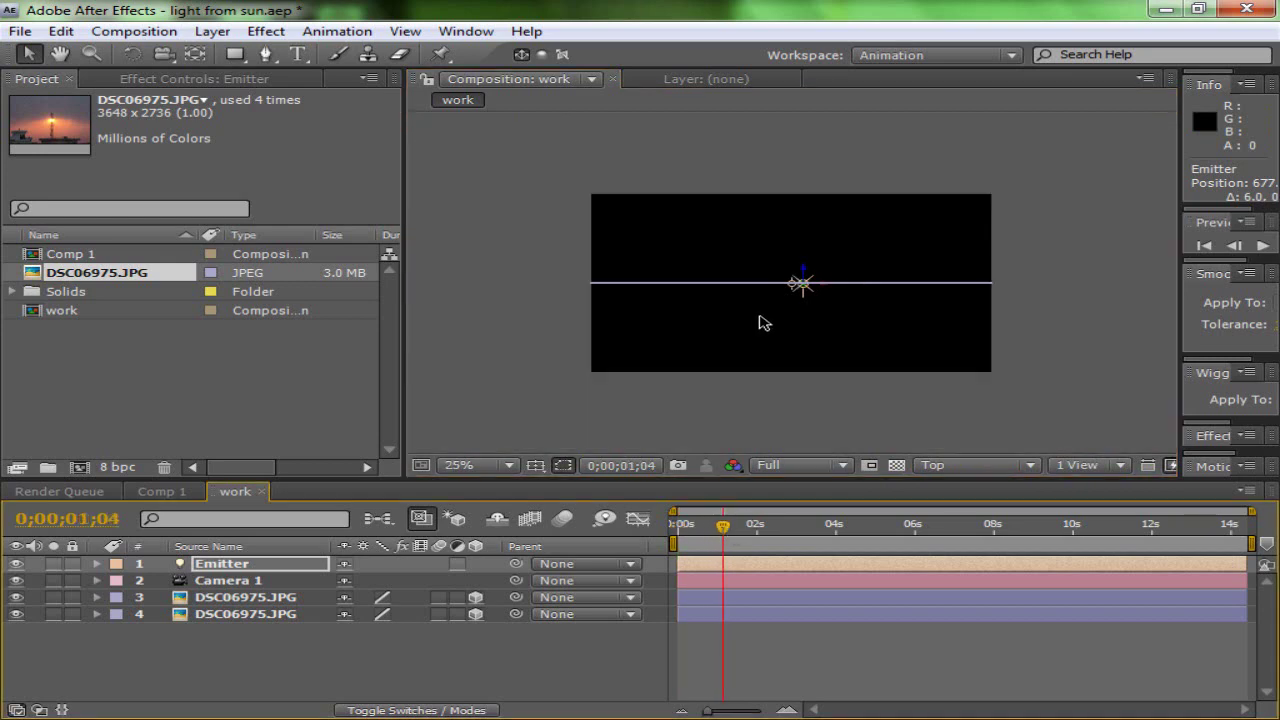
pyautogui.hotkey('alt', 'shift', 'p')
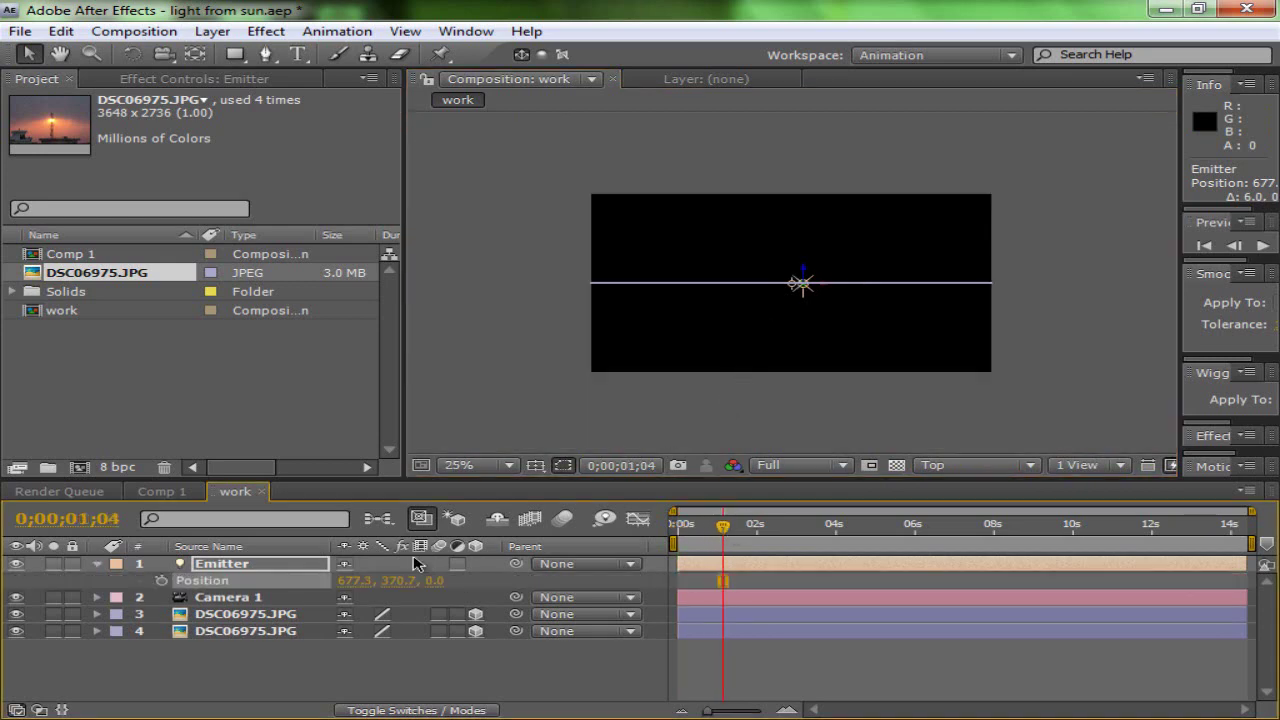
pyautogui.click(161, 581)
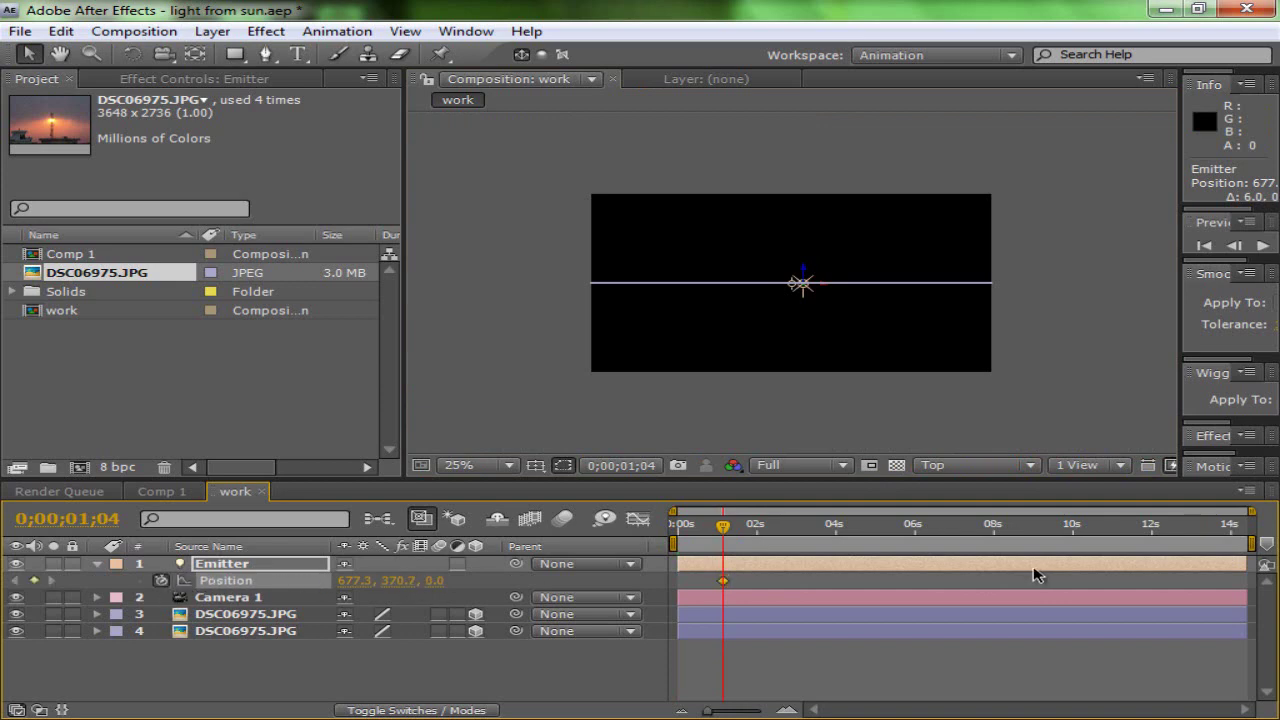
# Step: At 0;00;04;00, move the Emitter light just past the camera to about 641, 371, -1348 in the Top view
pyautogui.moveTo(724, 526); pyautogui.dragTo(836, 527)
pyautogui.scroll(-1, 837, 311)
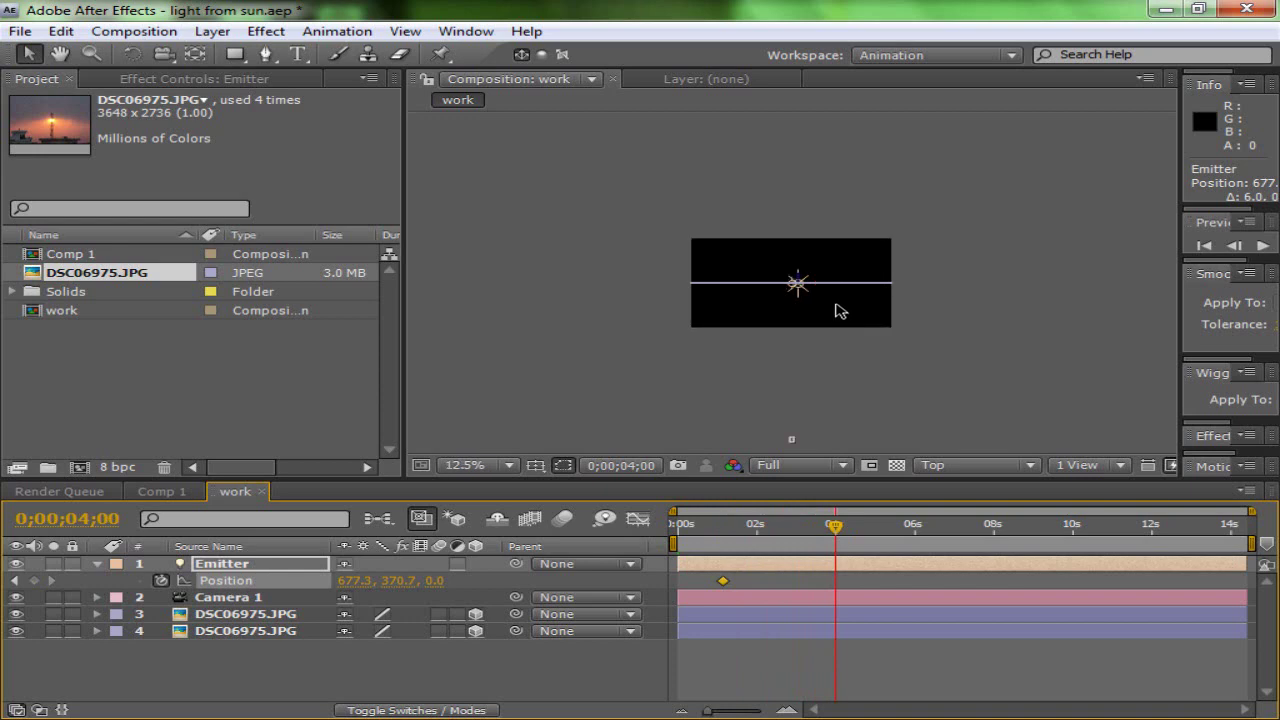
pyautogui.moveTo(799, 283); pyautogui.dragTo(798, 441)
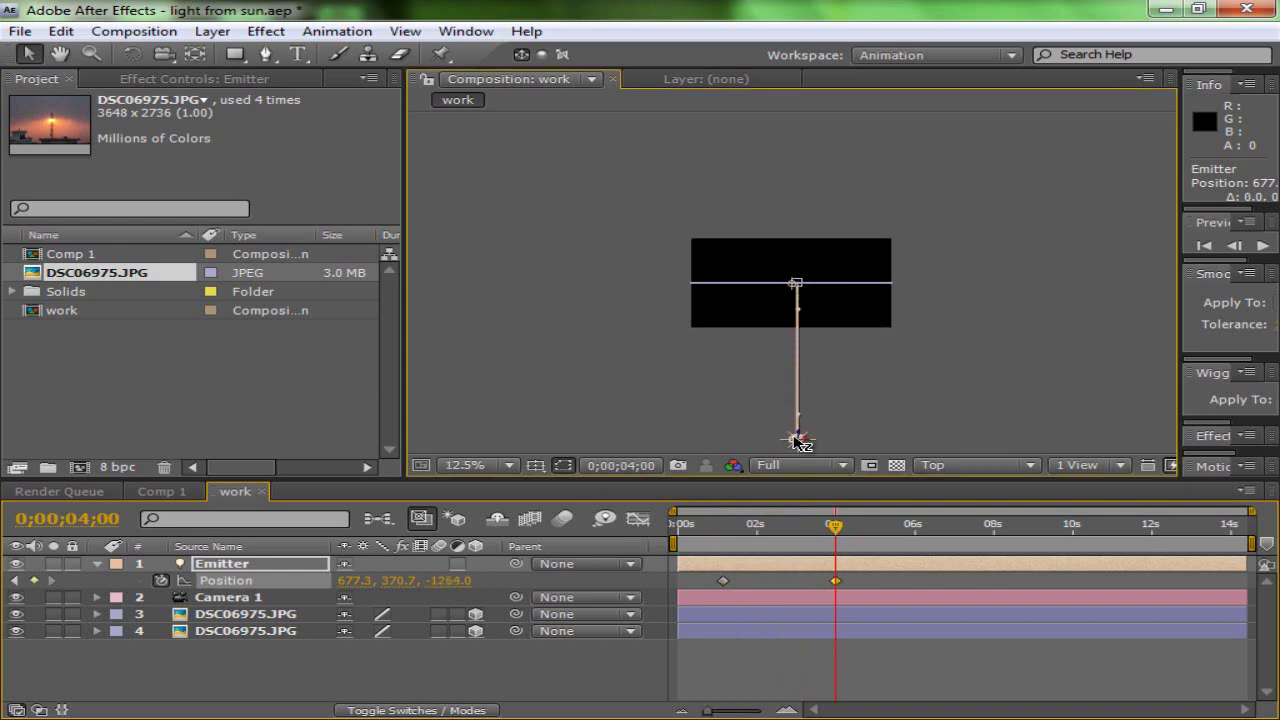
pyautogui.scroll(1, 766, 420)
pyautogui.scroll(-2, 770, 400)
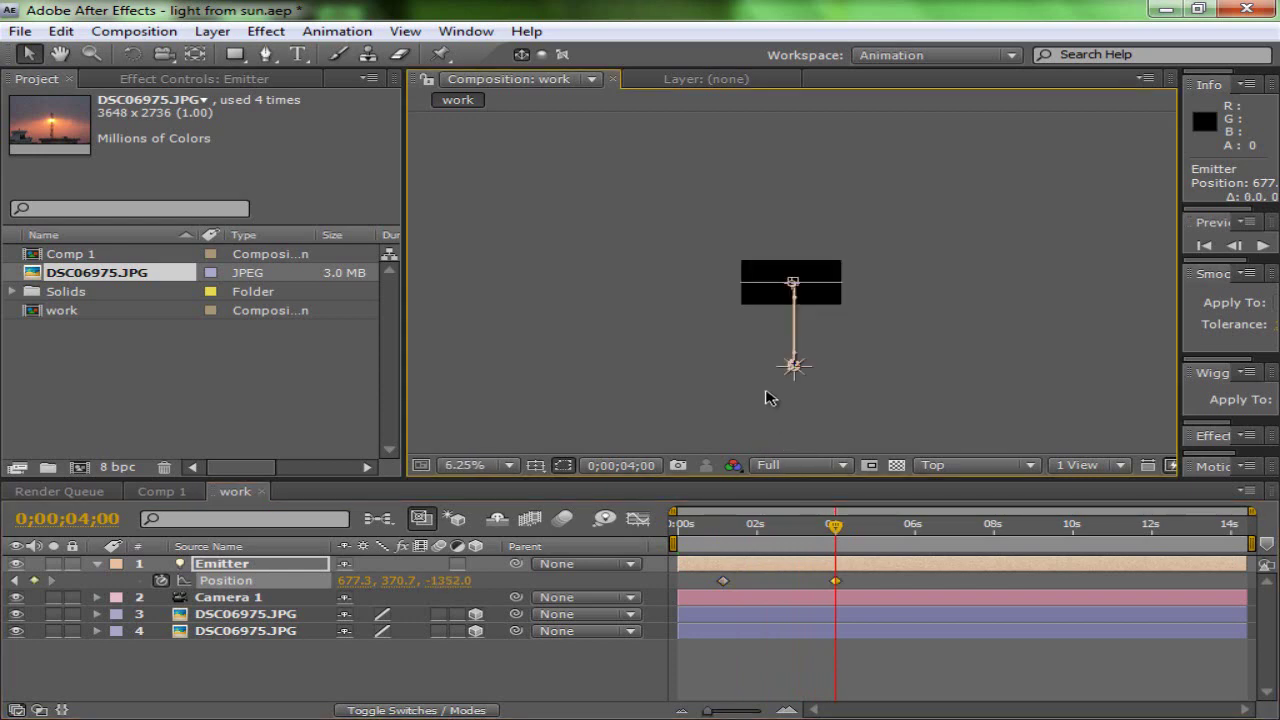
pyautogui.scroll(1, 771, 397)
pyautogui.scroll(1, 755, 321)
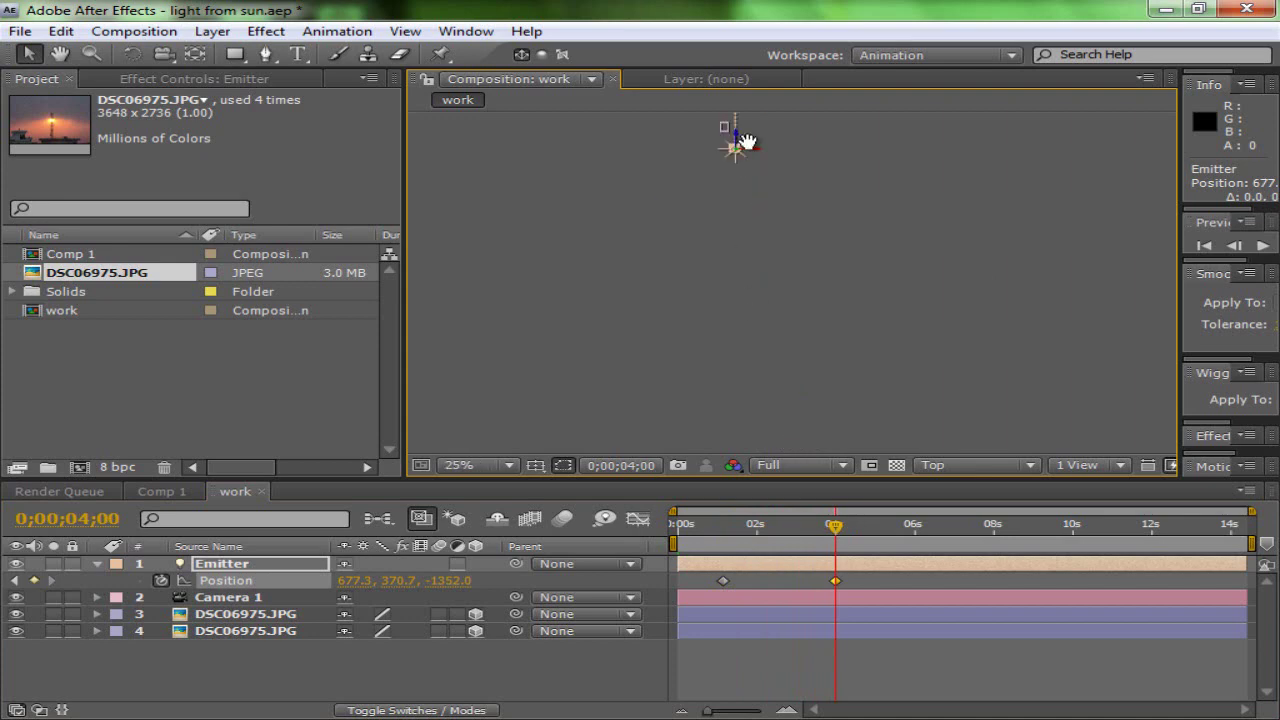
pyautogui.moveTo(746, 140); pyautogui.dragTo(800, 182)
pyautogui.moveTo(785, 198); pyautogui.dragTo(780, 197)
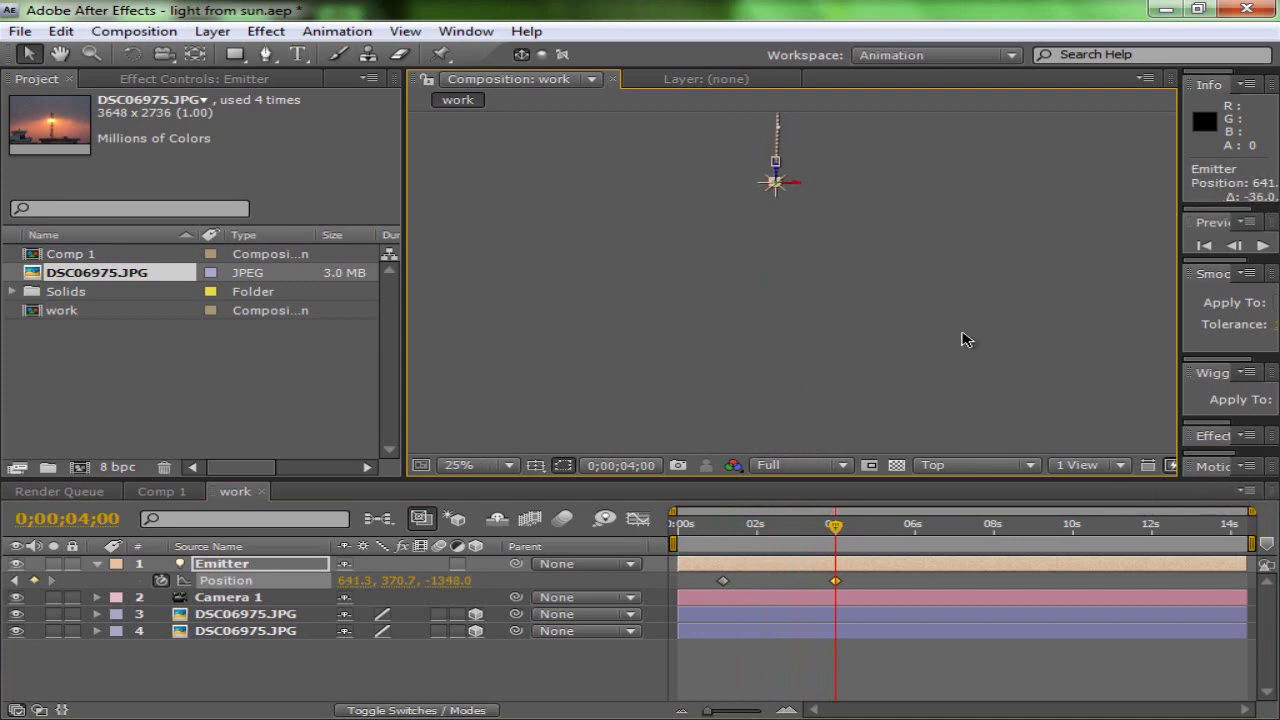
# Step: Curve the Emitter's path in the Top view by setting X to about 809.5 at 0;00;03;01 and 537 at 0;00;01;23
pyautogui.scroll(-3, 966, 340)
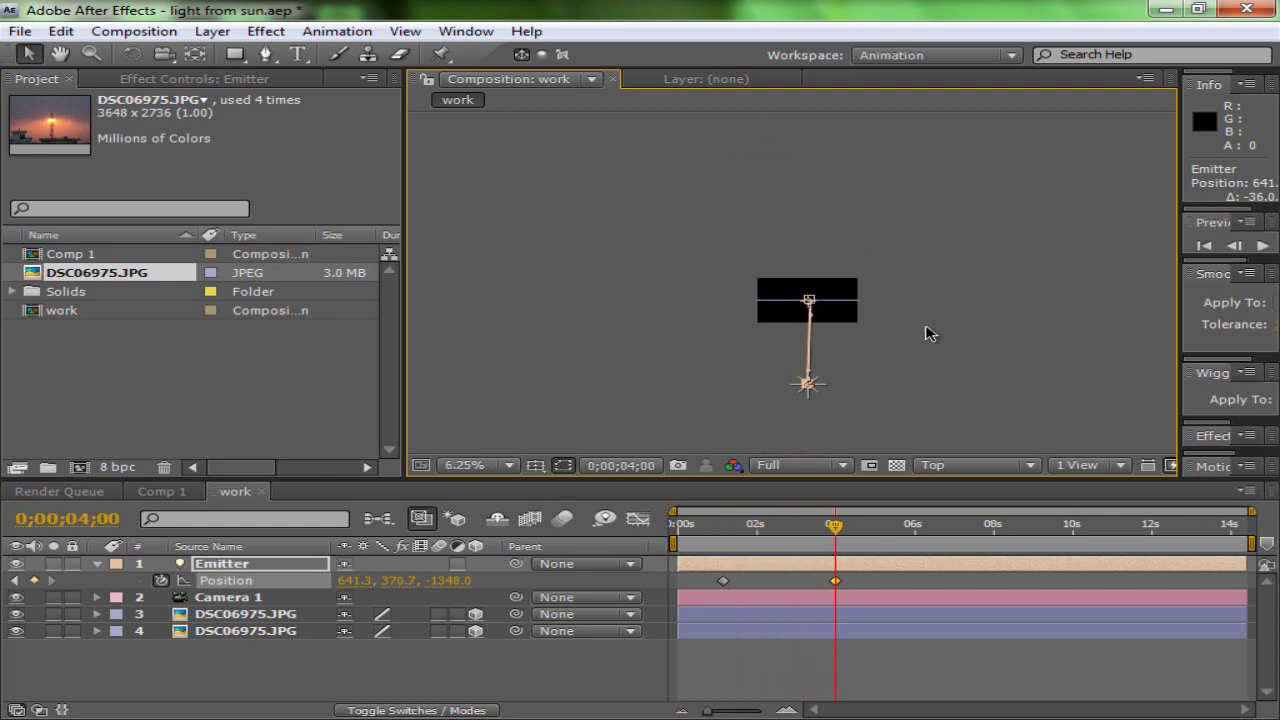
pyautogui.scroll(1, 926, 333)
pyautogui.moveTo(871, 330); pyautogui.dragTo(842, 187)
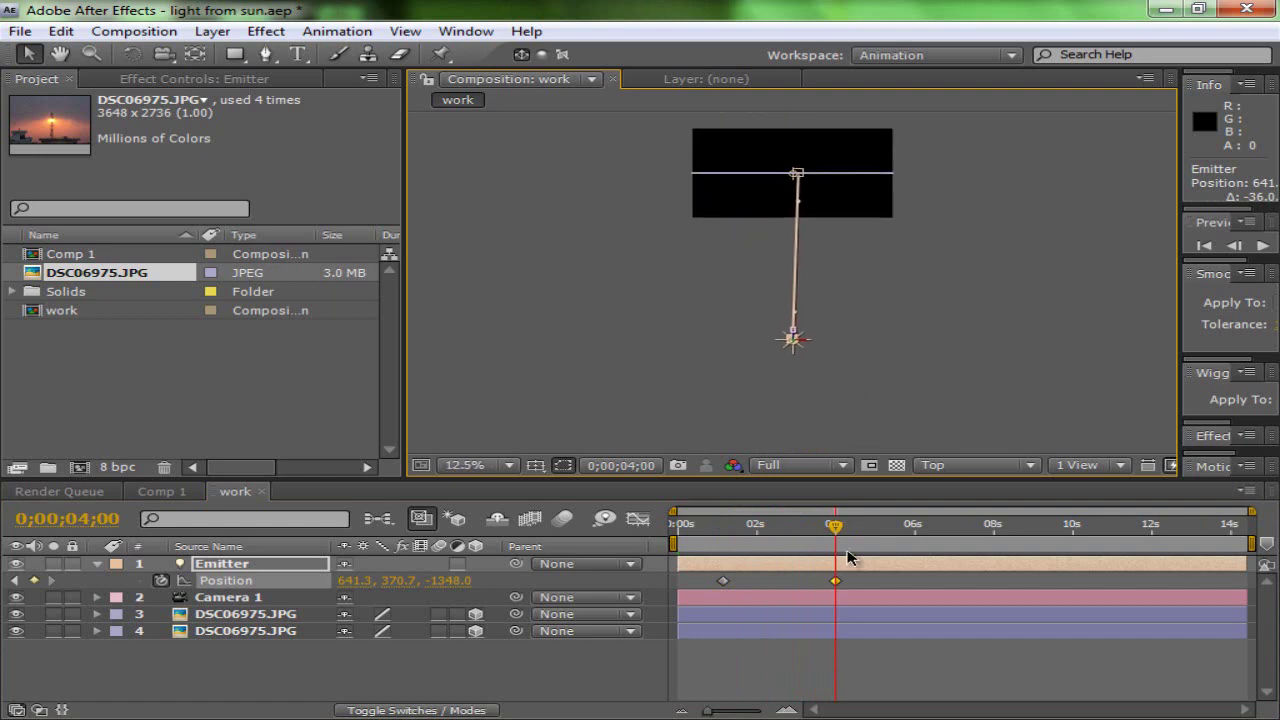
pyautogui.moveTo(835, 528); pyautogui.dragTo(797, 528)
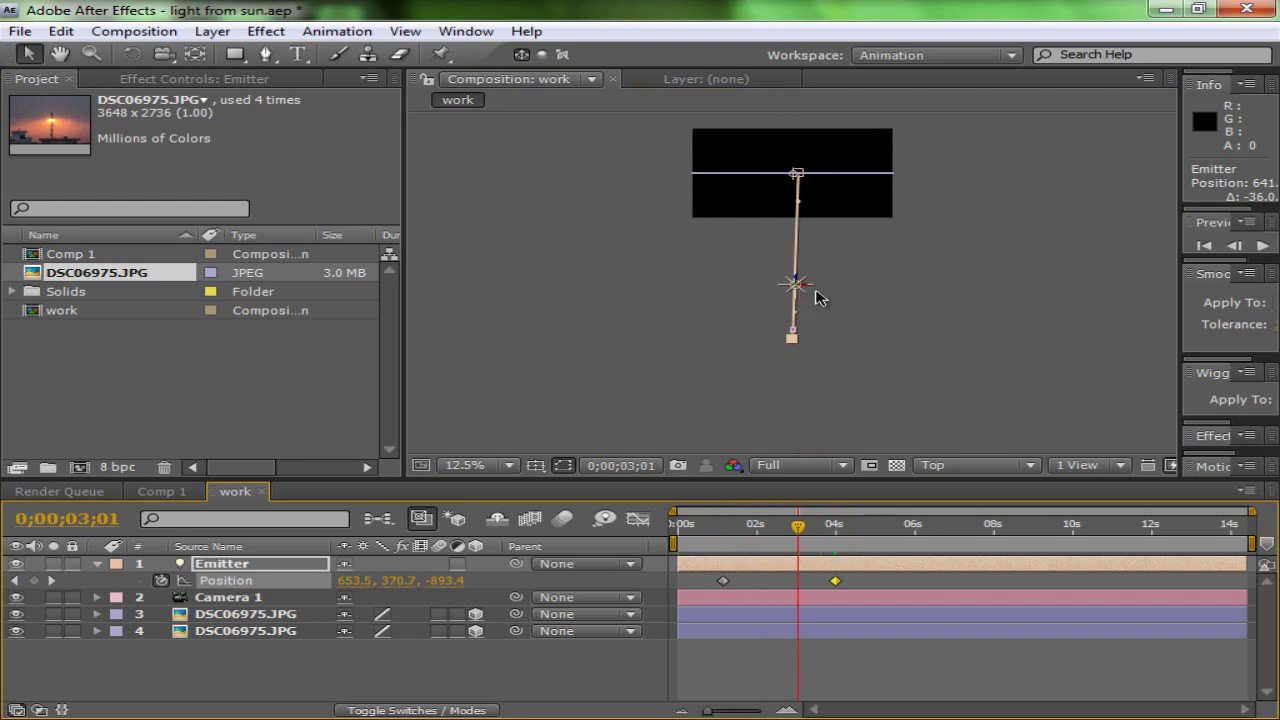
pyautogui.scroll(1, 818, 296)
pyautogui.moveTo(826, 290); pyautogui.dragTo(875, 289)
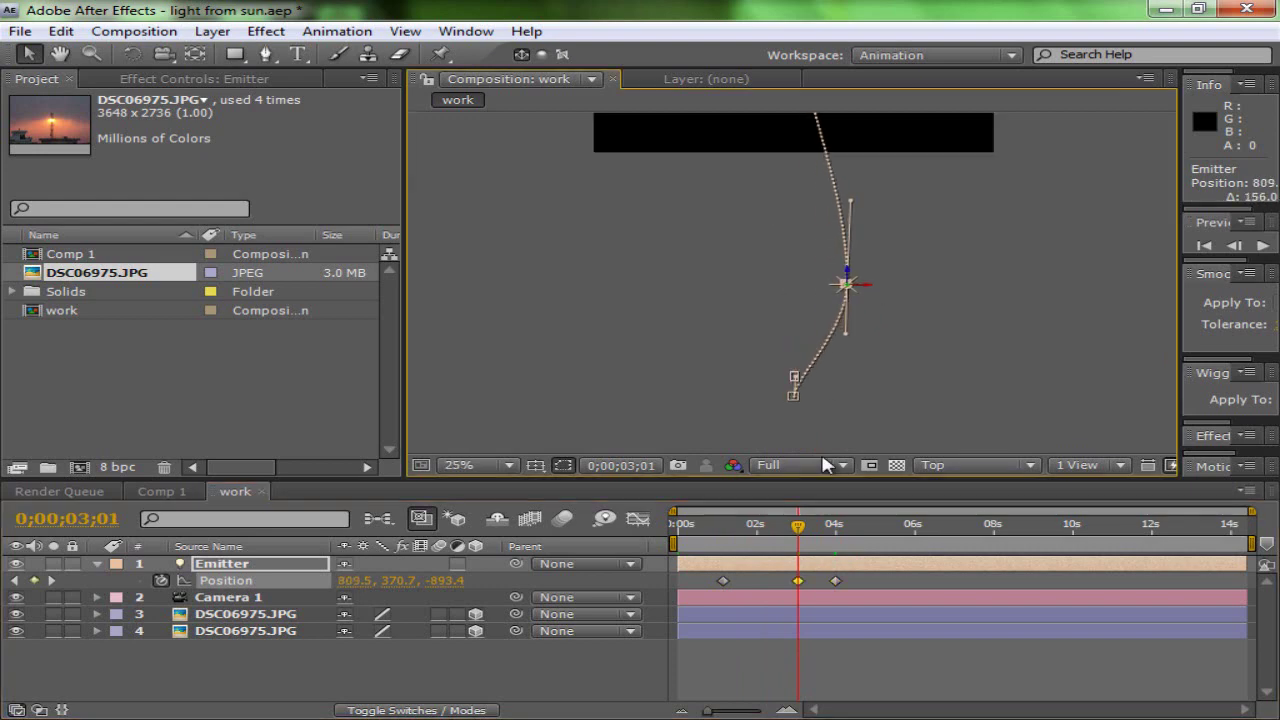
pyautogui.moveTo(800, 528); pyautogui.dragTo(750, 528)
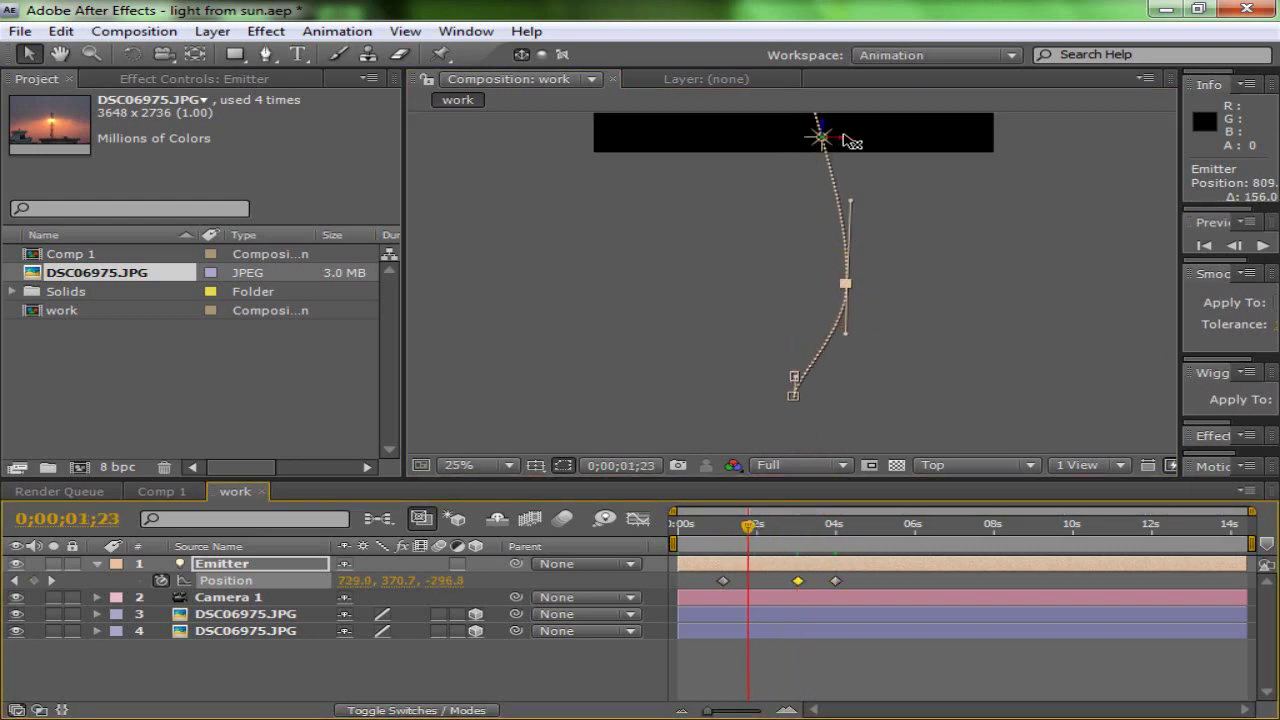
pyautogui.moveTo(850, 141); pyautogui.dragTo(788, 138)
# Step: In the Active Camera view, raise the Emitter light at 0;00;02;13 to about 695.5, 323.3, -603.7
pyautogui.click(1108, 468)
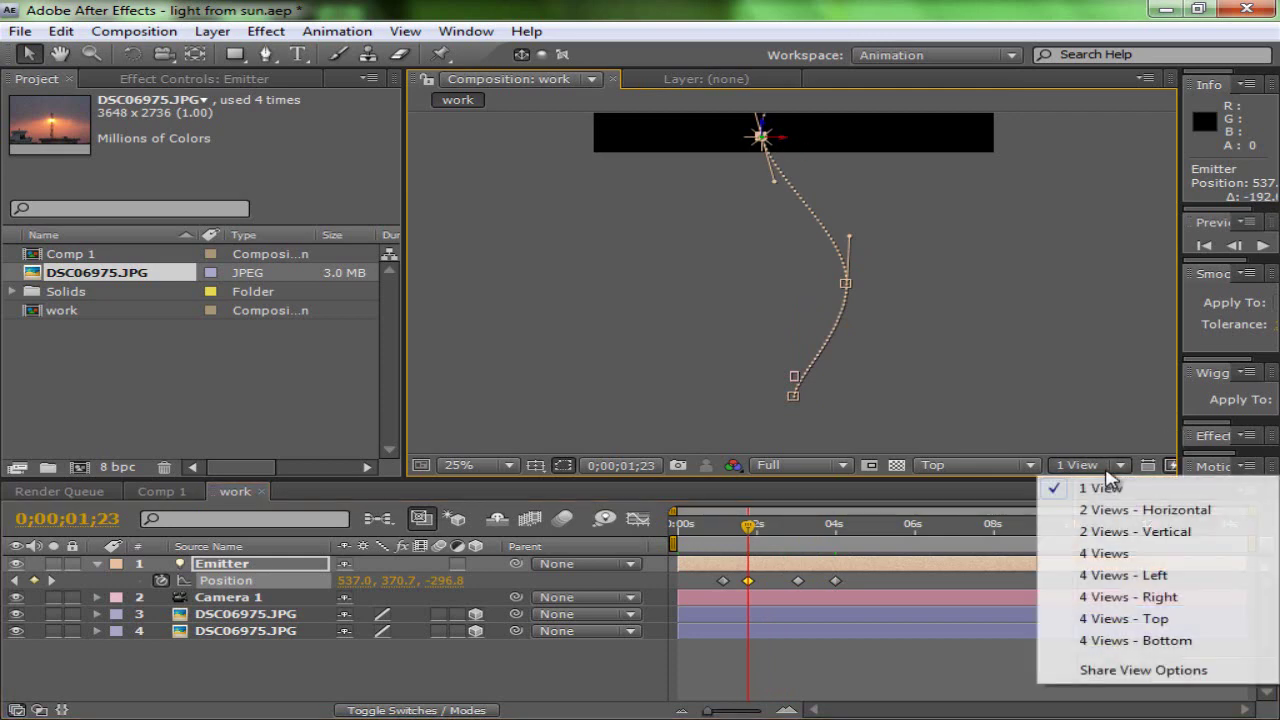
pyautogui.click(975, 465)
pyautogui.click(1000, 213)
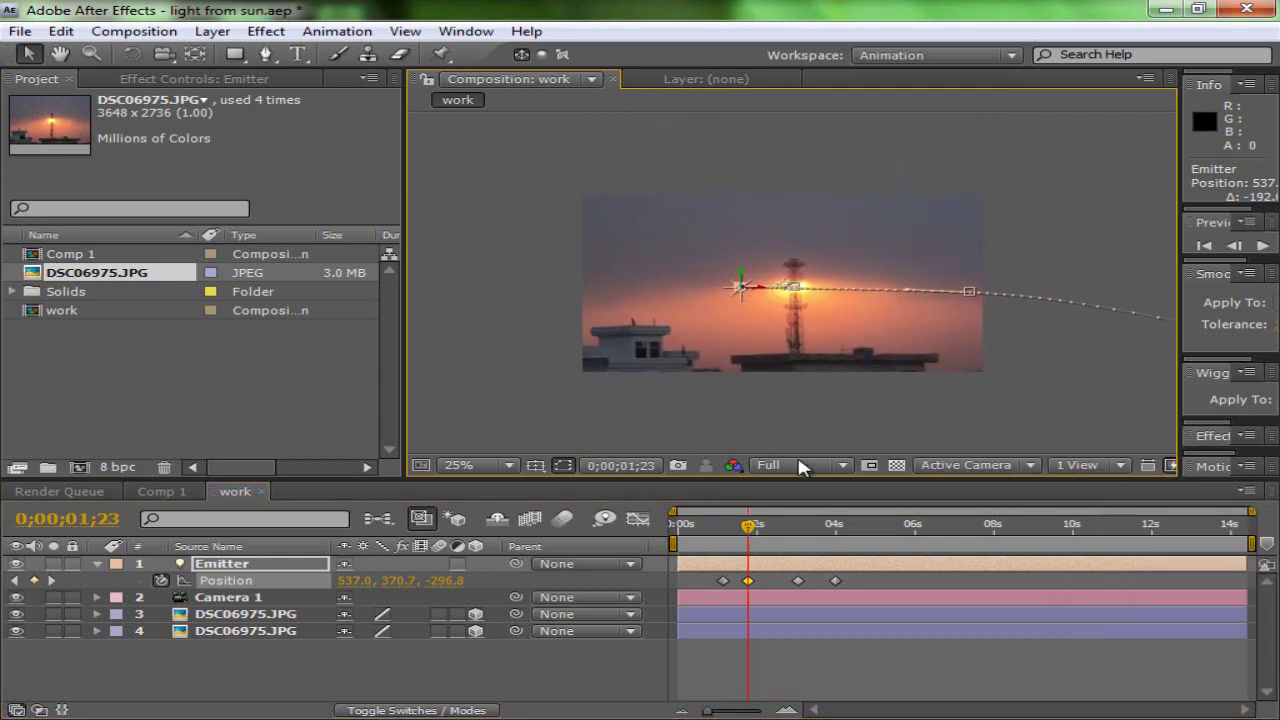
pyautogui.moveTo(752, 530); pyautogui.dragTo(778, 533)
pyautogui.moveTo(843, 286); pyautogui.dragTo(820, 256)
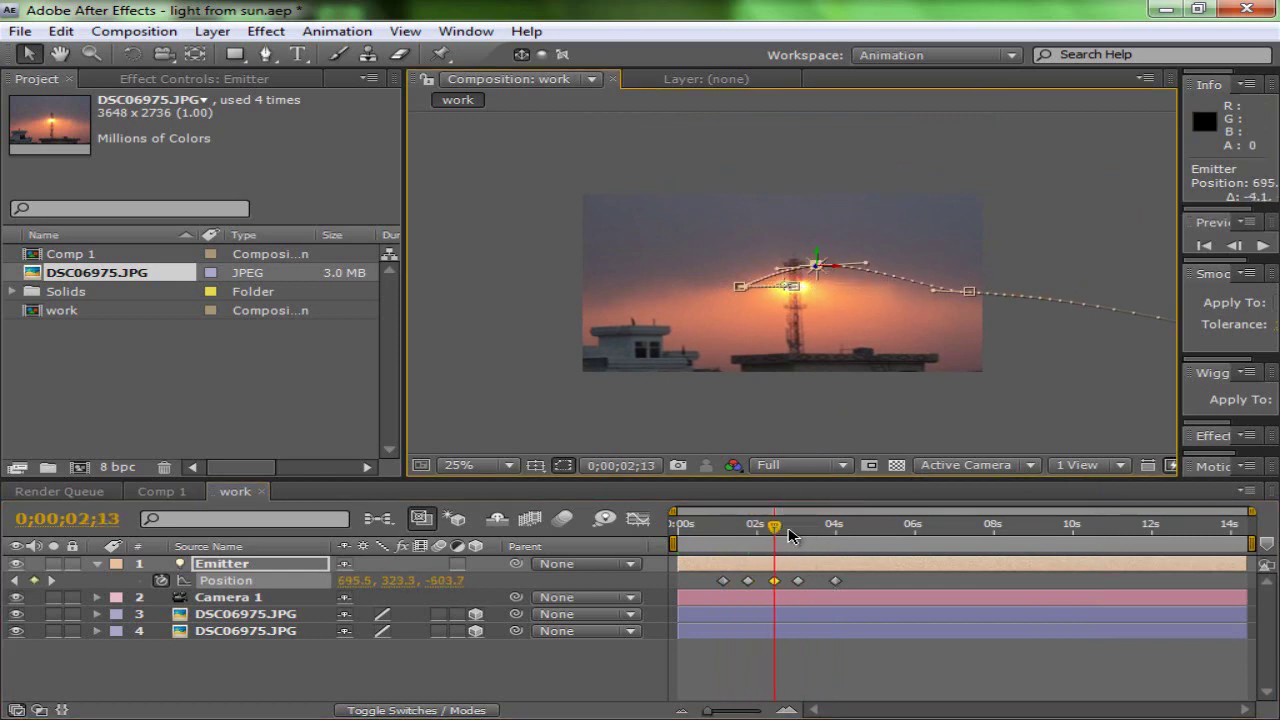
# Step: At 0;00;03;01, lower the Emitter light to about Y 434.7 and fine-tune its height
pyautogui.moveTo(789, 536); pyautogui.dragTo(797, 531)
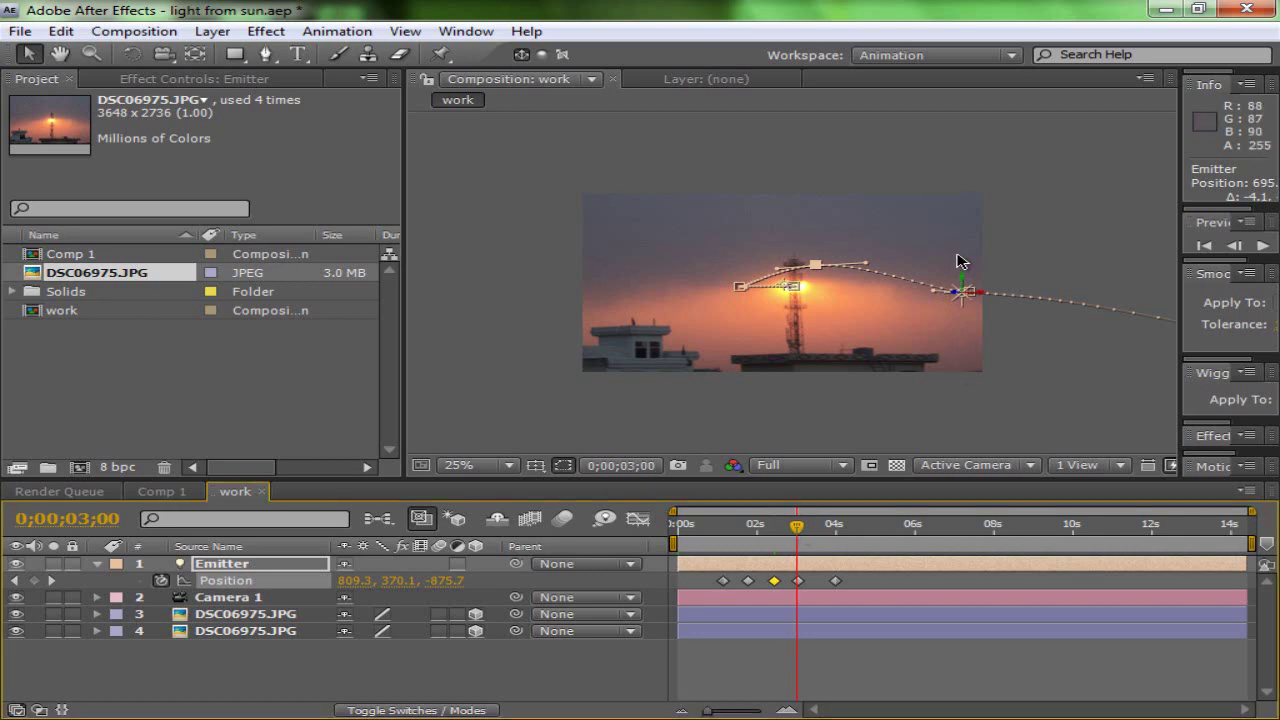
pyautogui.press('pagedown')
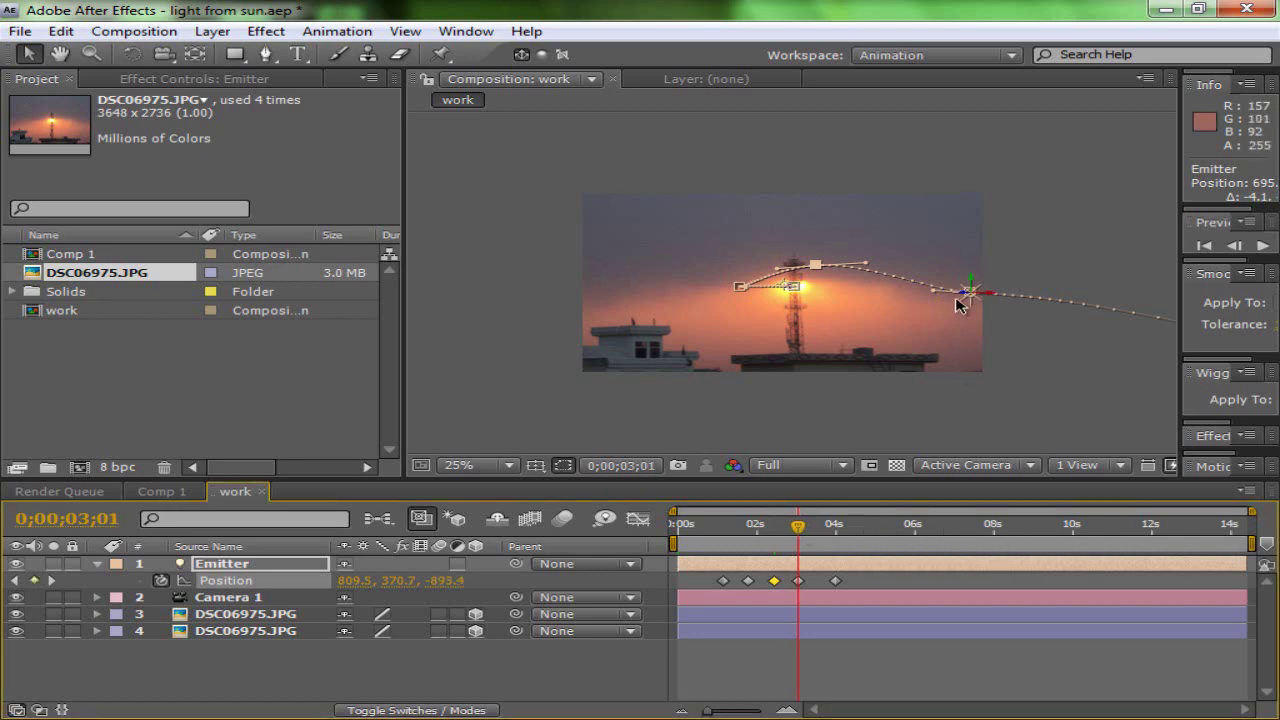
pyautogui.moveTo(972, 276); pyautogui.dragTo(978, 298)
pyautogui.hotkey('shift', 'Down')
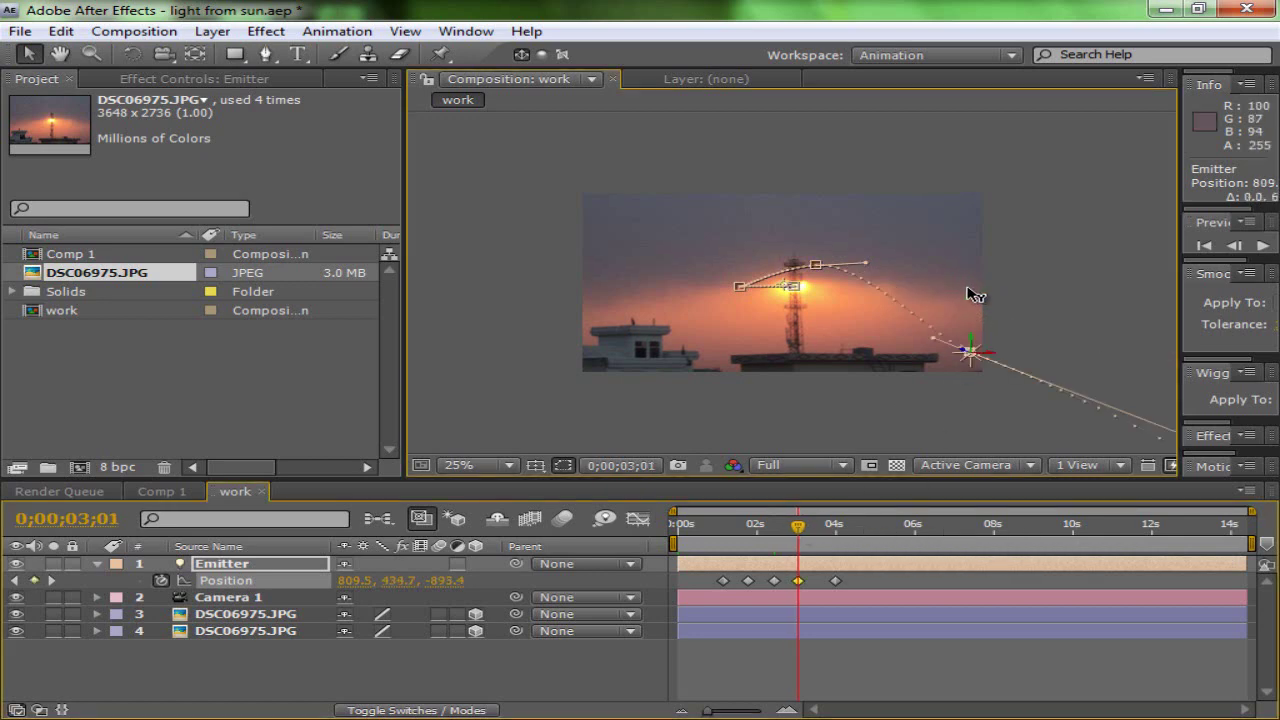
pyautogui.press('Up')
pyautogui.press('Up')
pyautogui.press('Up')
# Step: Create a black 1280 x 720 px solid named "particular" in the work composition, with the time at 0;00;01;05
pyautogui.moveTo(798, 530); pyautogui.dragTo(725, 530)
pyautogui.click(212, 31)
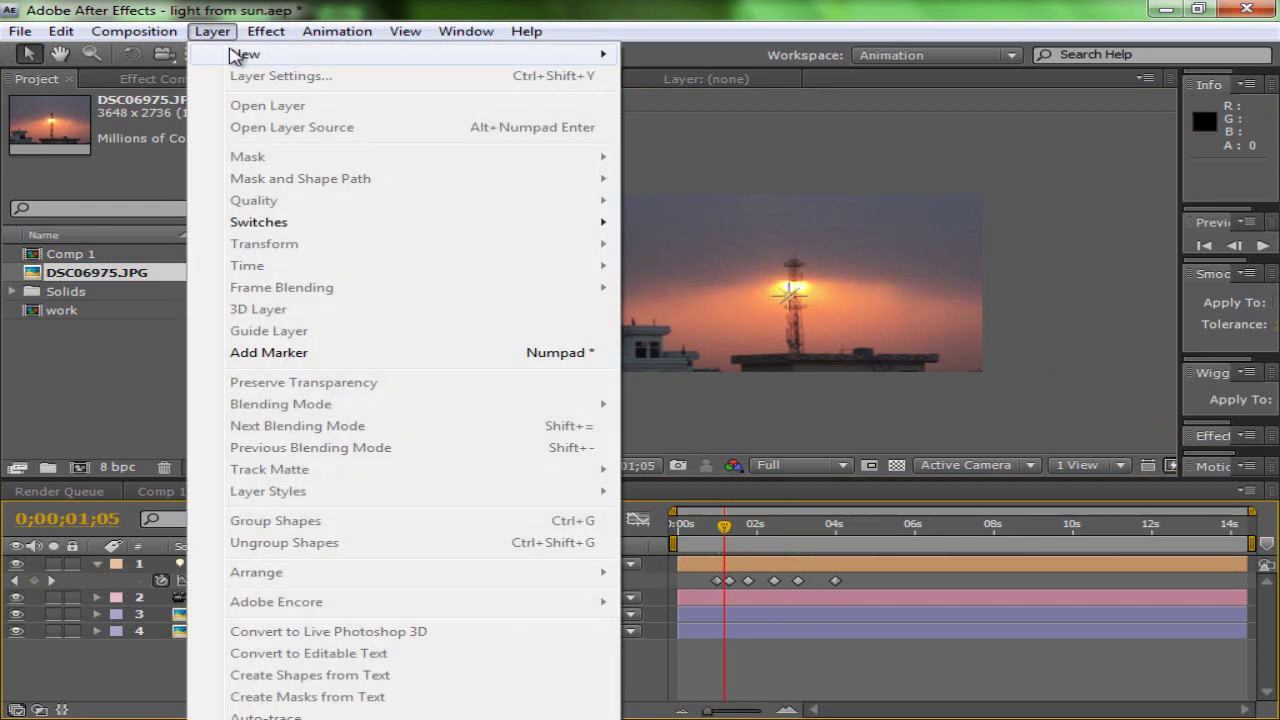
pyautogui.moveTo(250, 50)
pyautogui.click(700, 74)
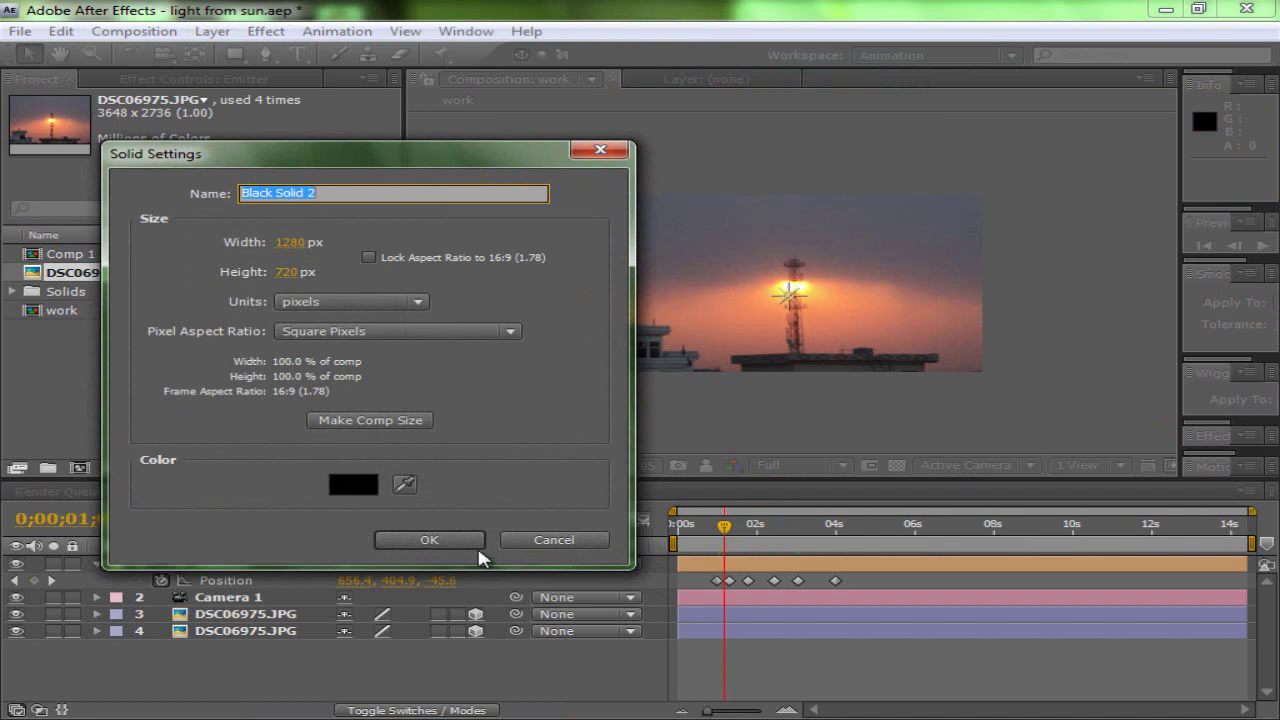
pyautogui.click(350, 490)
pyautogui.click(437, 694)
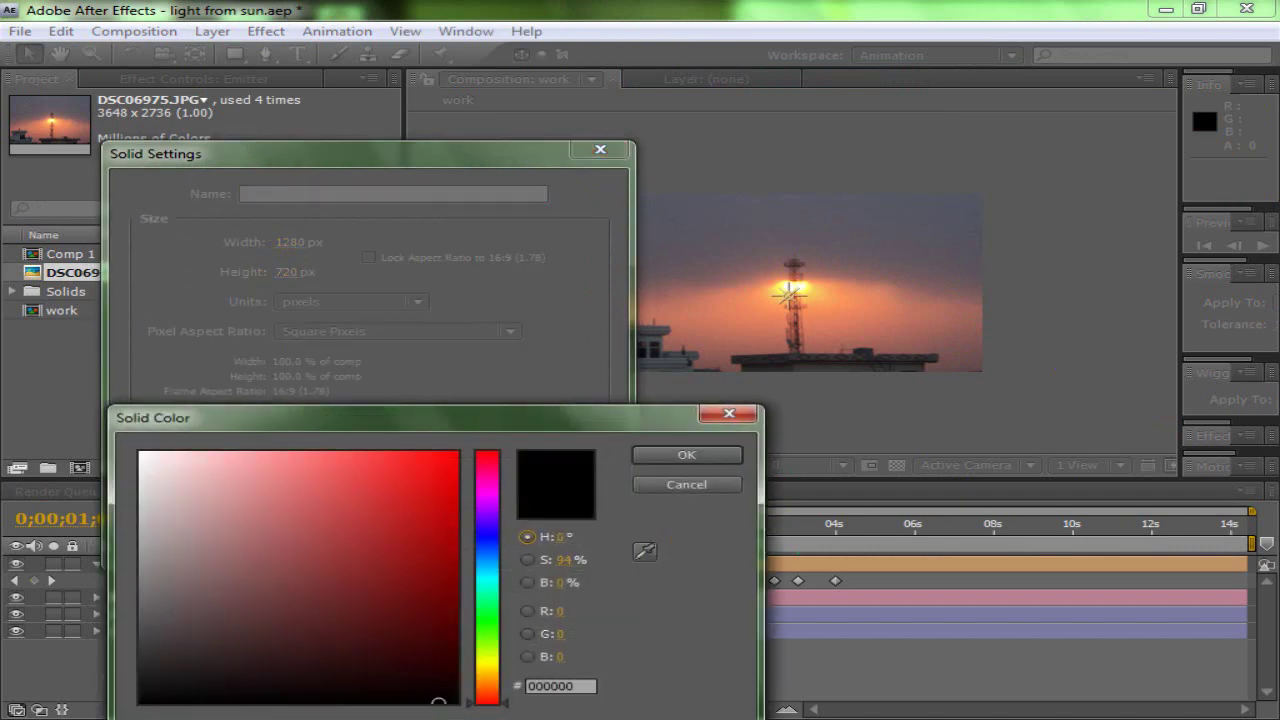
pyautogui.click(709, 451)
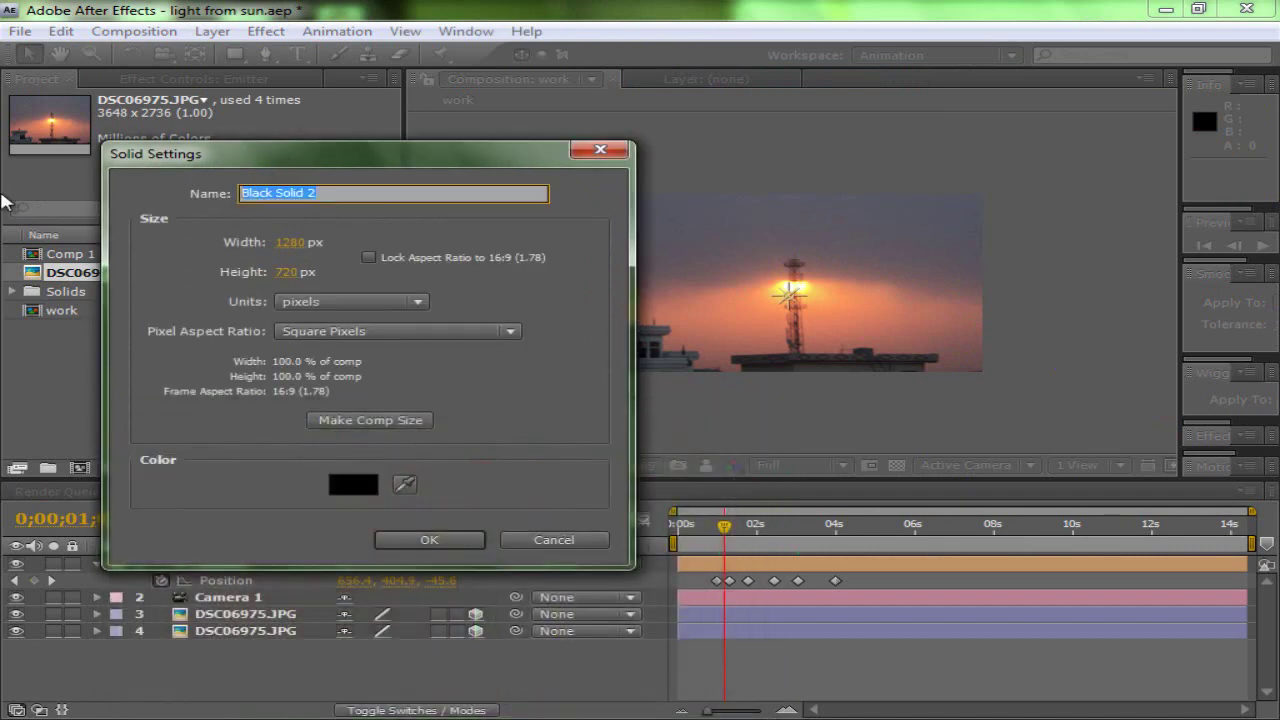
pyautogui.write('particular')
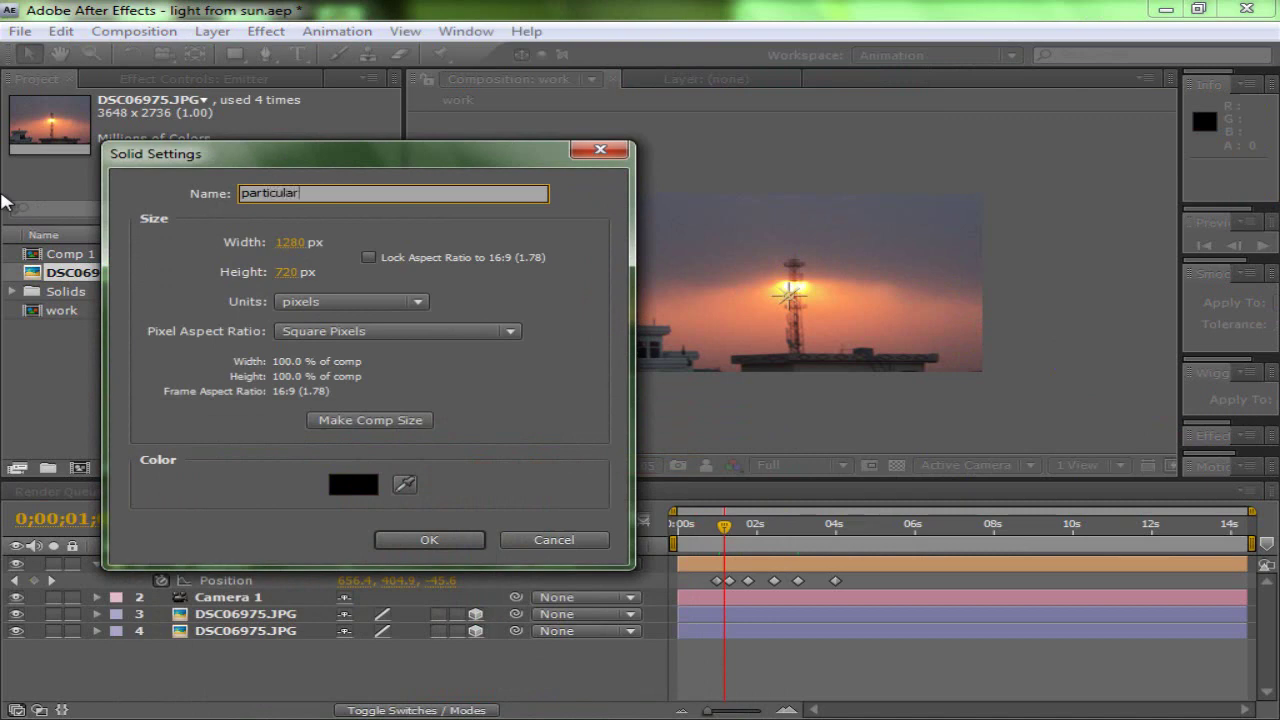
pyautogui.press('Return')
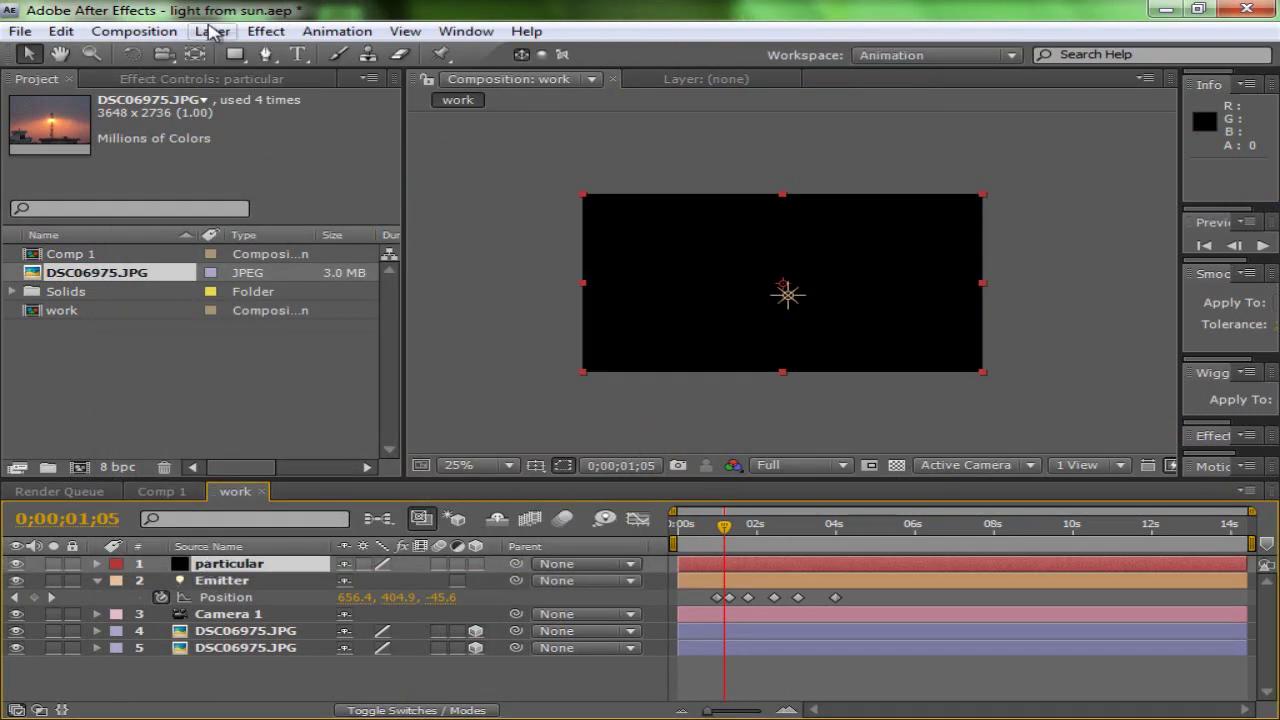
# Step: Apply the Trapcode Particular effect to the particular solid and set its Emitter Type to Light(s)
pyautogui.click(264, 31)
pyautogui.moveTo(325, 614)
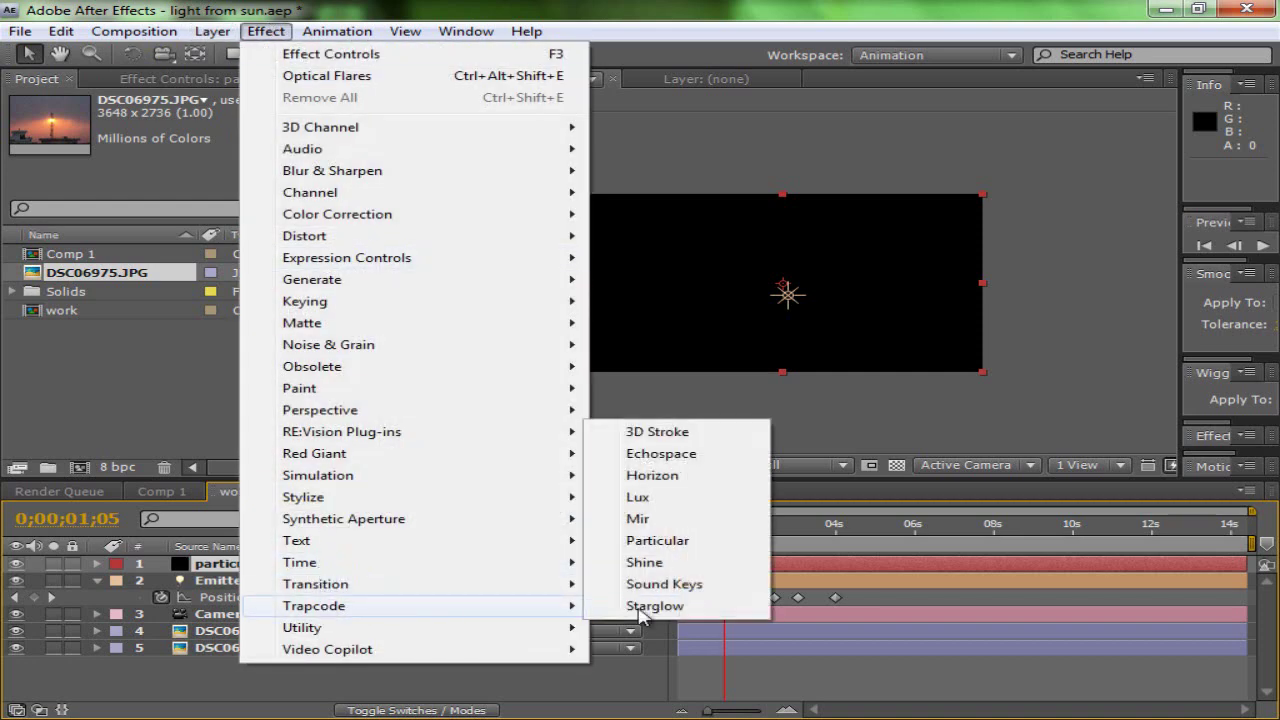
pyautogui.click(676, 541)
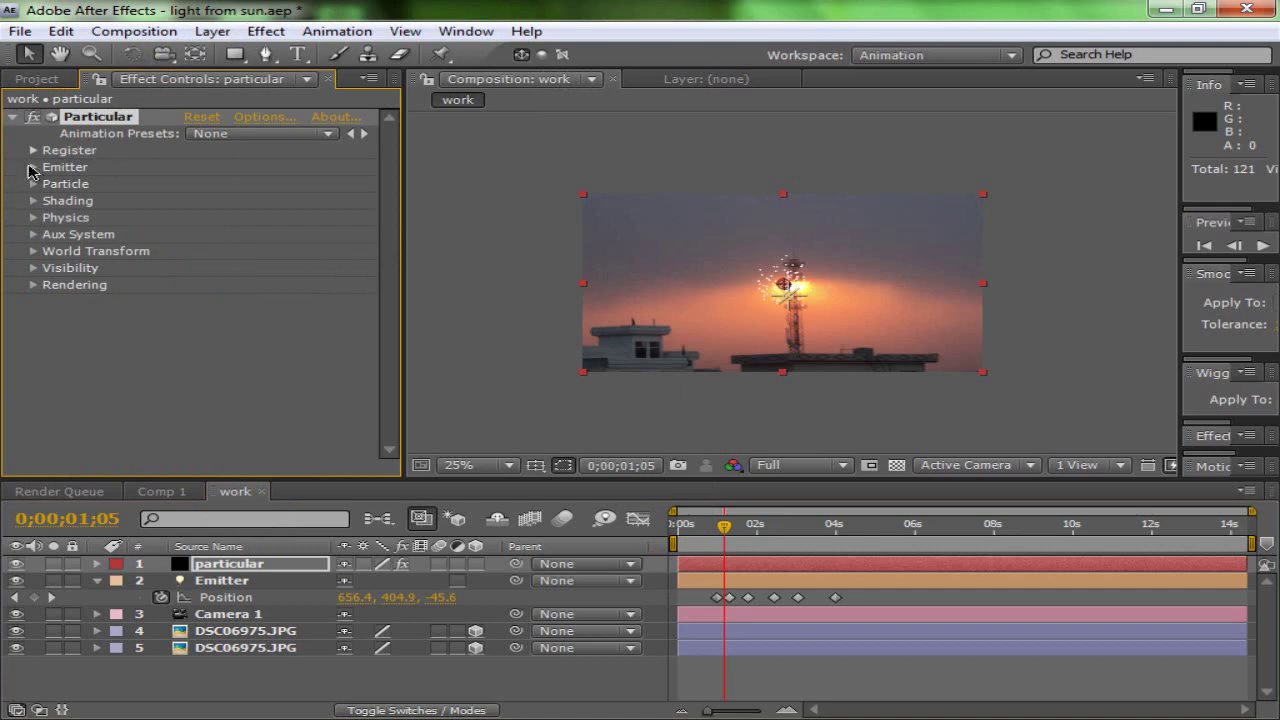
pyautogui.click(33, 167)
pyautogui.scroll(-2, 165, 170)
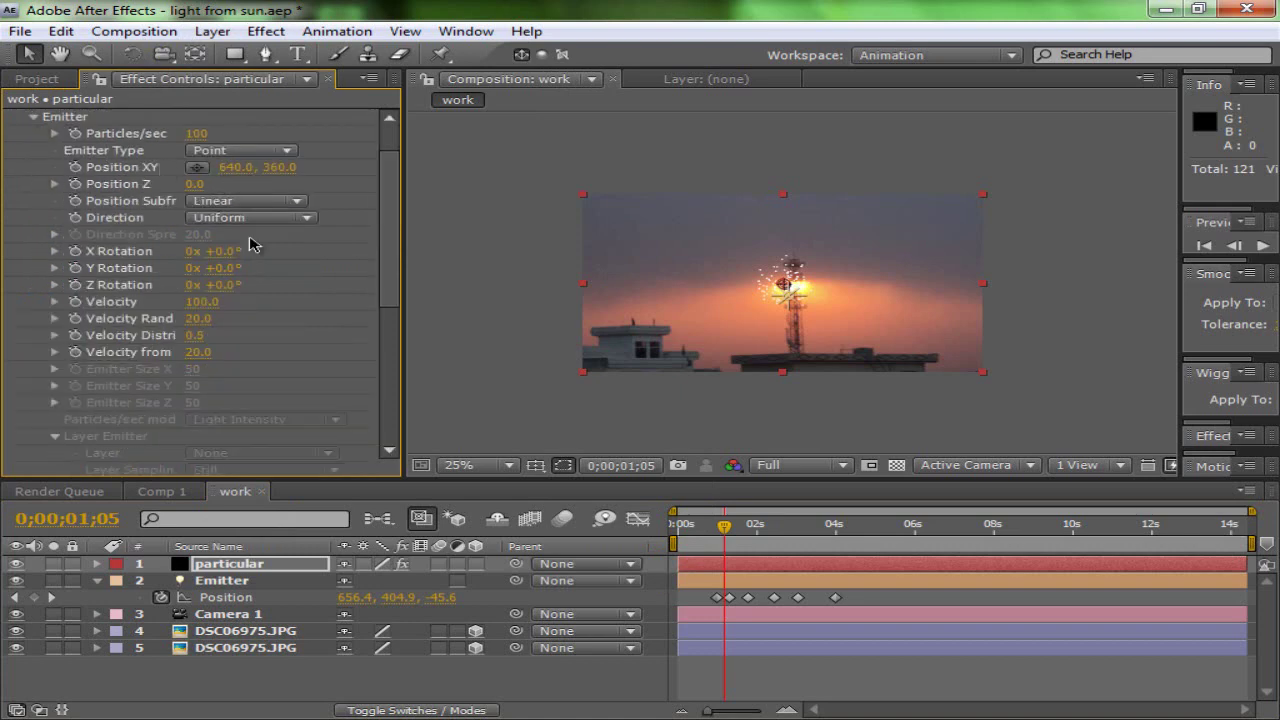
pyautogui.click(232, 150)
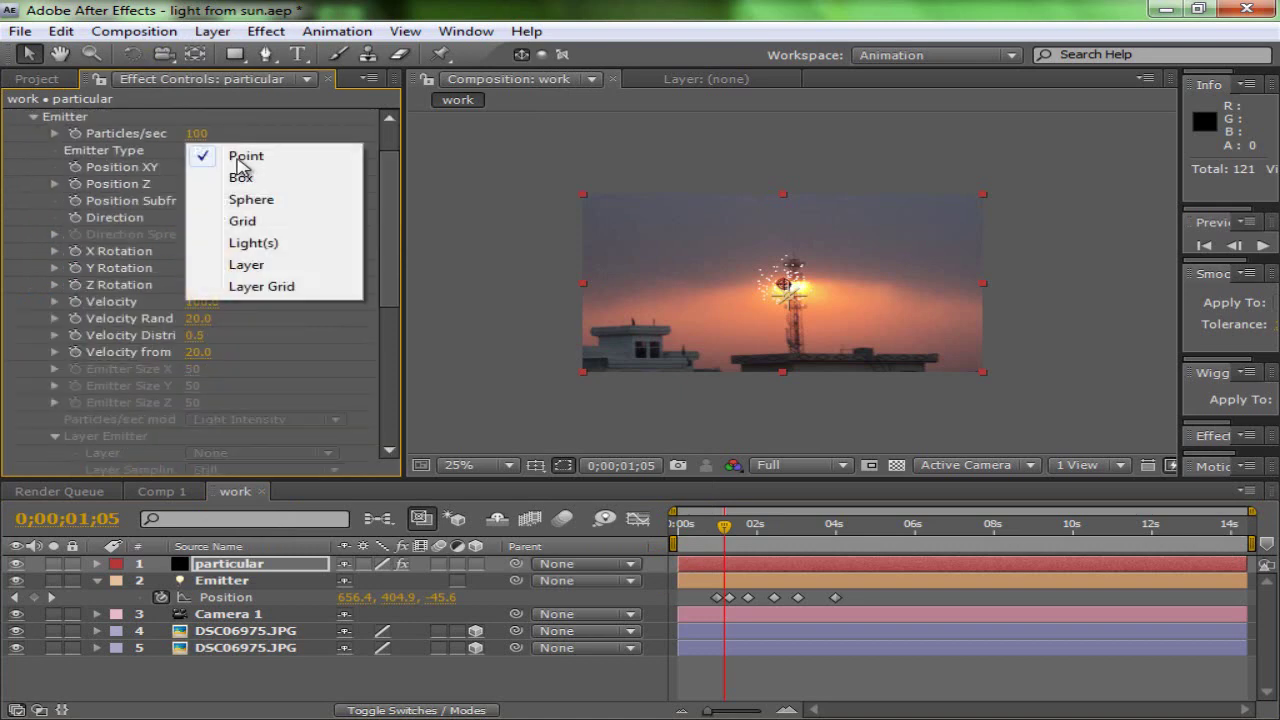
pyautogui.click(253, 245)
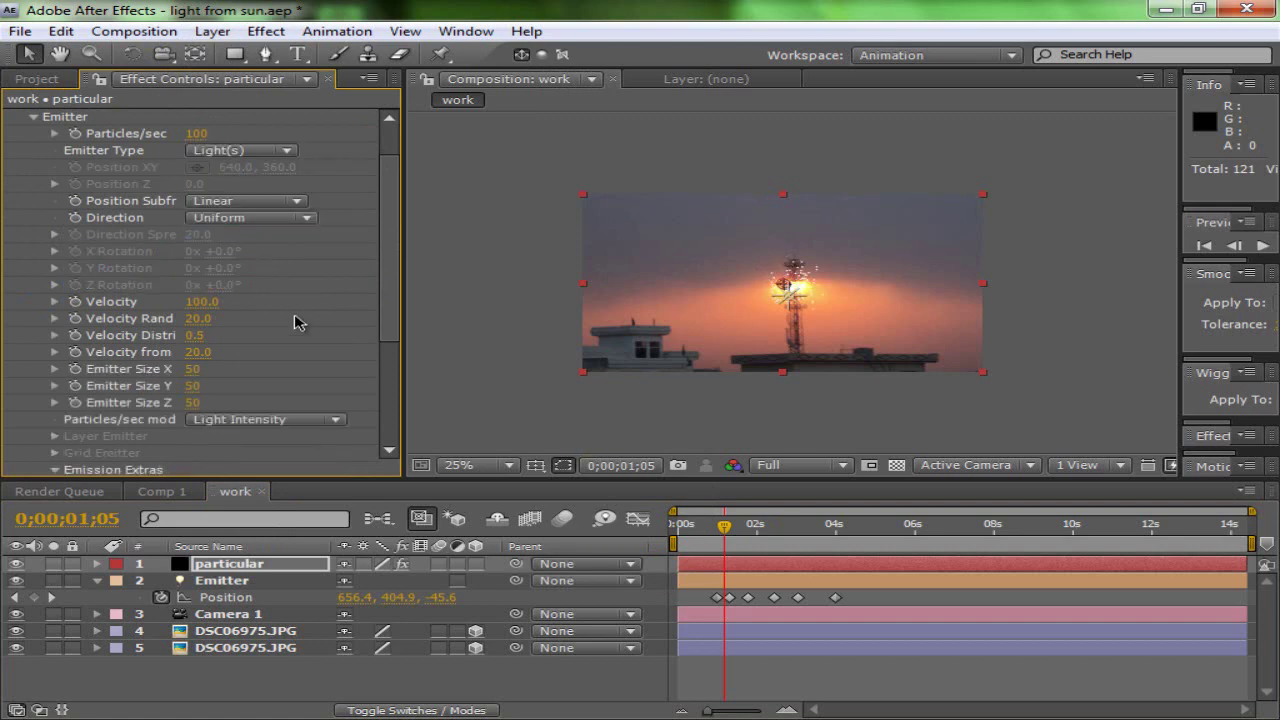
# Step: At 0;00;01;15, set the emitter's Velocity, Velocity Random, Velocity Distribution and Velocity from Motion all to 0
pyautogui.click(236, 582)
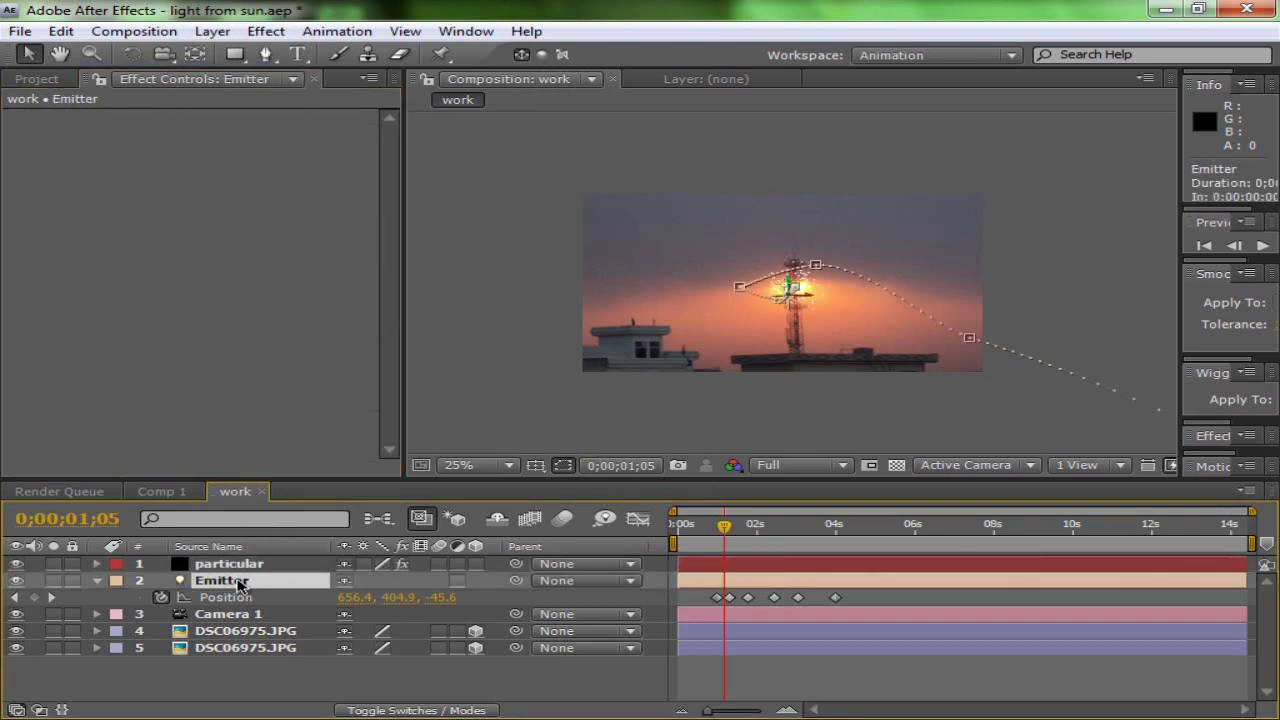
pyautogui.click(220, 566)
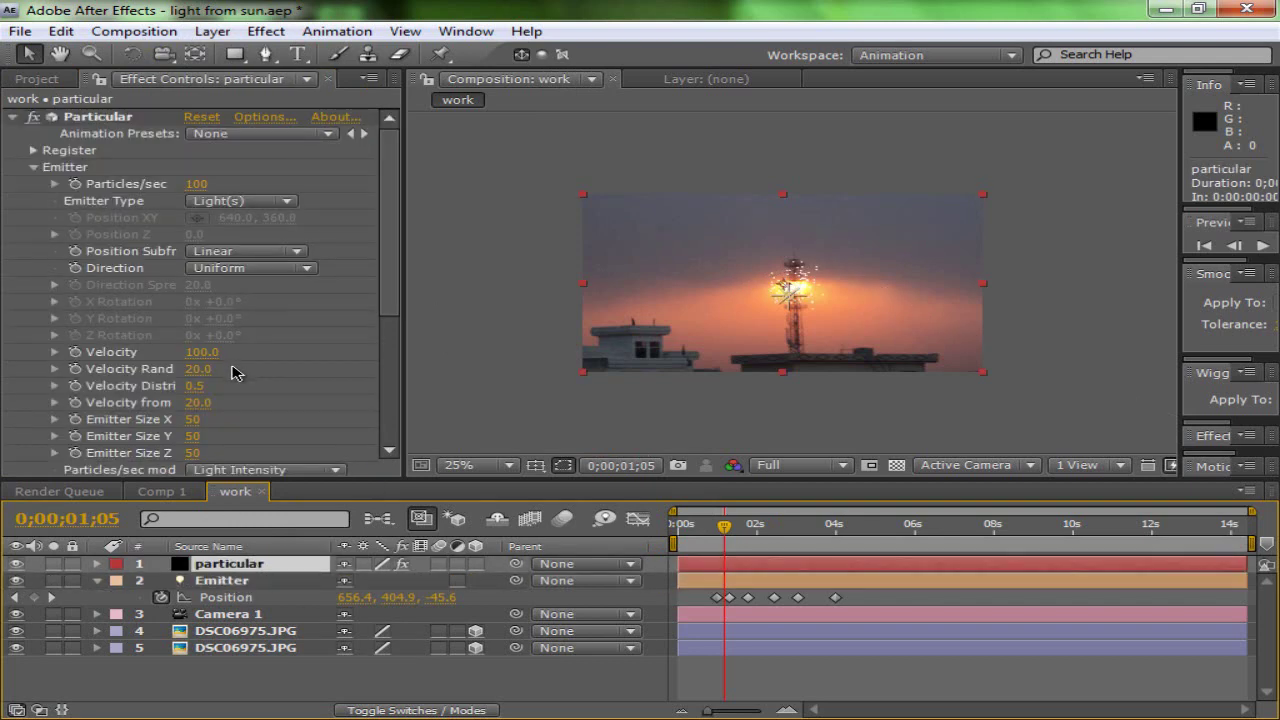
pyautogui.moveTo(703, 535); pyautogui.dragTo(738, 532)
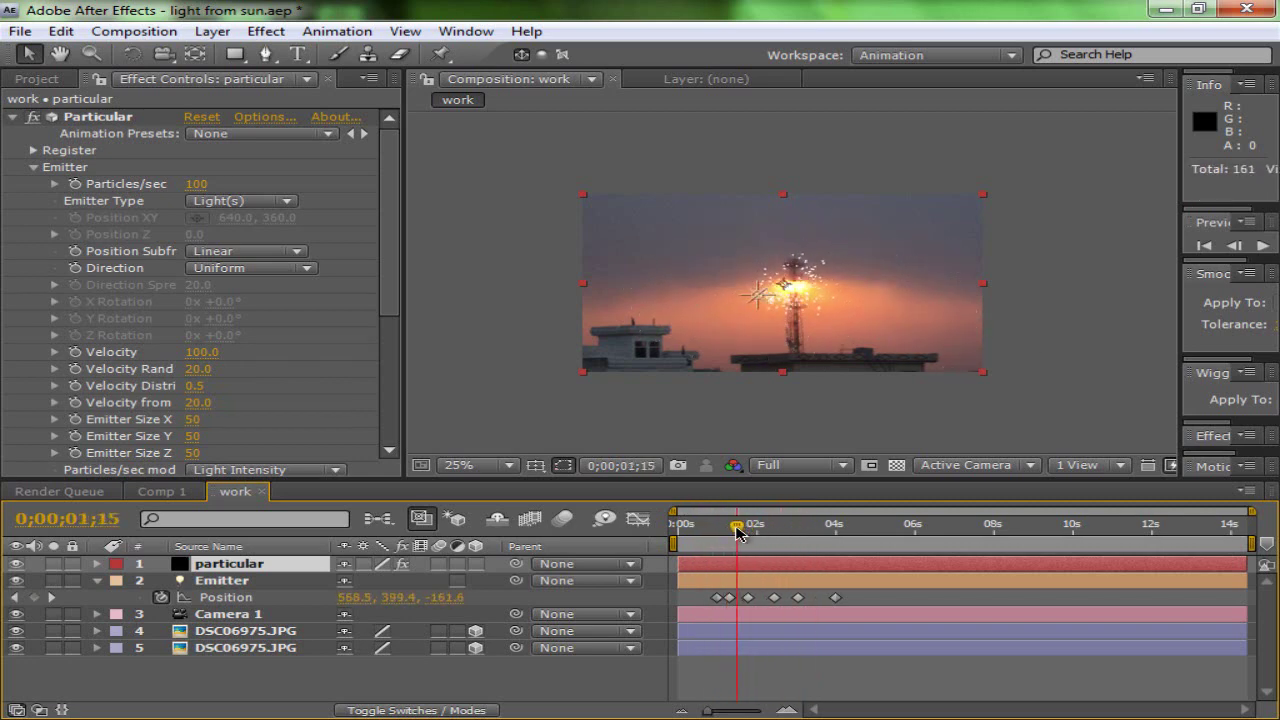
pyautogui.click(204, 354)
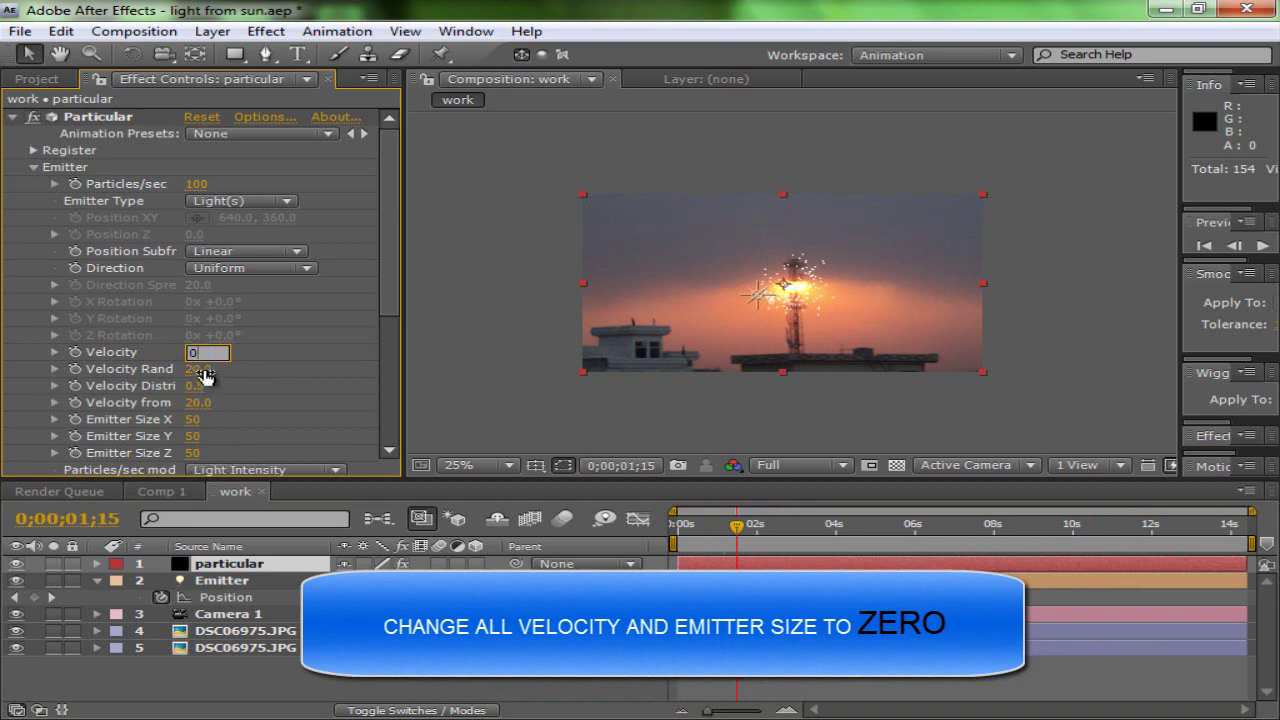
pyautogui.click(205, 372)
pyautogui.write('0')
pyautogui.click(200, 388)
pyautogui.write('0')
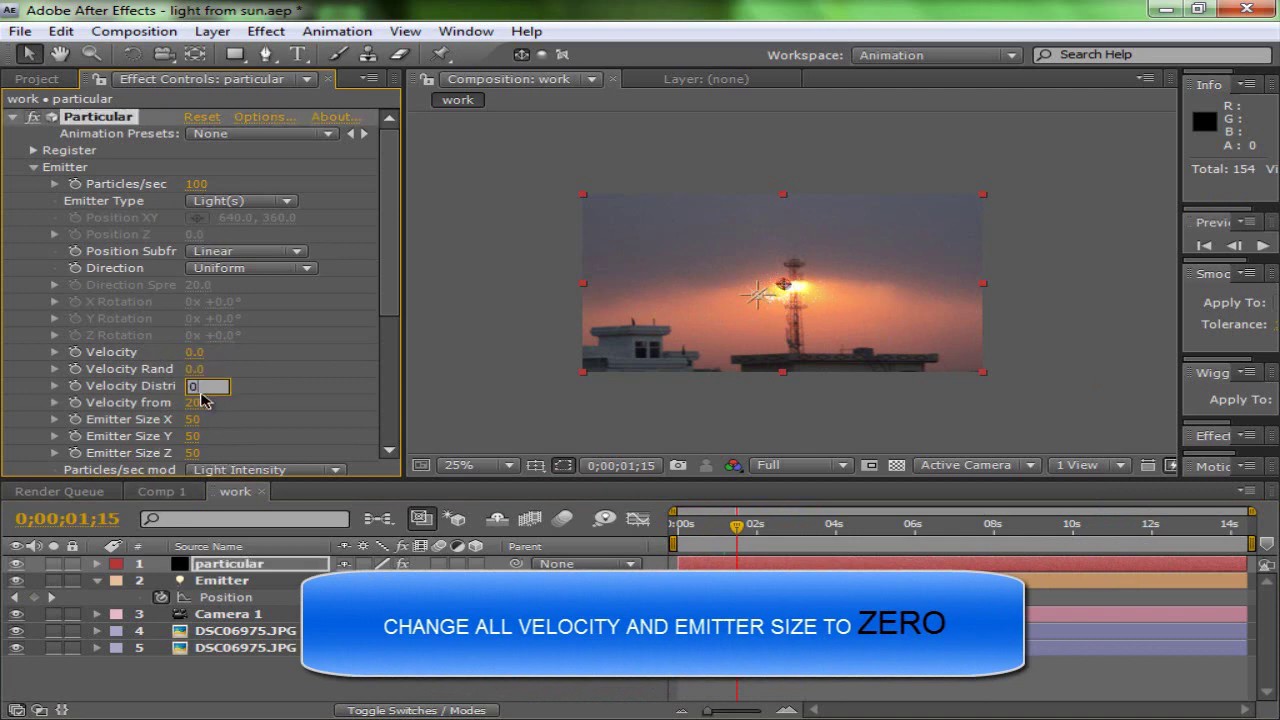
pyautogui.click(200, 403)
pyautogui.write('0')
# Step: Set Particular's Emitter Size X, Y and Z to 0
pyautogui.click(195, 420)
pyautogui.write('0')
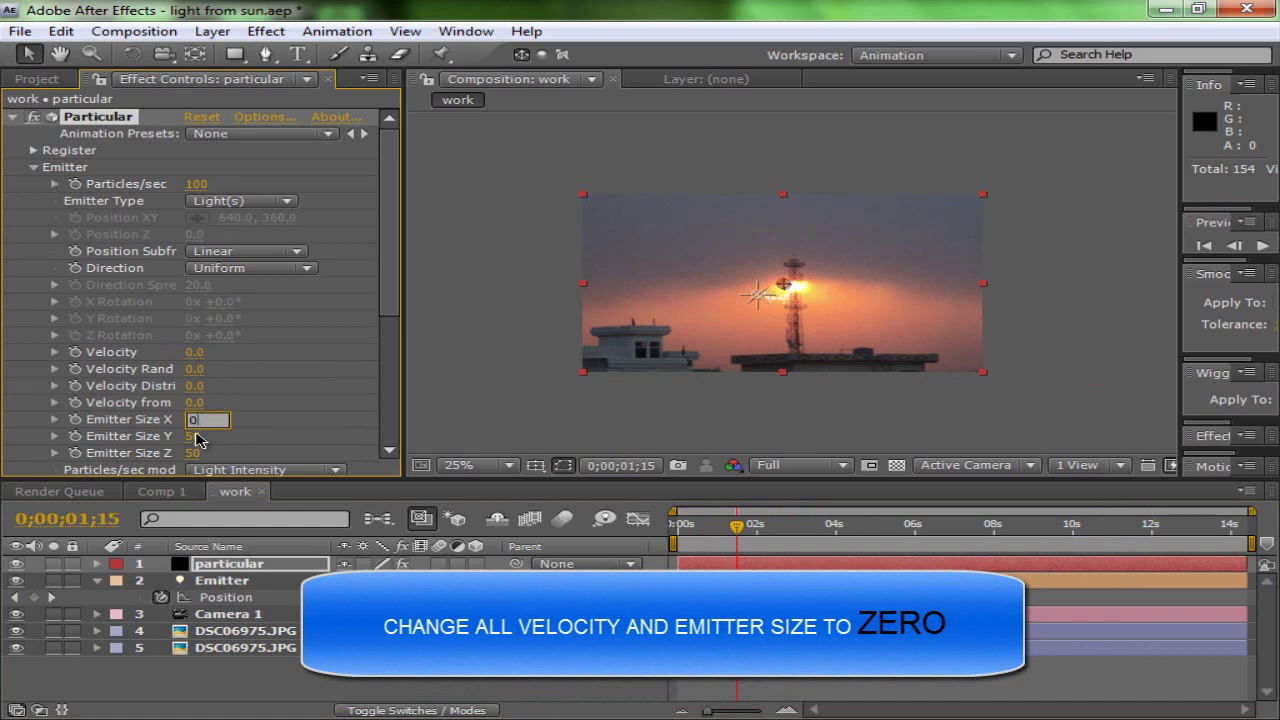
pyautogui.click(196, 438)
pyautogui.write('0')
pyautogui.click(193, 459)
pyautogui.write('0')
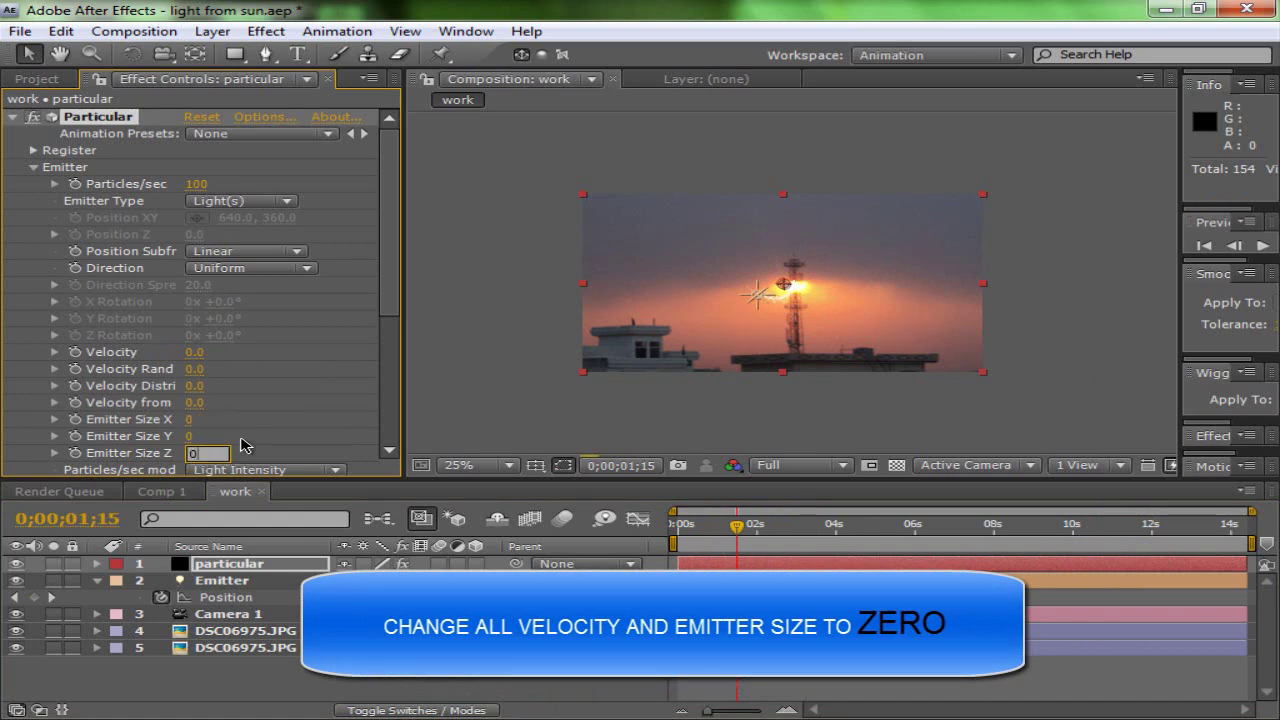
pyautogui.press('Return')
# Step: Move the time to 0;00;02;04 and set Particular's Particle Type to Streaklet
pyautogui.moveTo(745, 538)
pyautogui.mouseDown()
pyautogui.moveTo(793, 538)
pyautogui.moveTo(762, 538)
pyautogui.mouseUp()
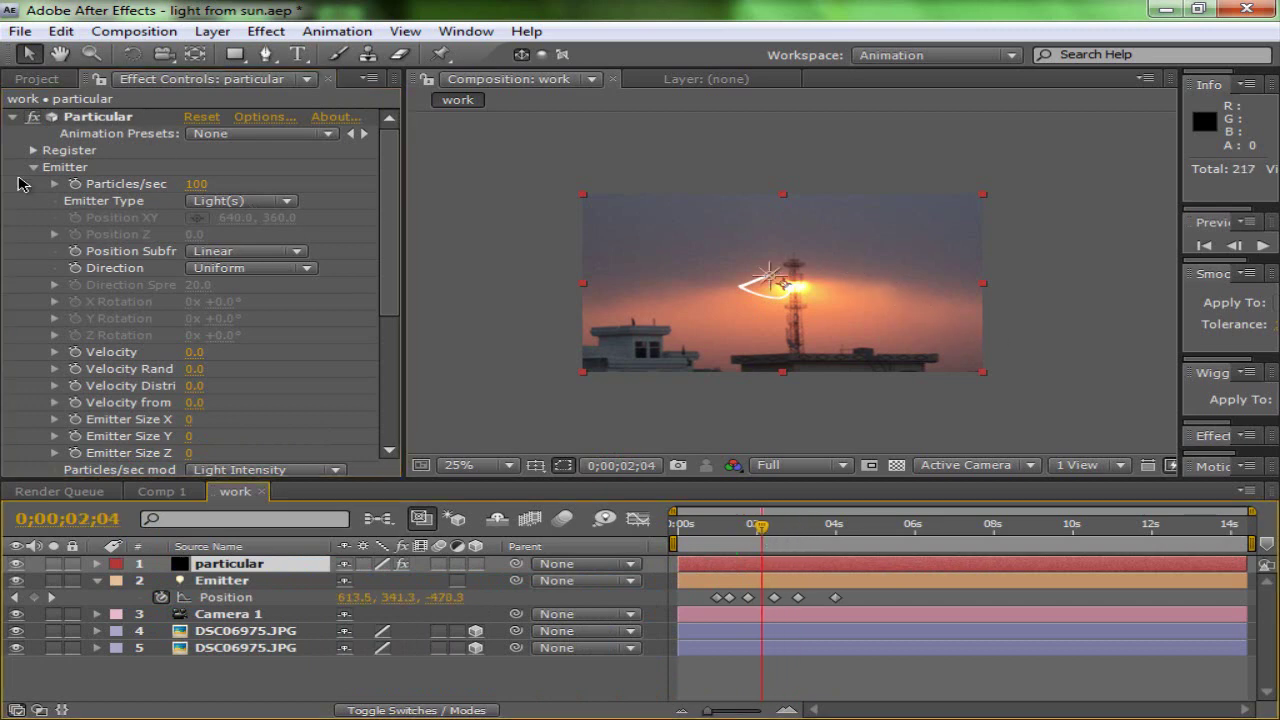
pyautogui.click(33, 167)
pyautogui.click(33, 183)
pyautogui.scroll(-2, 290, 198)
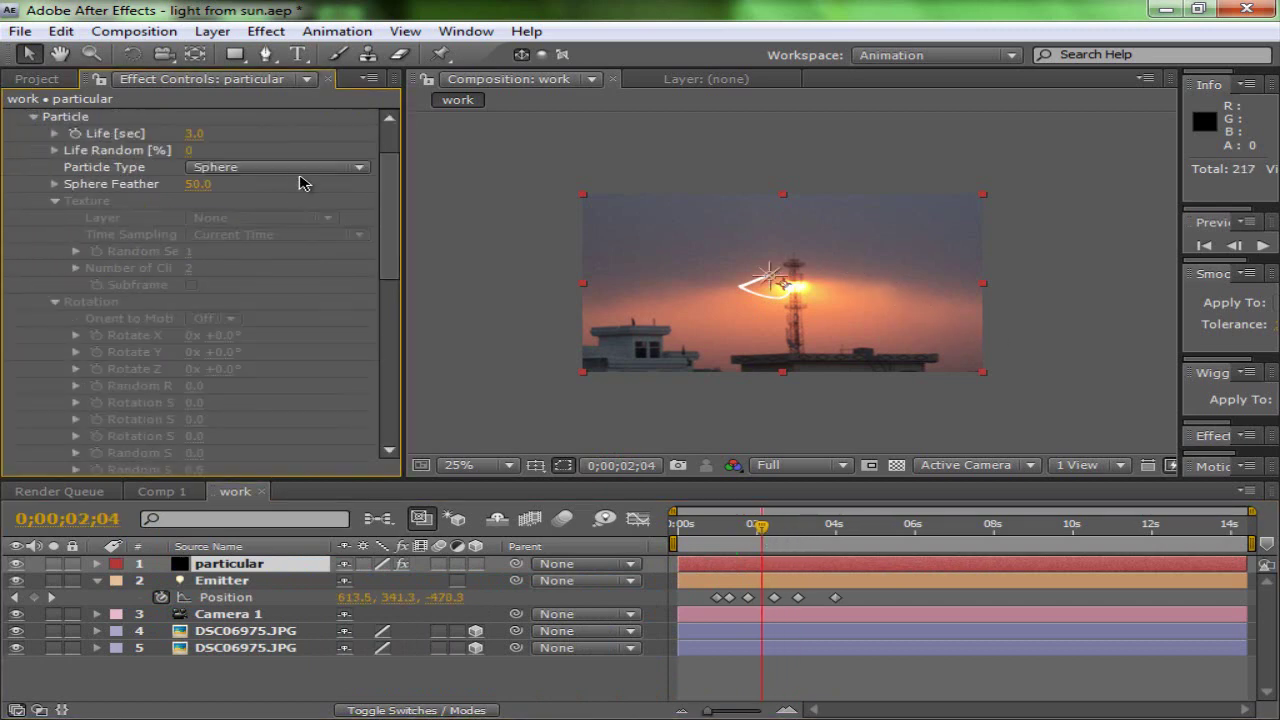
pyautogui.click(300, 168)
pyautogui.click(305, 259)
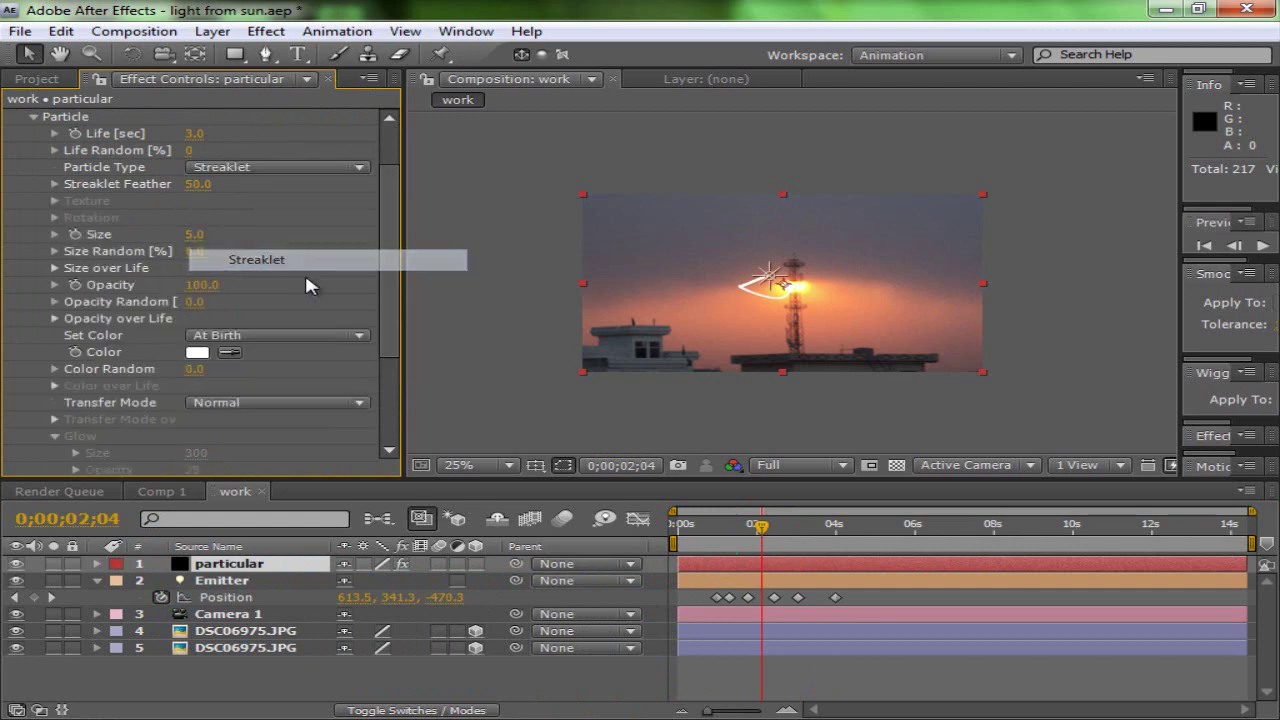
# Step: Examine the streak at 0;00;02;19 and raise the emitter's Particles/sec to 610
pyautogui.moveTo(762, 530)
pyautogui.mouseDown()
pyautogui.moveTo(816, 532)
pyautogui.moveTo(724, 532)
pyautogui.moveTo(782, 530)
pyautogui.mouseUp()
pyautogui.press('.')
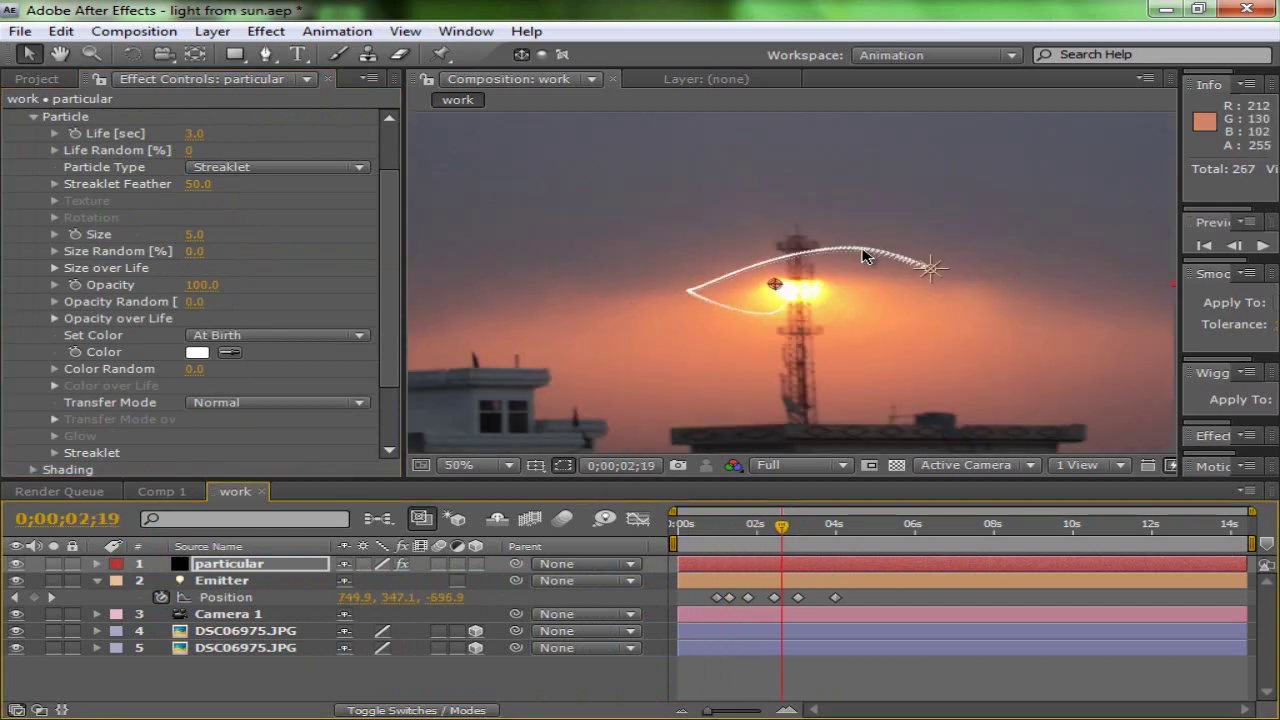
pyautogui.press('.')
pyautogui.scroll(2, 905, 235)
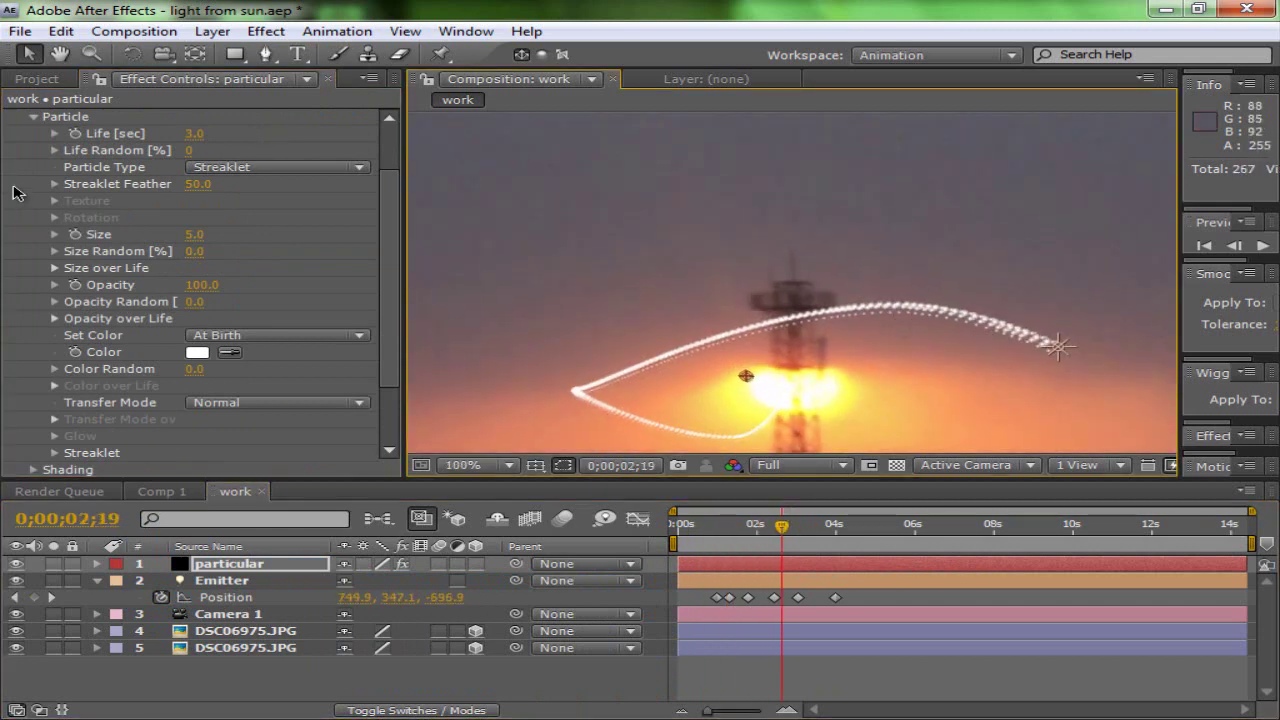
pyautogui.scroll(3, 42, 172)
pyautogui.click(34, 184)
pyautogui.click(34, 167)
pyautogui.scroll(-2, 35, 175)
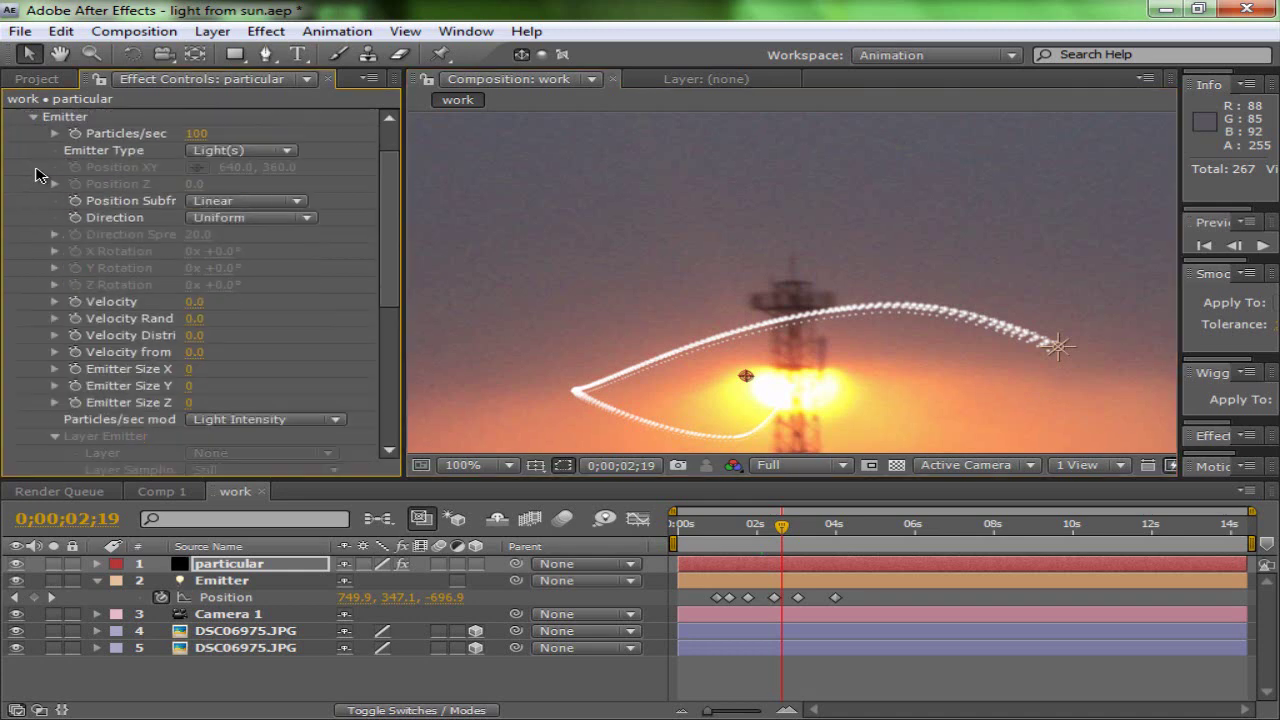
pyautogui.moveTo(199, 133); pyautogui.dragTo(250, 134)
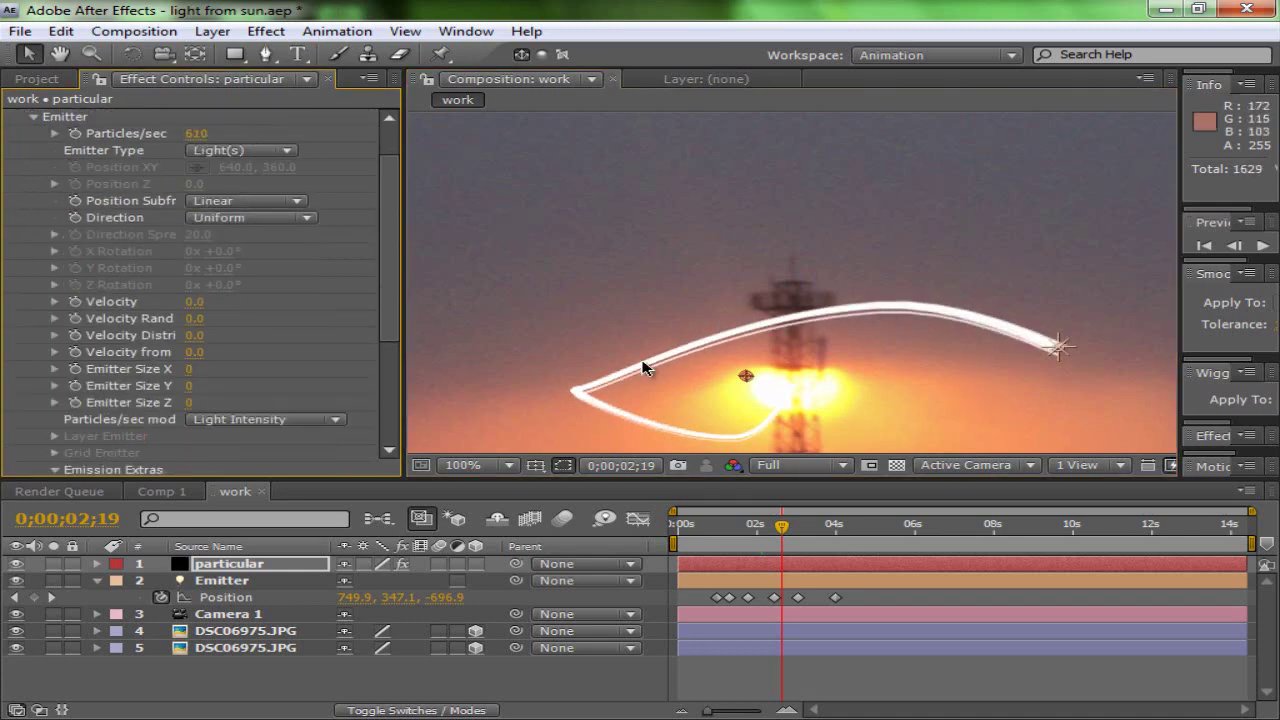
pyautogui.scroll(-1, 390, 296)
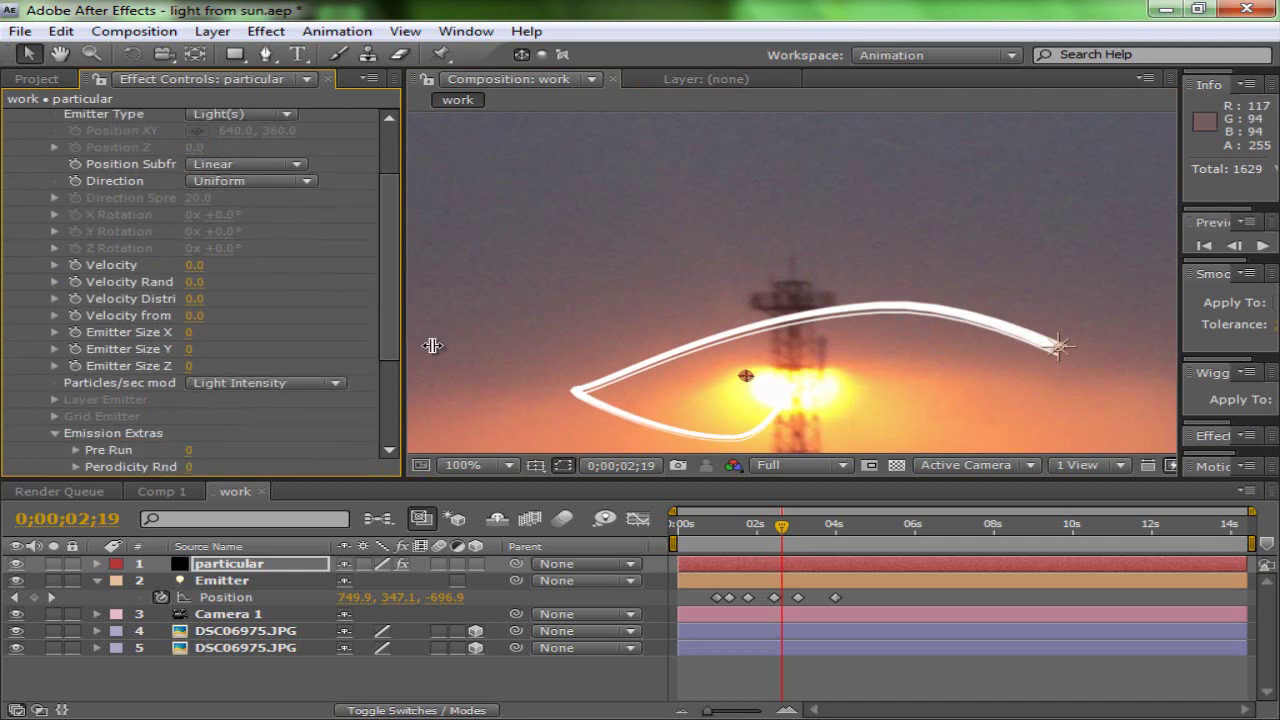
pyautogui.scroll(3, 5, 118)
pyautogui.click(33, 167)
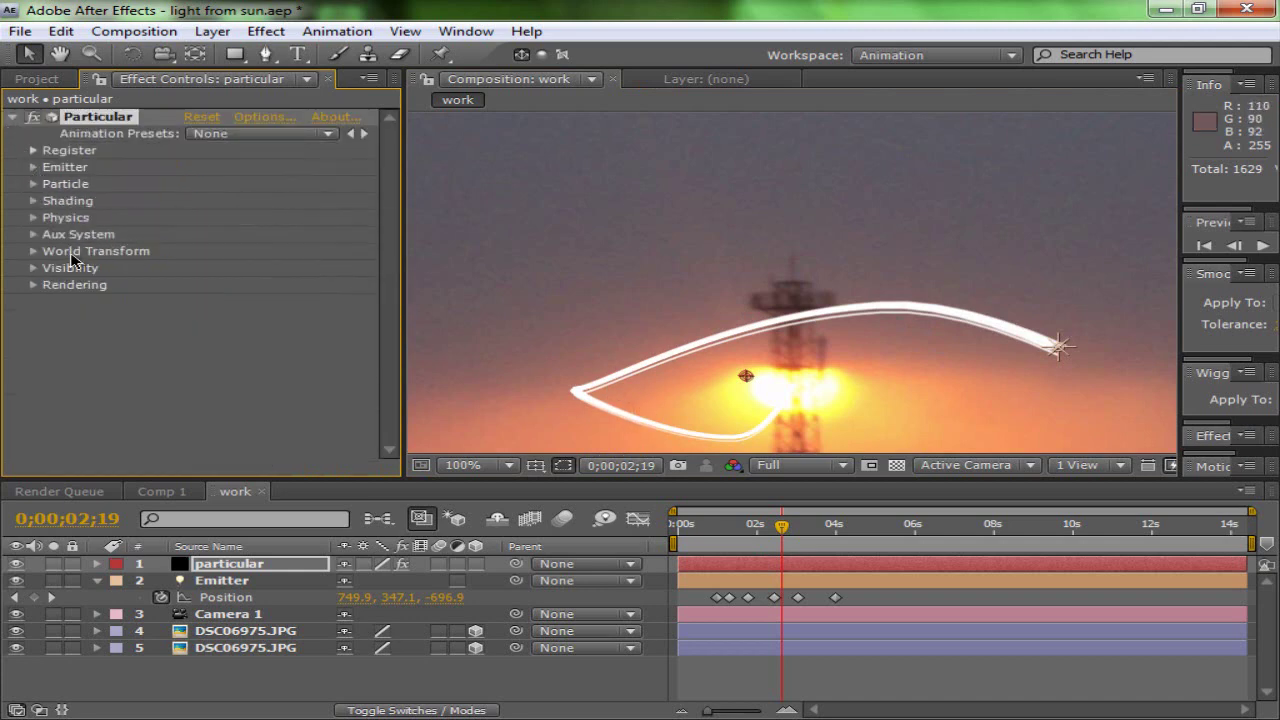
# Step: At 0;00;02;20, set the streak's particle Color to yellow-green C6D923
pyautogui.scroll(-4, 690, 382)
pyautogui.moveTo(750, 522); pyautogui.dragTo(783, 528)
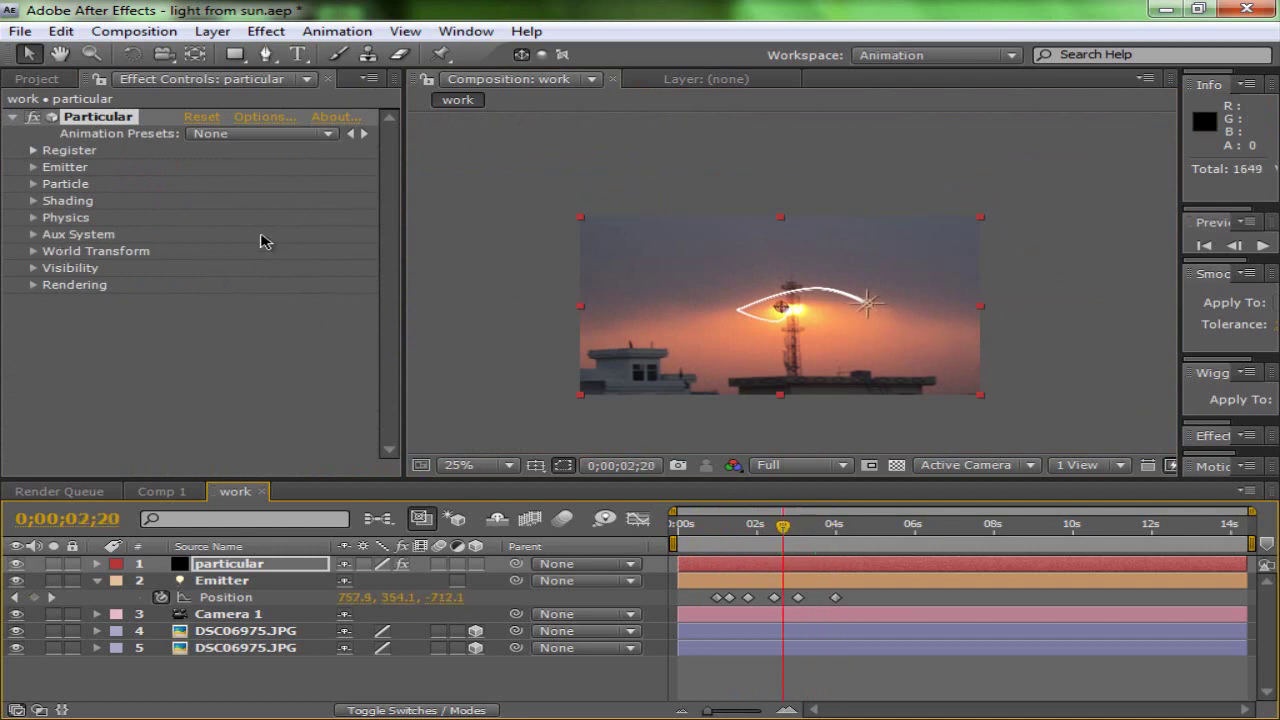
pyautogui.click(33, 186)
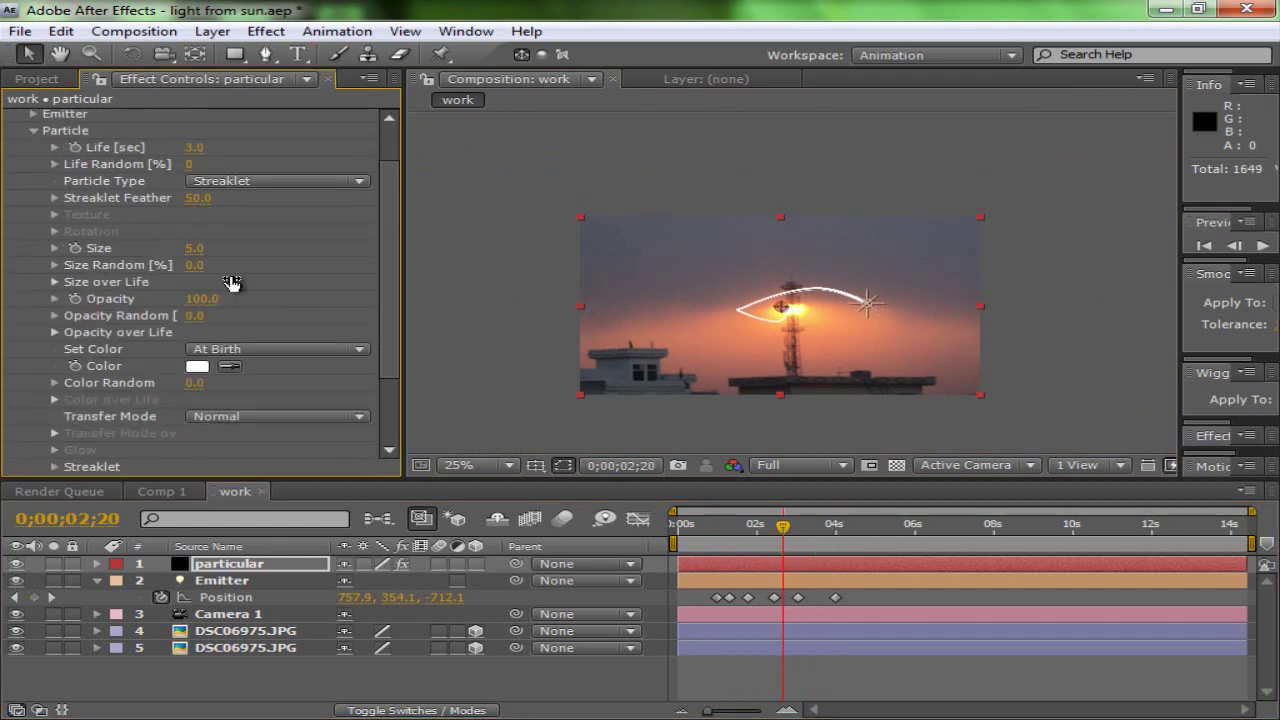
pyautogui.click(197, 366)
pyautogui.moveTo(330, 520); pyautogui.dragTo(352, 507)
pyautogui.click(485, 659)
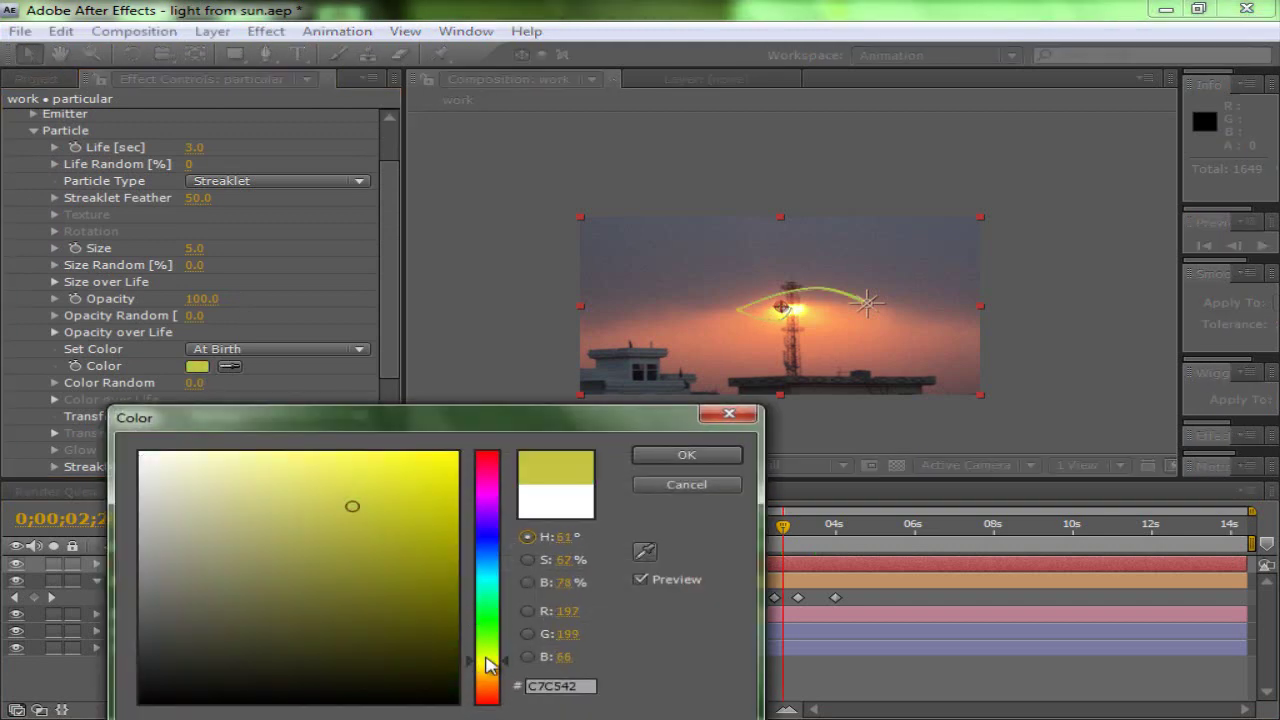
pyautogui.moveTo(409, 499); pyautogui.dragTo(406, 488)
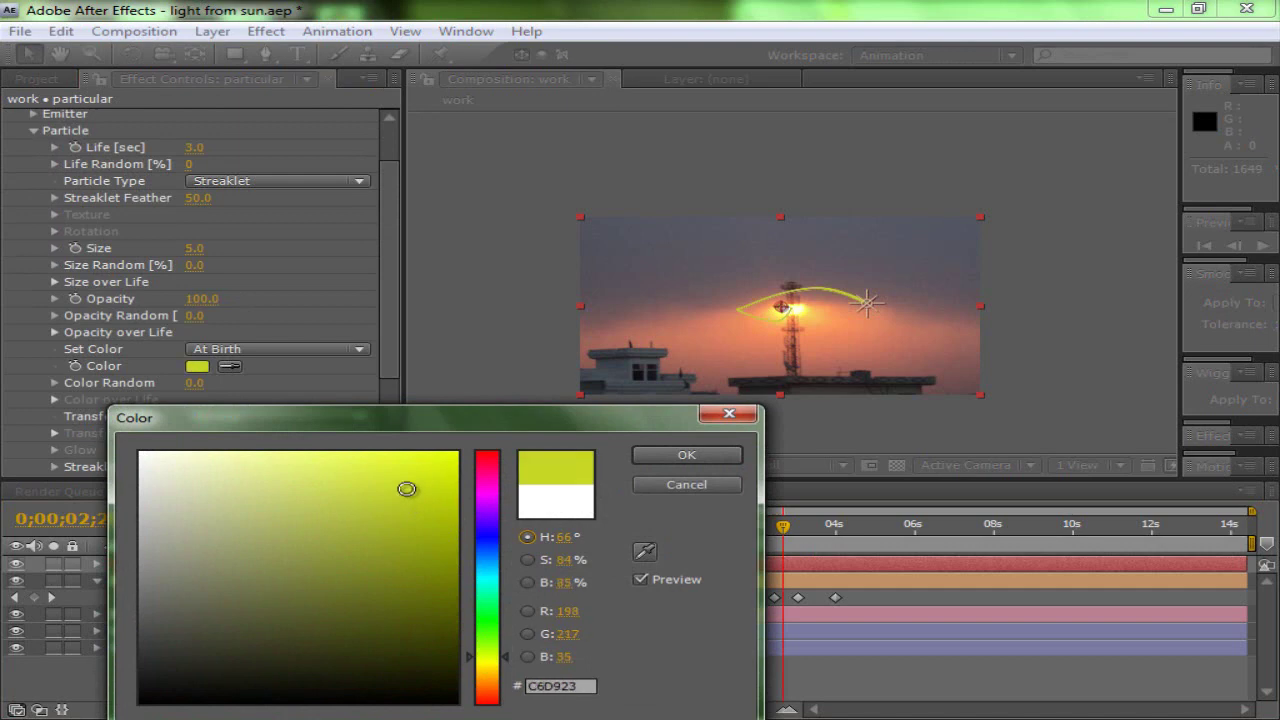
pyautogui.click(669, 462)
# Step: Try the Add transfer mode for the particles, but settle on Screen
pyautogui.click(250, 416)
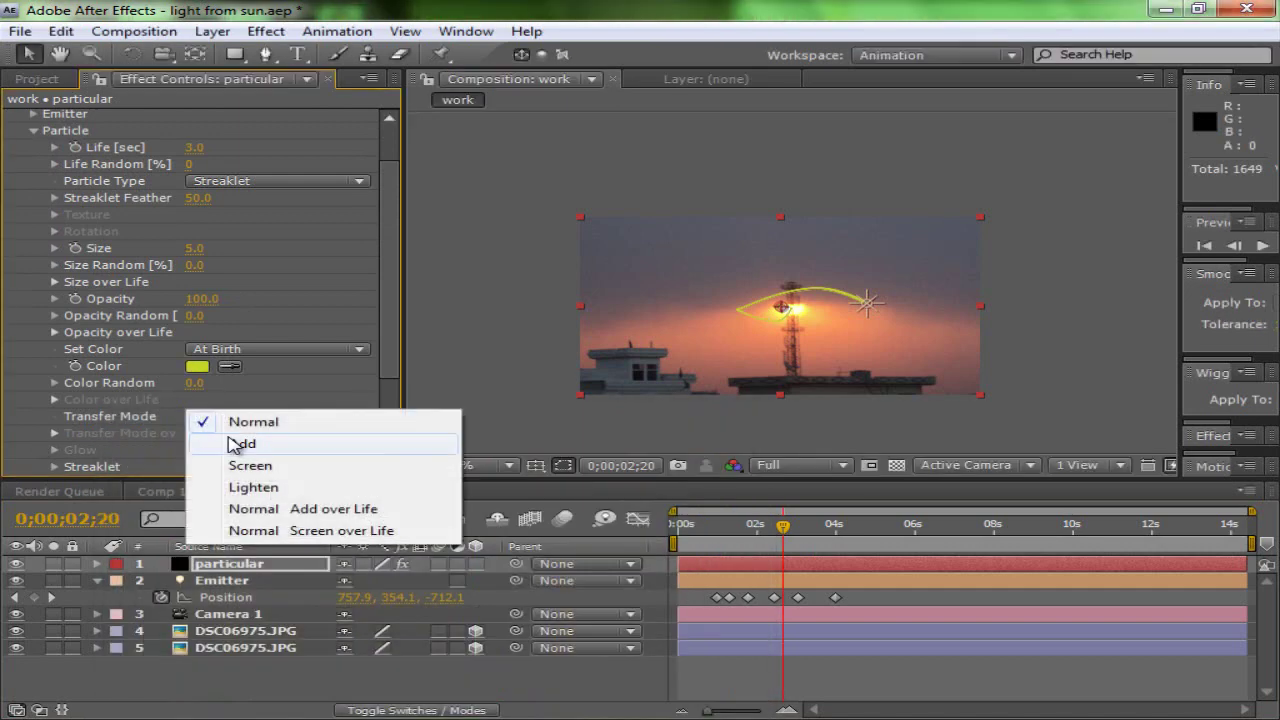
pyautogui.click(295, 445)
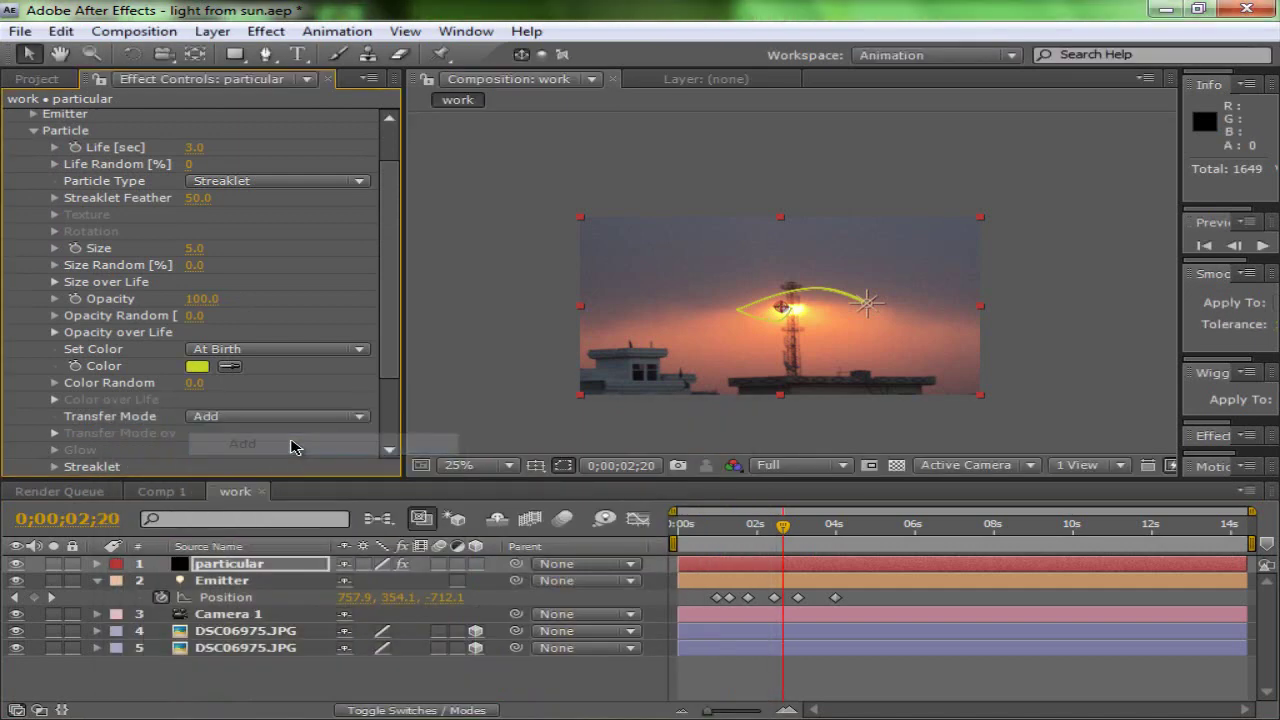
pyautogui.click(222, 418)
pyautogui.click(251, 437)
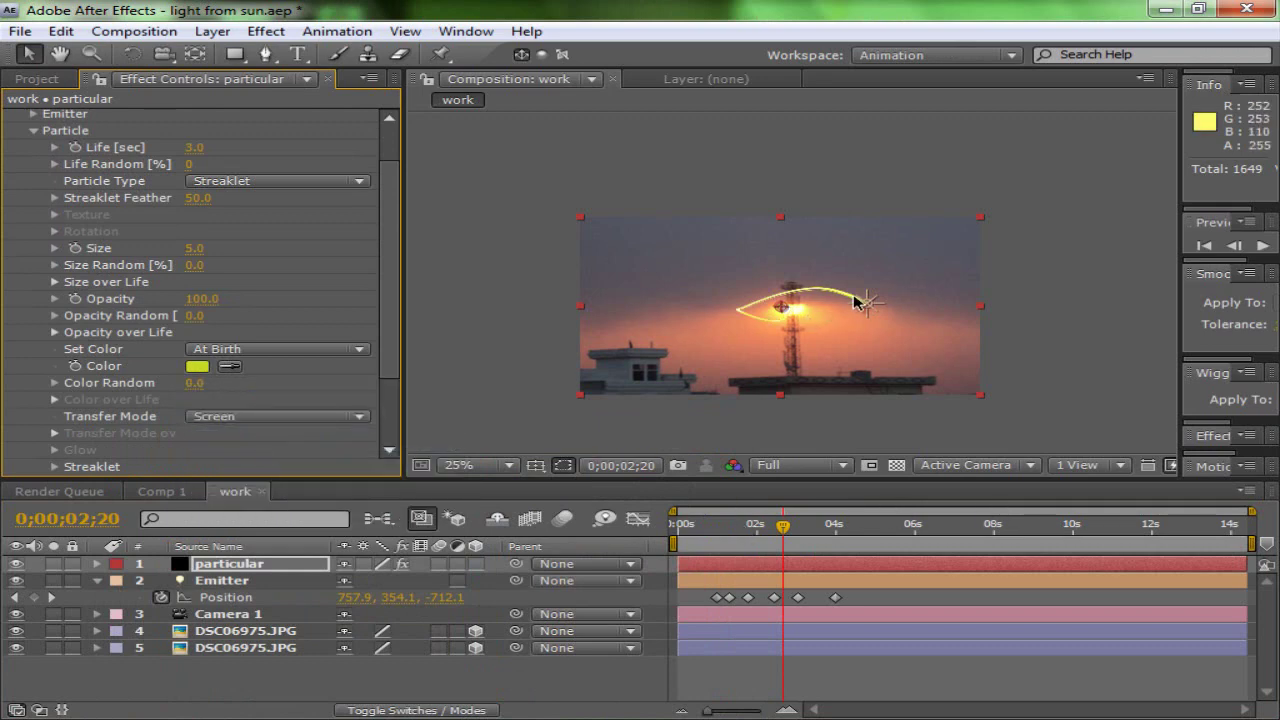
pyautogui.press('.')
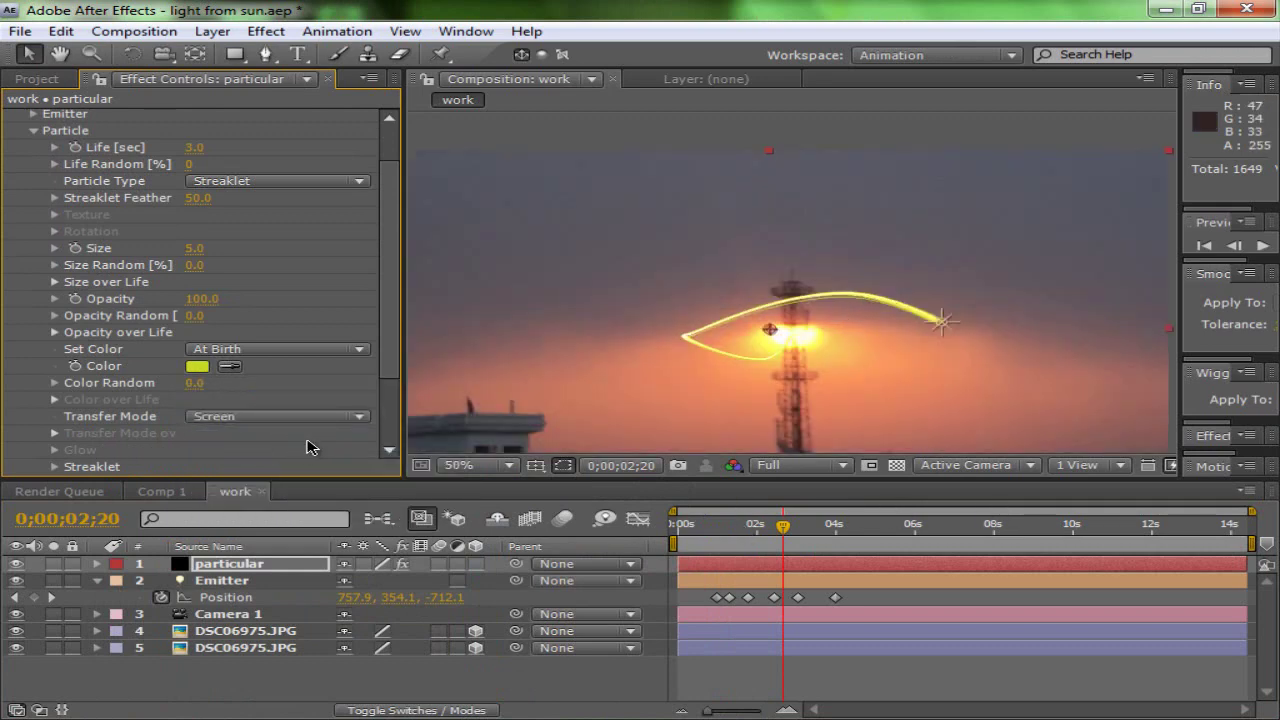
# Step: Try 9 and 5 for the Streaklet's No Streaks value, but settle on 7
pyautogui.scroll(-3, 260, 450)
pyautogui.scroll(5, 243, 451)
pyautogui.scroll(-3, 150, 455)
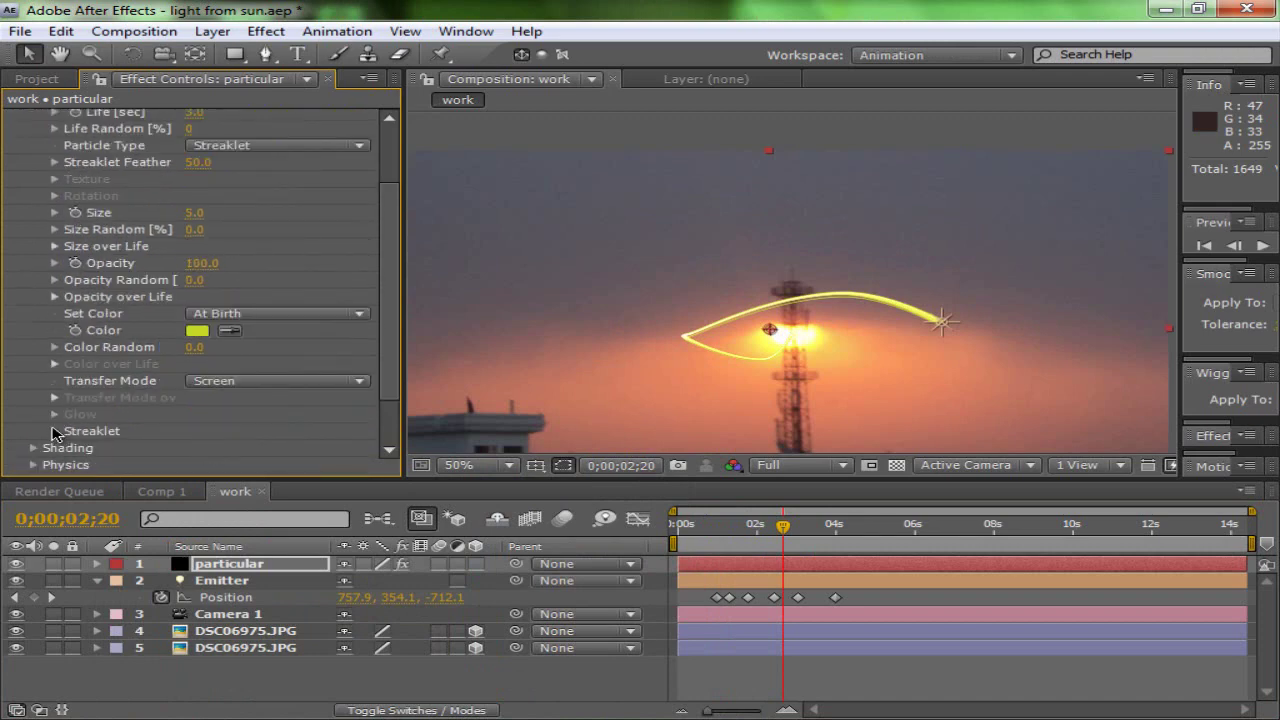
pyautogui.click(55, 431)
pyautogui.press('/')
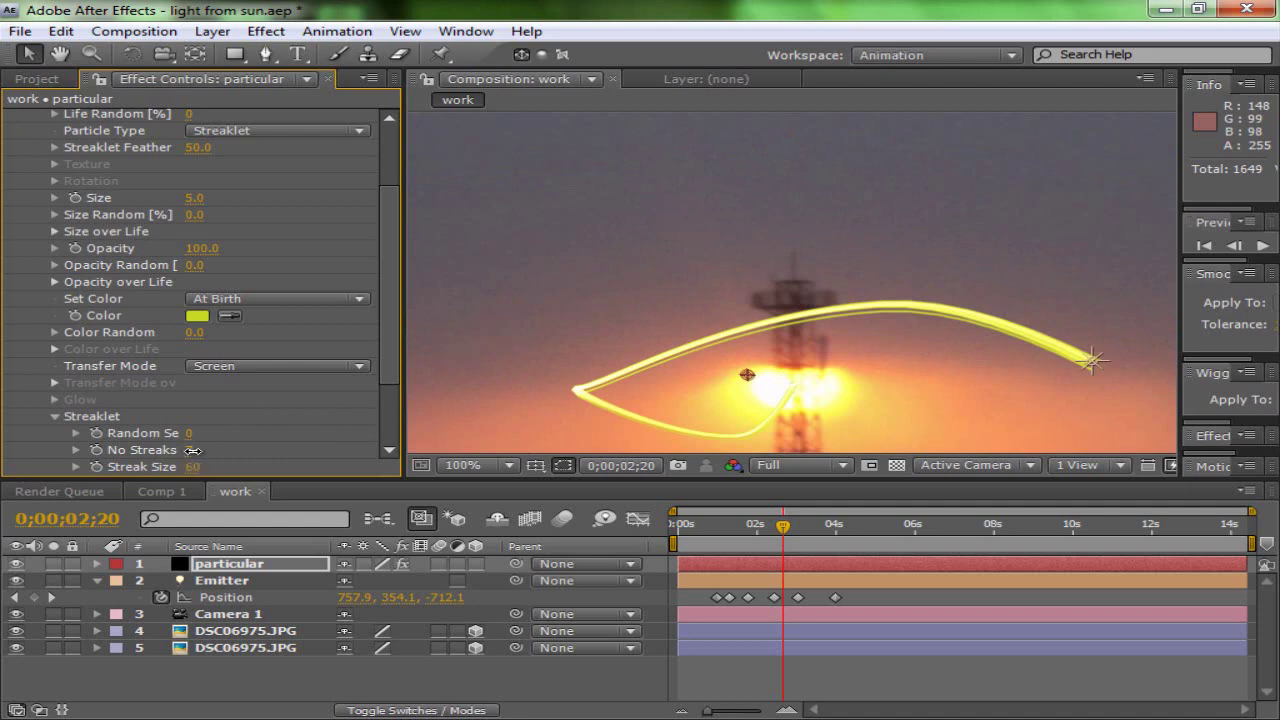
pyautogui.moveTo(193, 450); pyautogui.dragTo(203, 450)
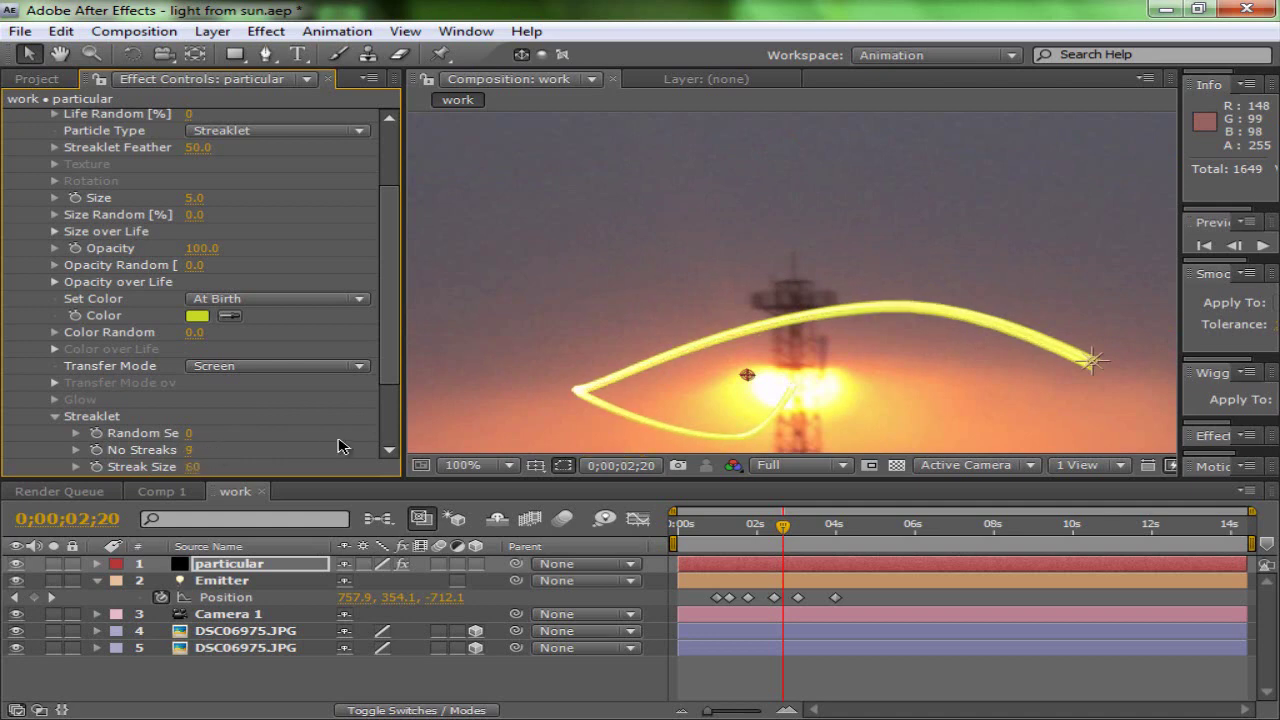
pyautogui.click(189, 451)
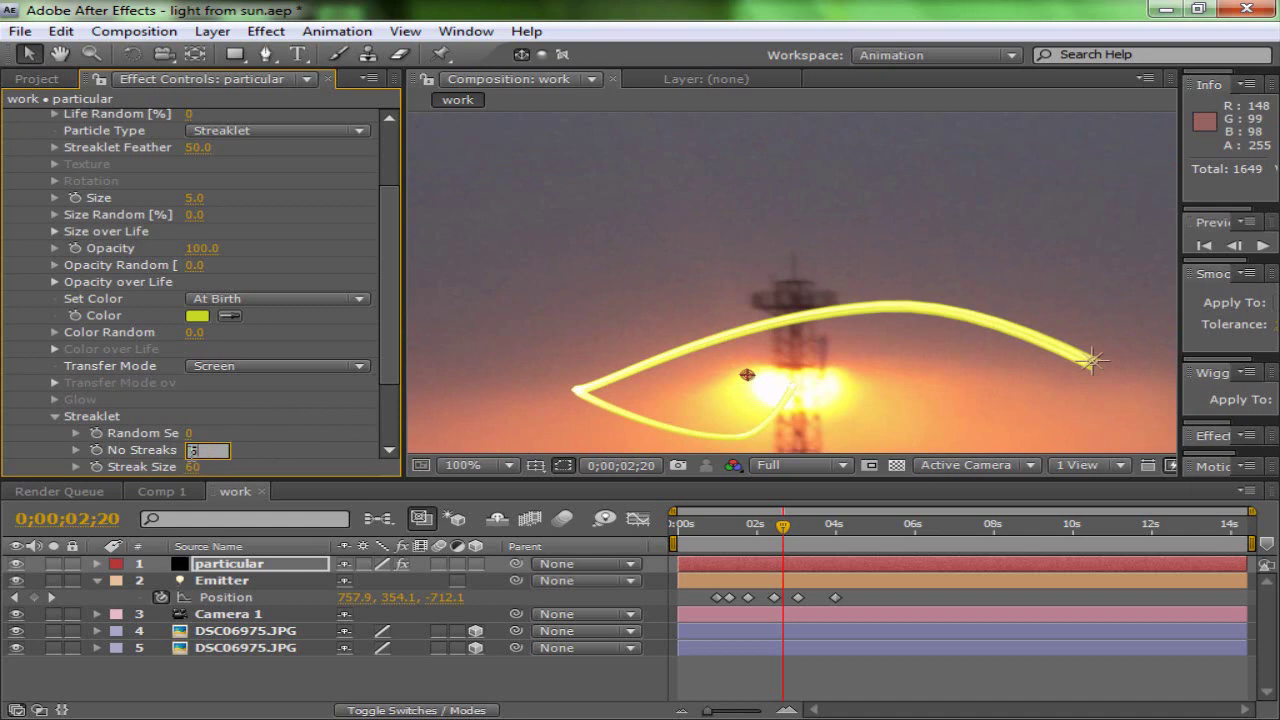
pyautogui.write('5')
pyautogui.press('Return')
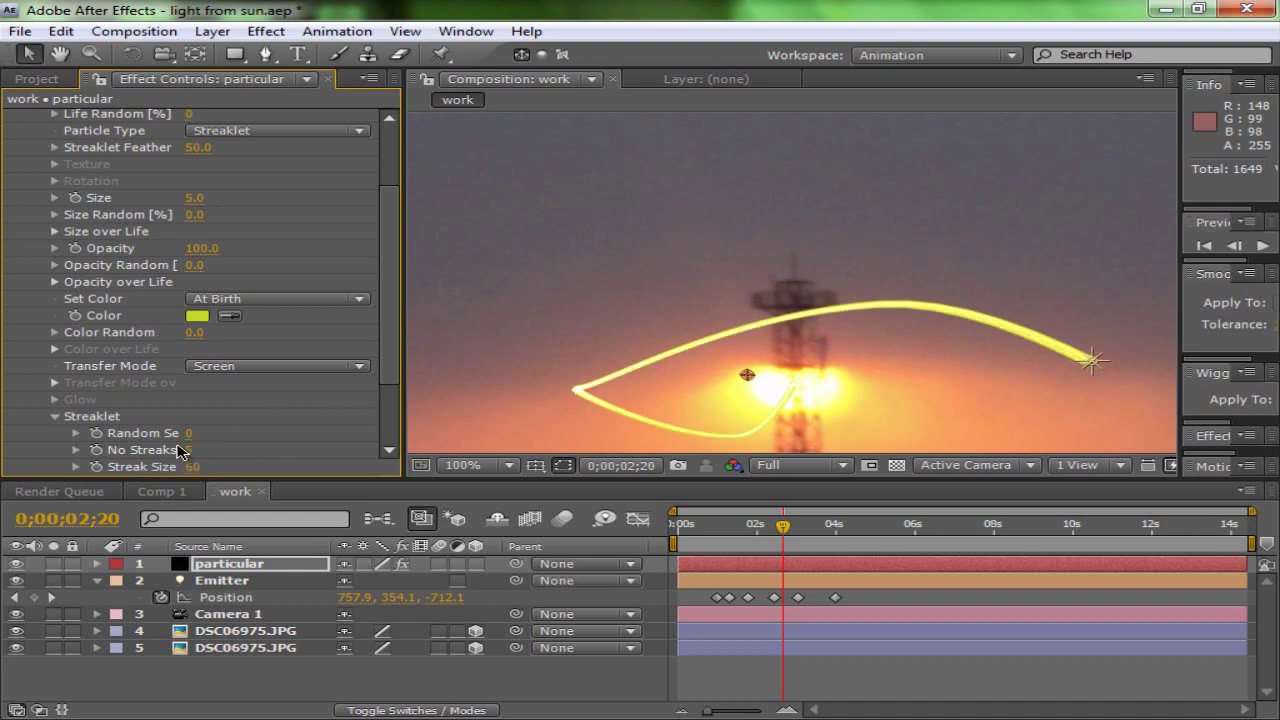
pyautogui.click(190, 450)
pyautogui.press('Return')
# Step: Set the Streaklet's Random Seed to 140, check the streak at 0;00;02;07 and collapse the Particle settings
pyautogui.scroll(-1, 253, 435)
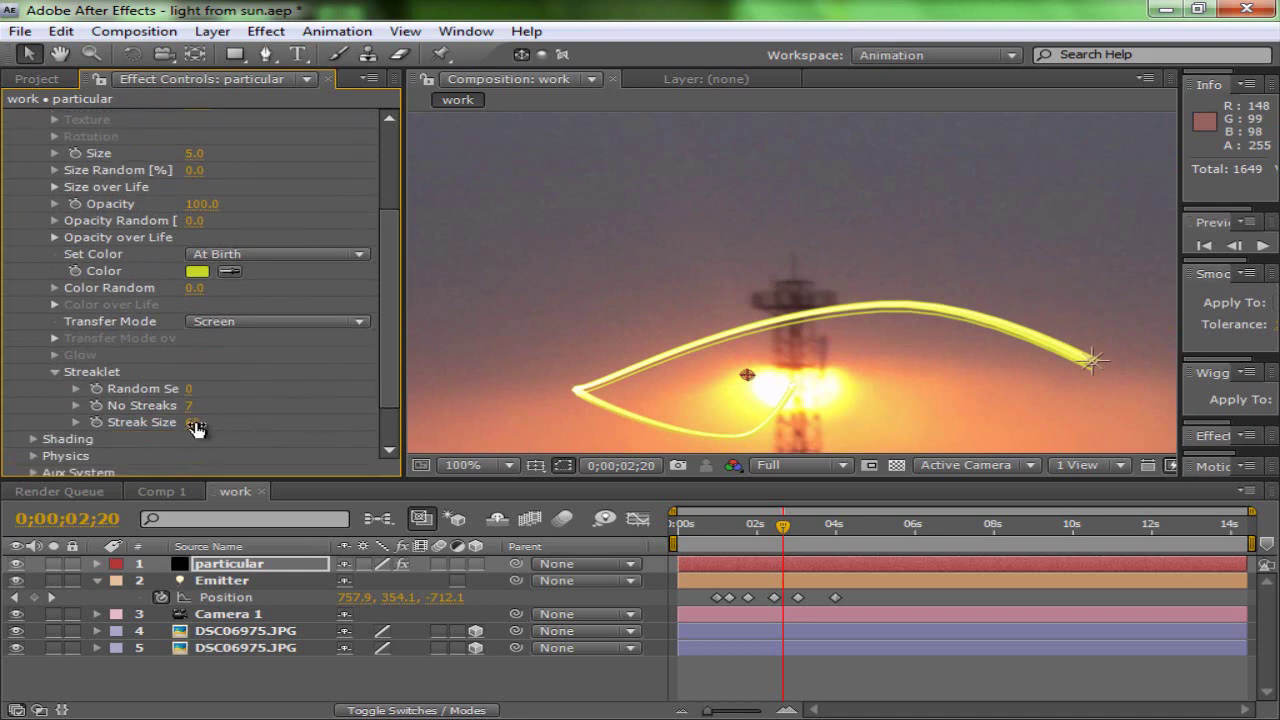
pyautogui.moveTo(196, 388); pyautogui.dragTo(224, 400)
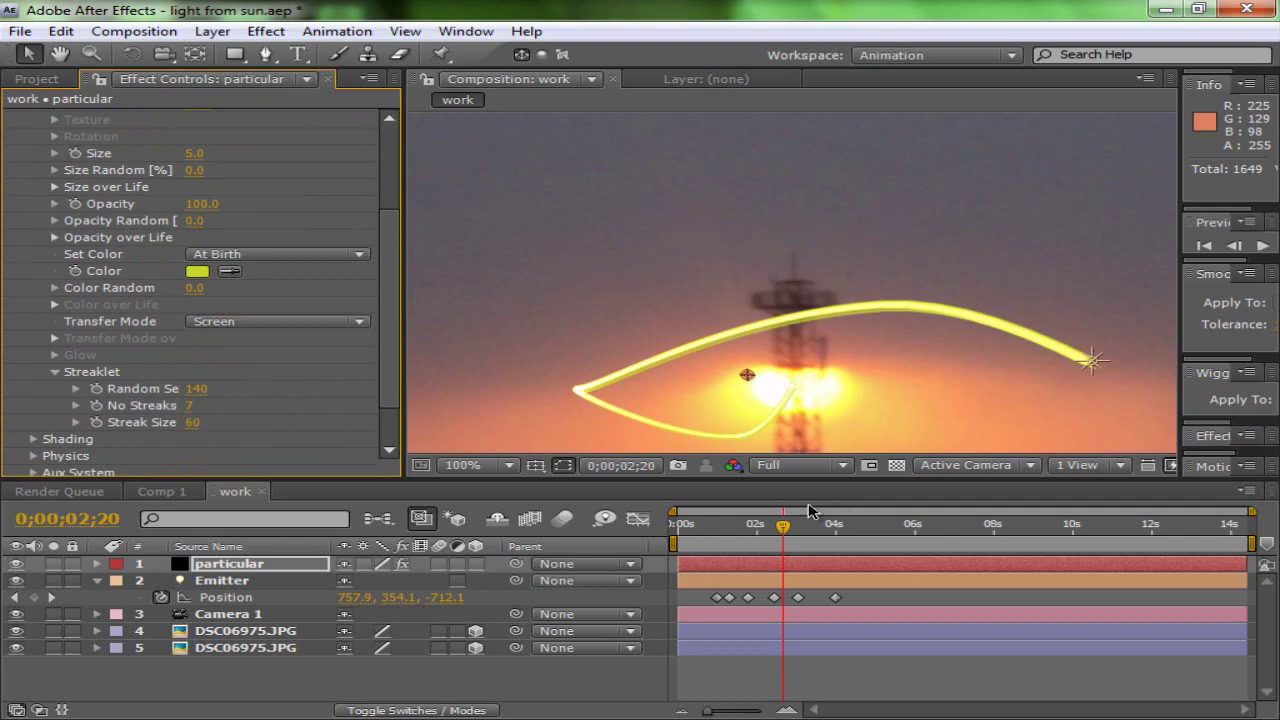
pyautogui.moveTo(784, 527)
pyautogui.mouseDown()
pyautogui.moveTo(824, 527)
pyautogui.moveTo(766, 527)
pyautogui.mouseUp()
pyautogui.scroll(-1, 68, 390)
pyautogui.scroll(5, 60, 380)
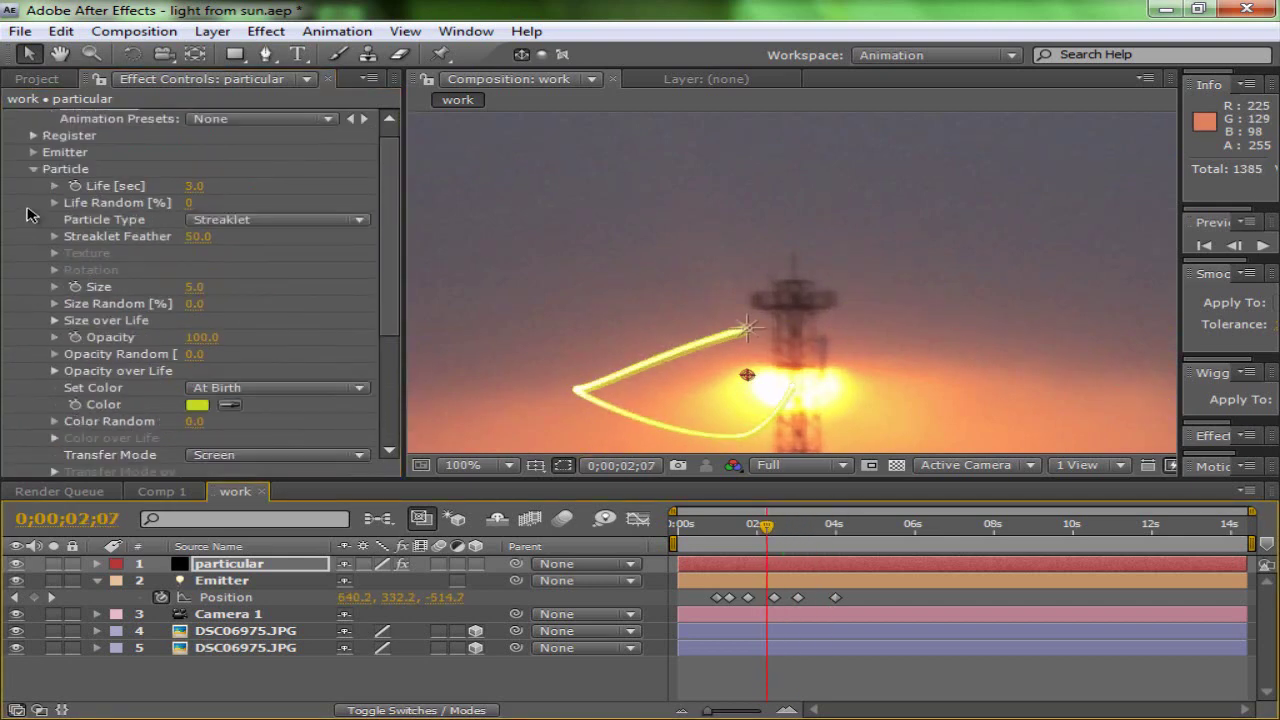
pyautogui.click(34, 170)
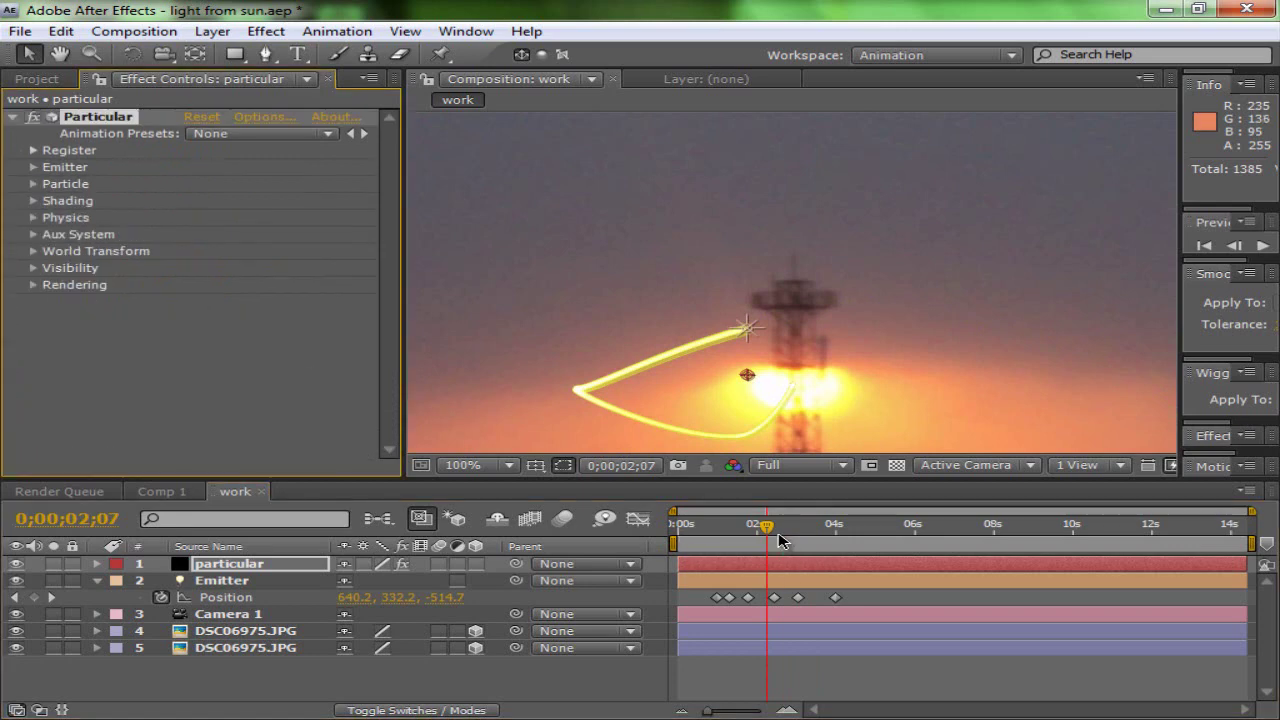
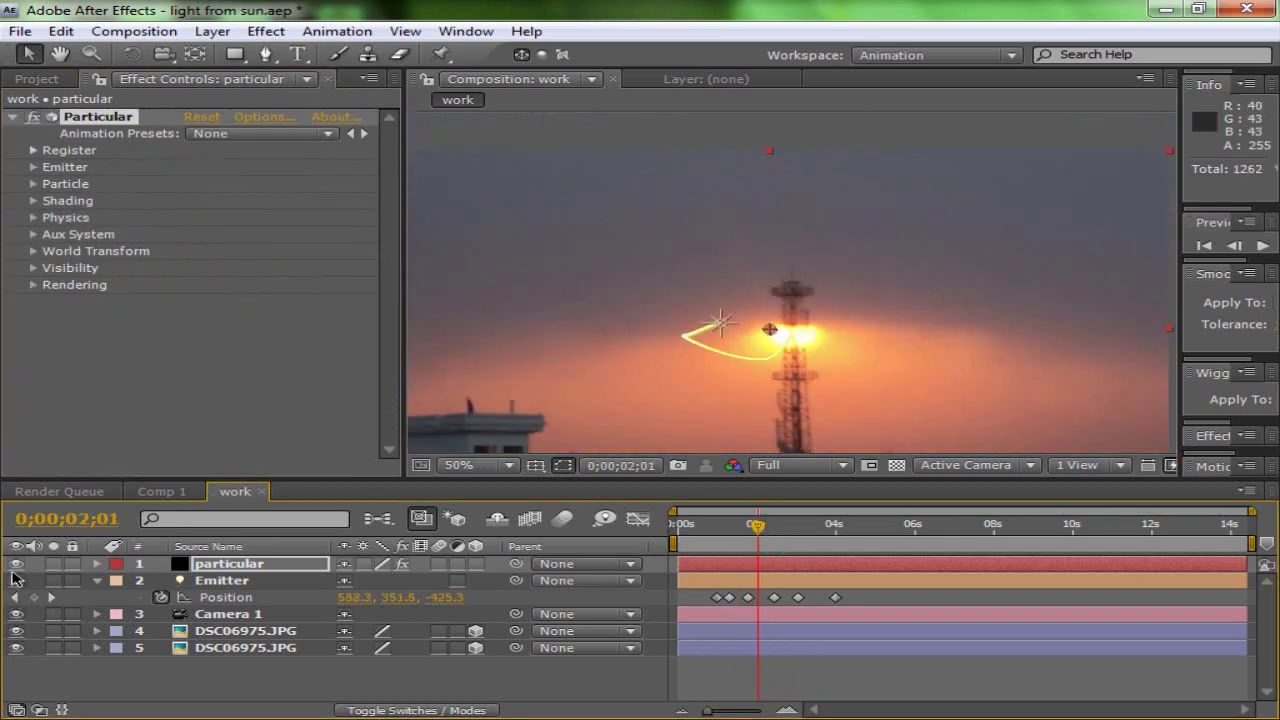
# Step: At 0;00;02;01, hide the particular layer and create a black 1280 x 720 px solid named OF
pyautogui.click(15, 564)
pyautogui.click(298, 692)
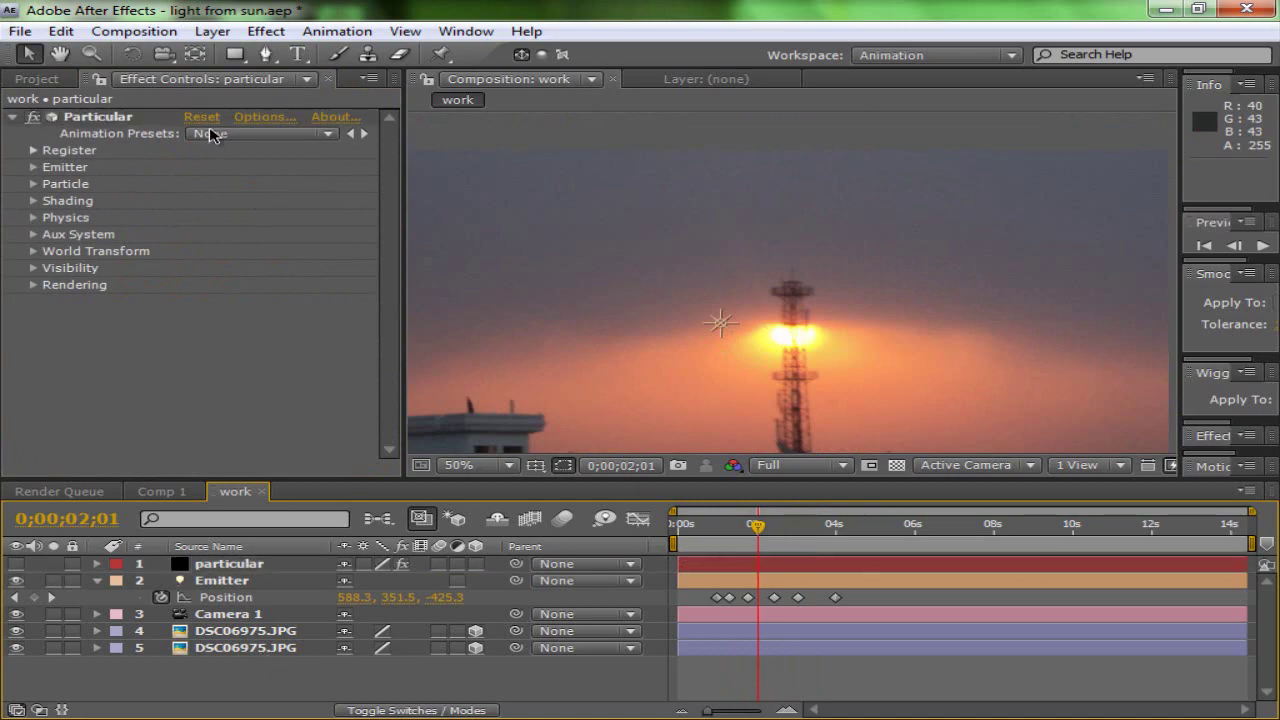
pyautogui.click(203, 35)
pyautogui.moveTo(257, 54)
pyautogui.click(679, 76)
pyautogui.write('OF')
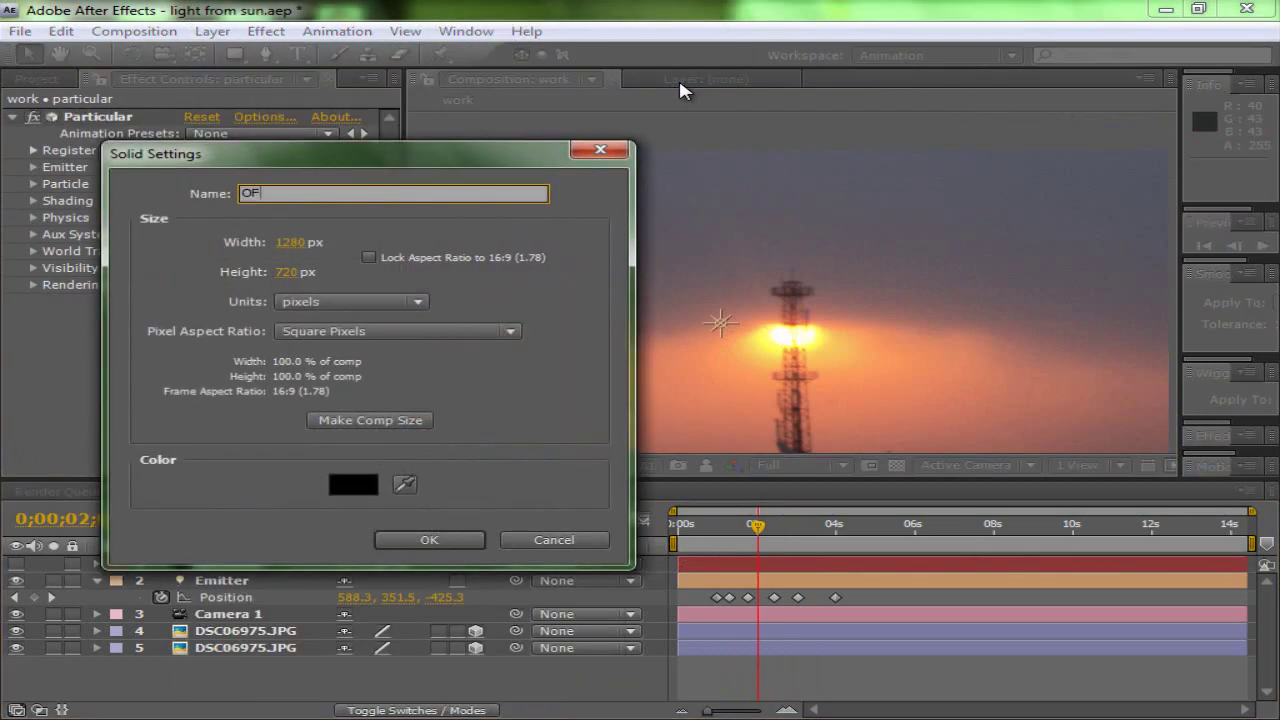
pyautogui.press('Return')
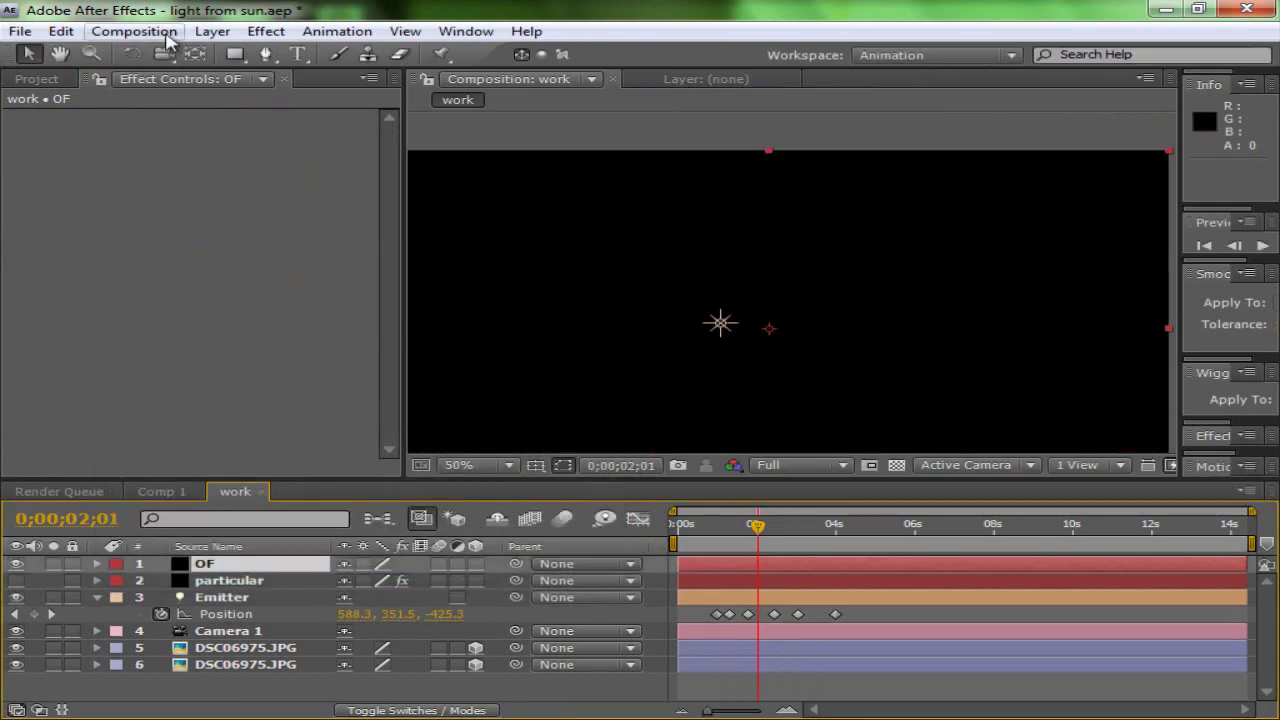
# Step: Apply the Video Copilot Optical Flares effect to the OF solid
pyautogui.click(266, 31)
pyautogui.press('Escape')
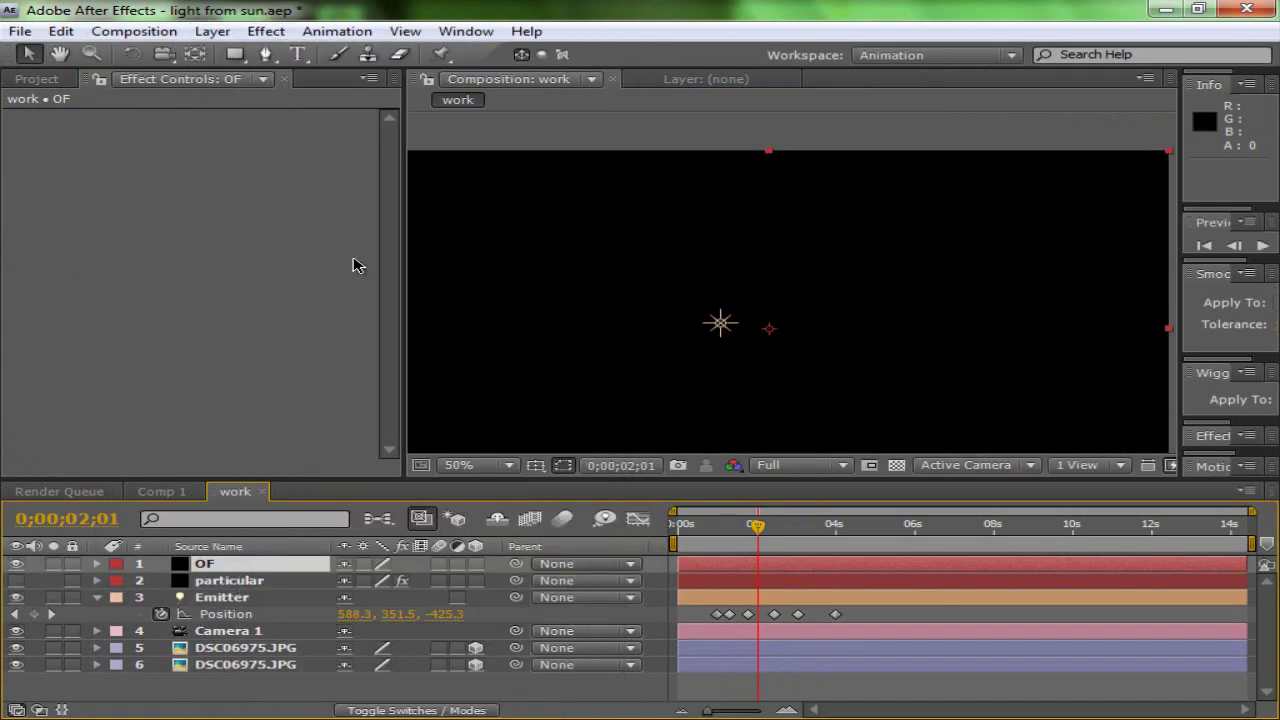
pyautogui.click(262, 31)
pyautogui.moveTo(390, 651)
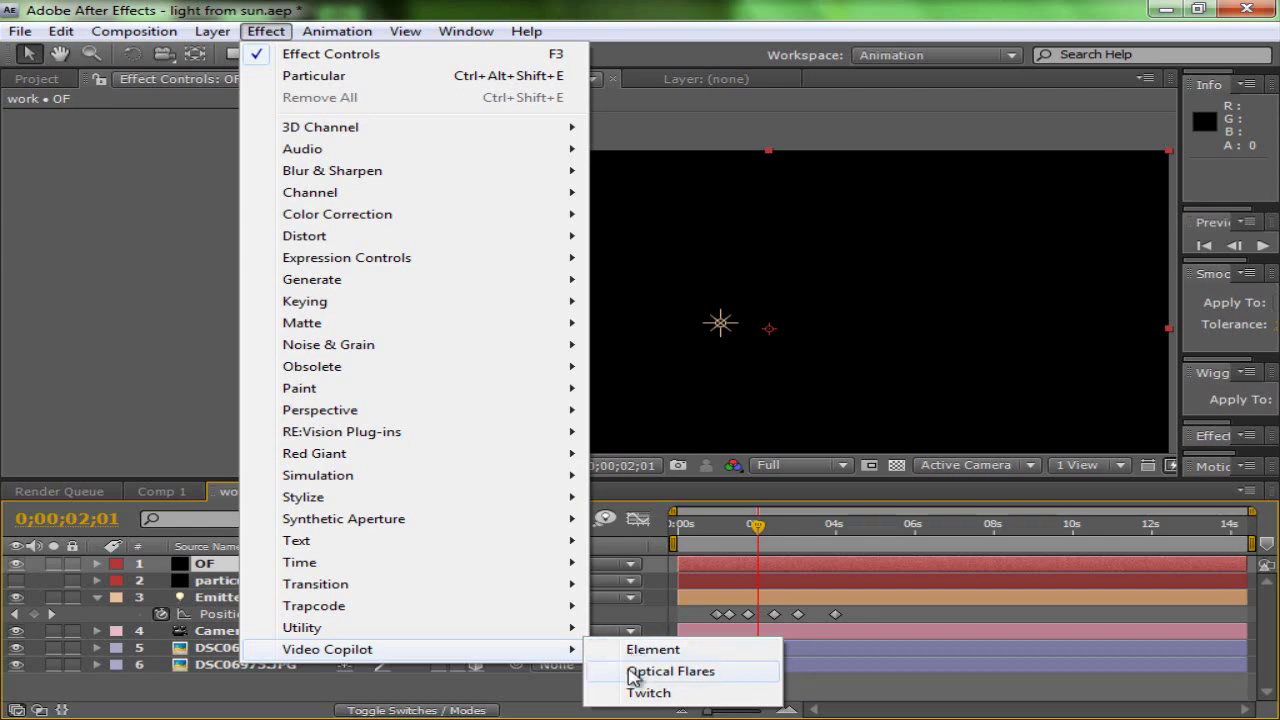
pyautogui.click(670, 671)
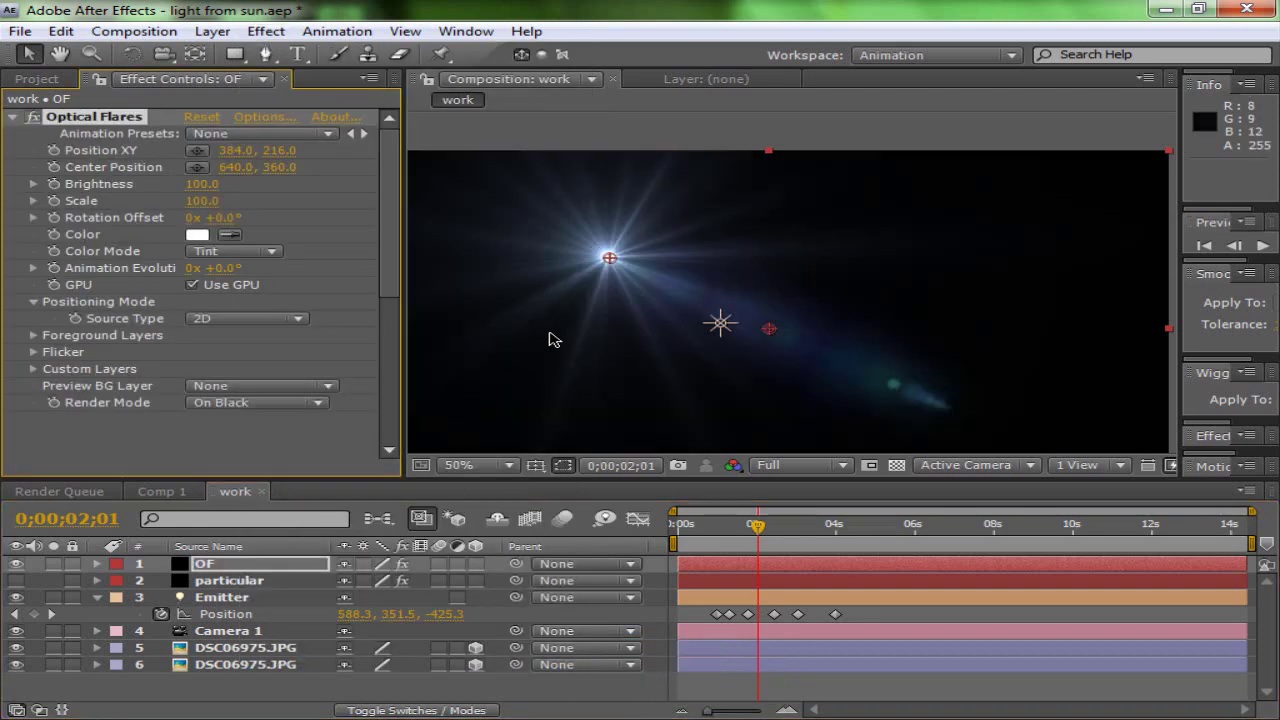
# Step: Set the flare's Render Mode to On Transparent and place its source over the sun at about 676, 364
pyautogui.click(262, 402)
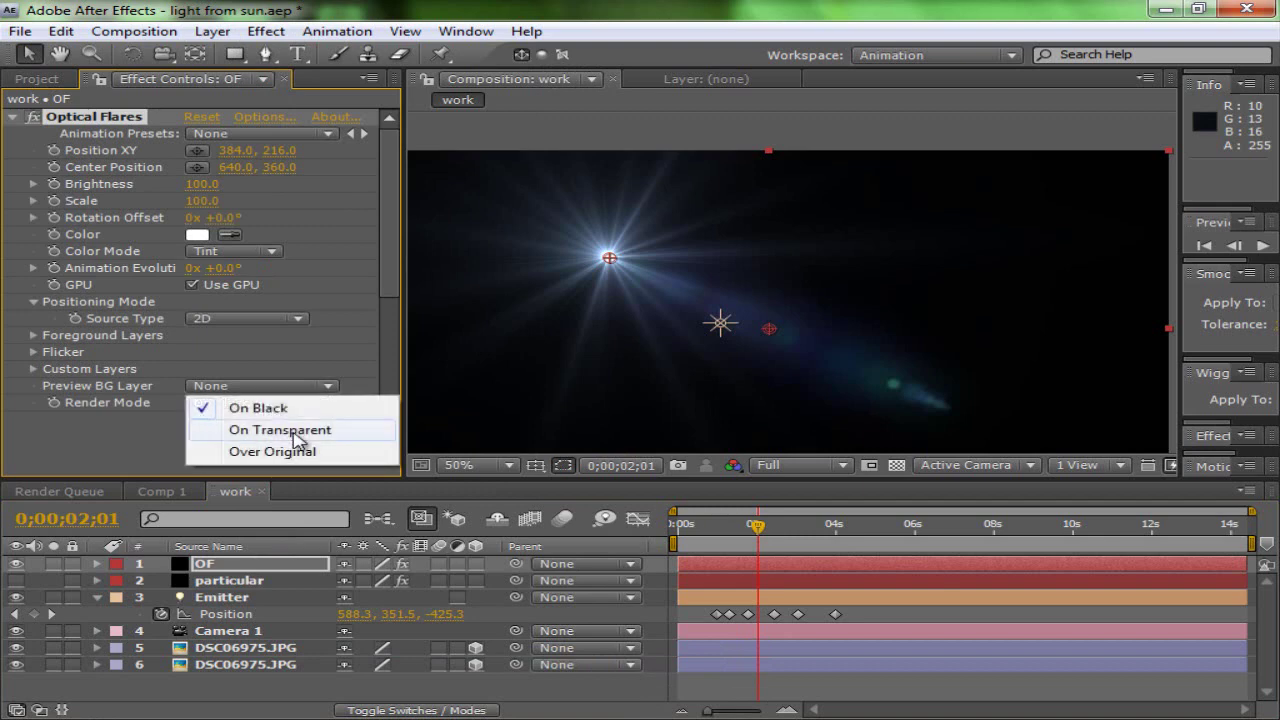
pyautogui.click(295, 433)
pyautogui.moveTo(634, 262); pyautogui.dragTo(776, 335)
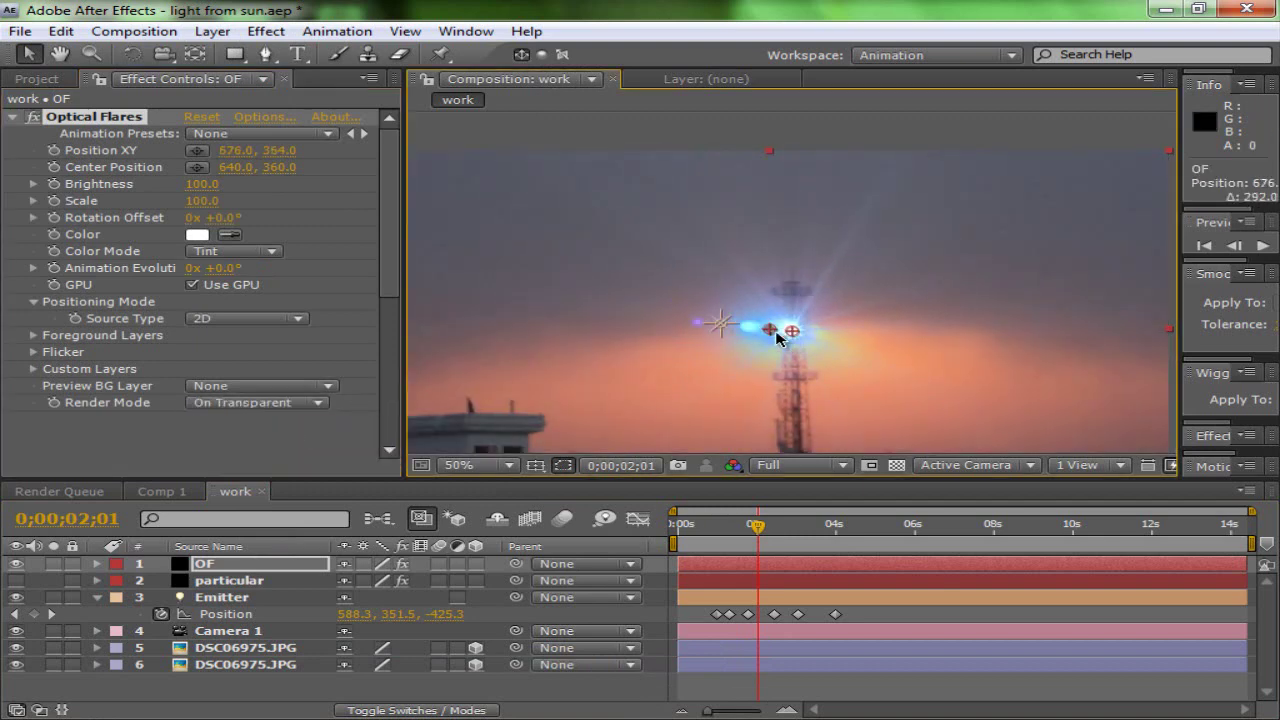
# Step: Switch off the Optical Flares effect on OF and add a Point light named ALight 1
pyautogui.click(33, 117)
pyautogui.click(14, 118)
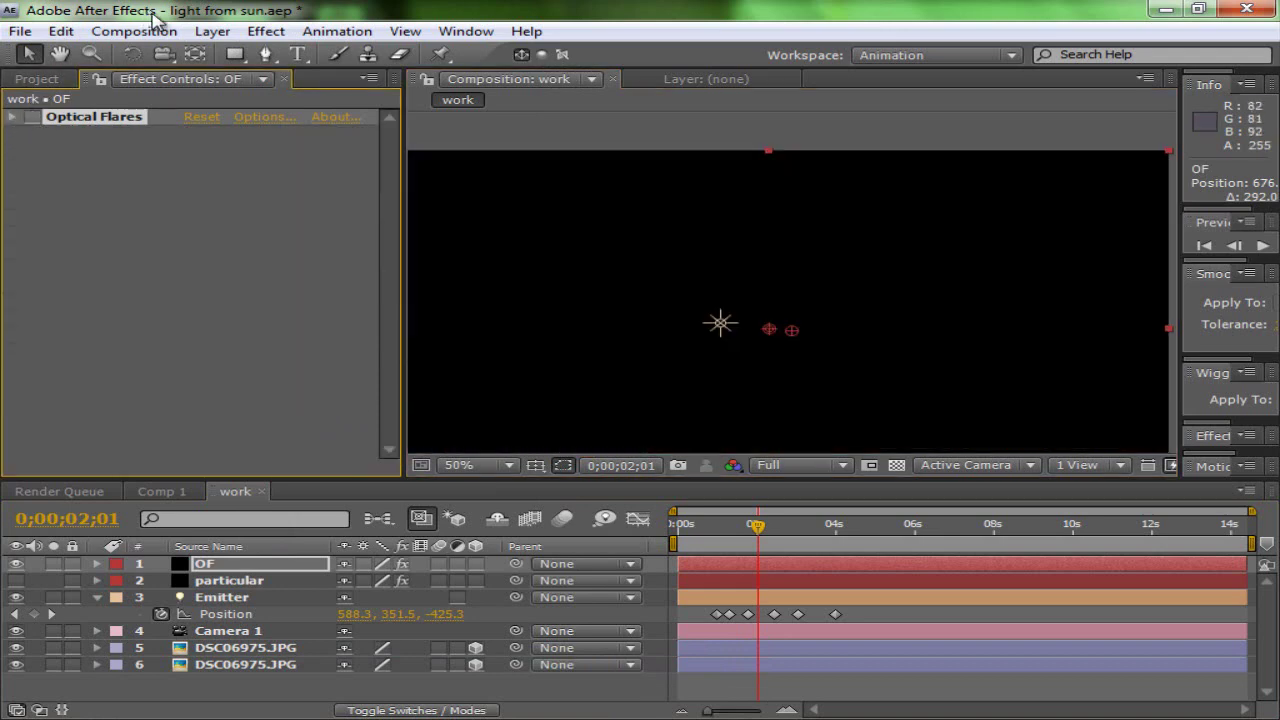
pyautogui.click(212, 31)
pyautogui.moveTo(245, 54)
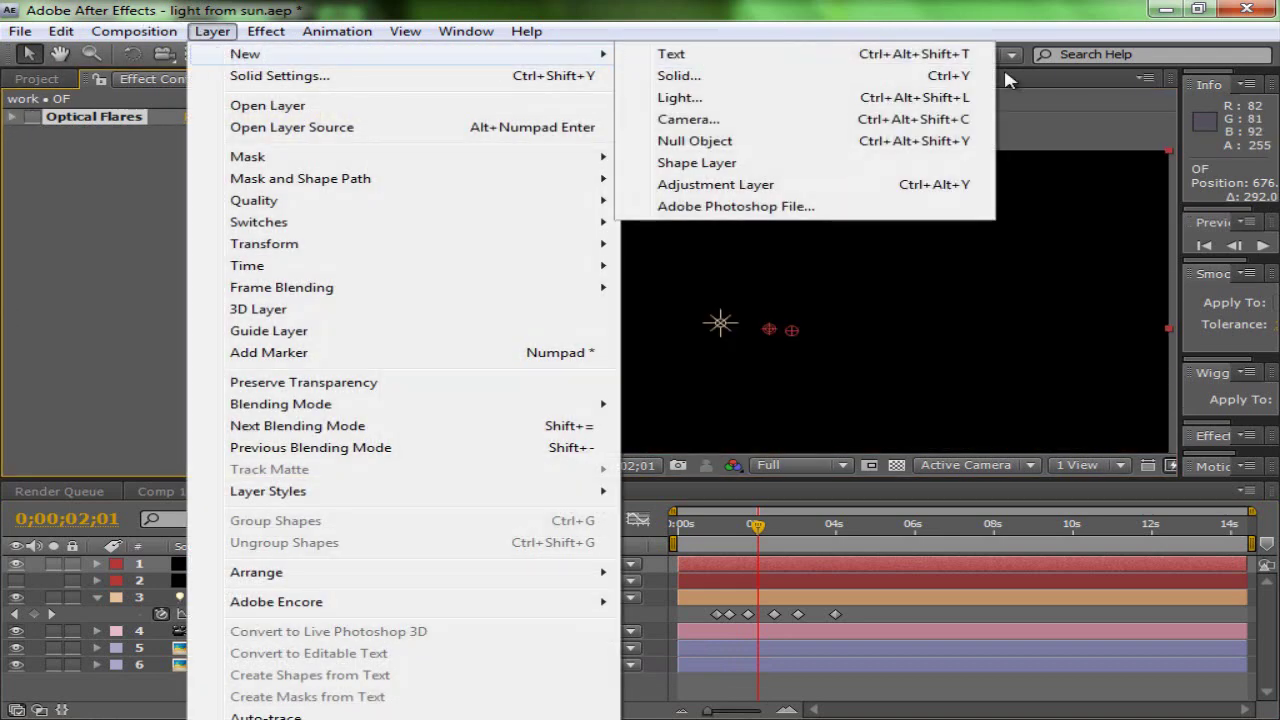
pyautogui.click(700, 98)
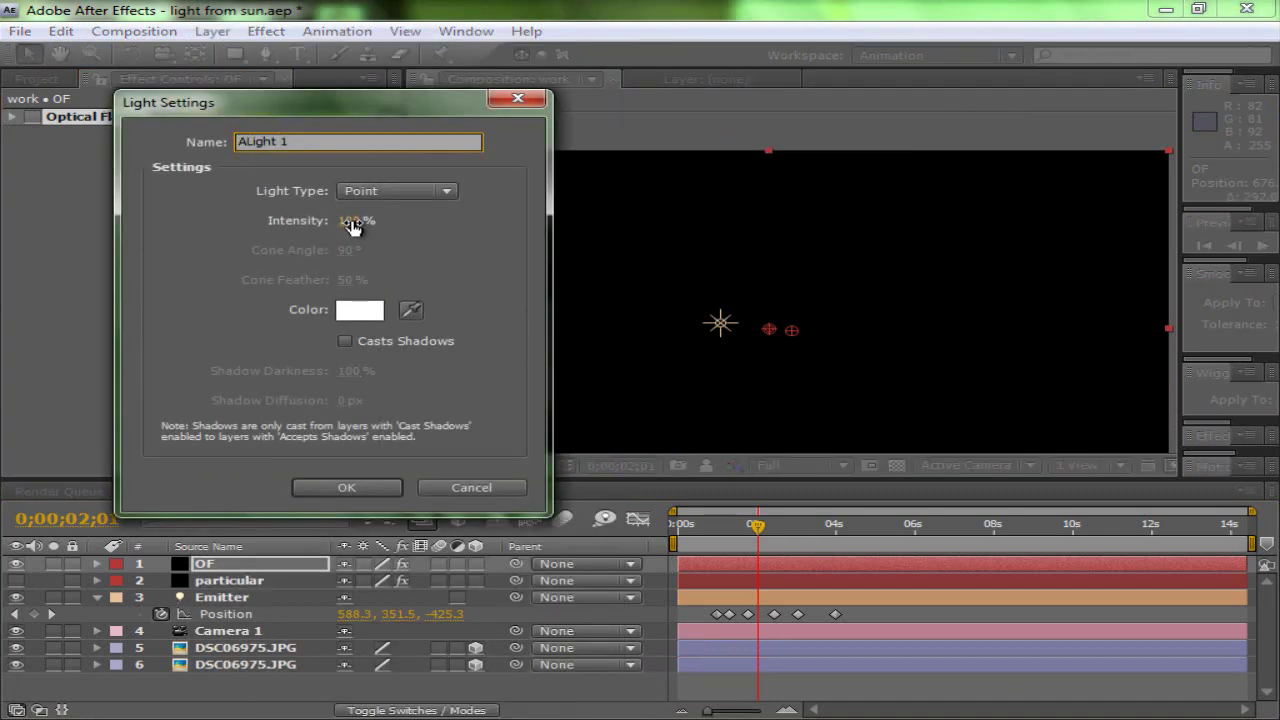
pyautogui.press('Return')
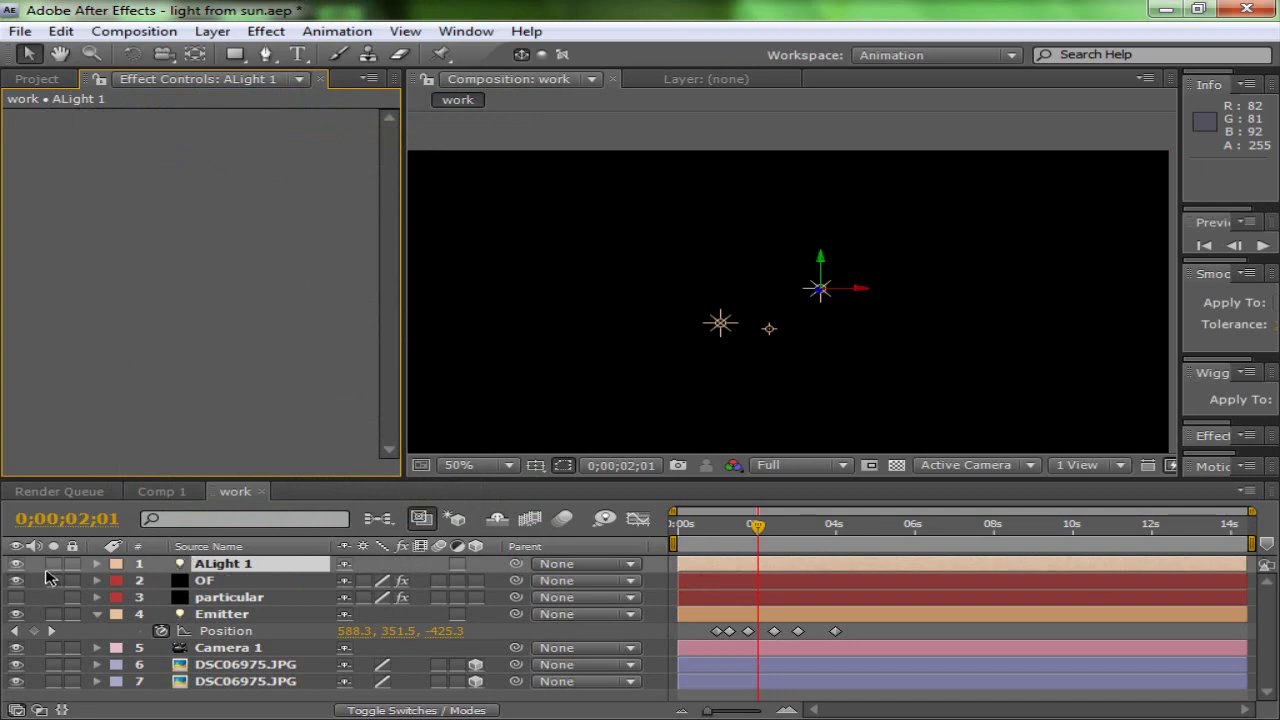
# Step: Hide the OF layer and move ALight 1 onto the sun, at X about 661
pyautogui.click(16, 581)
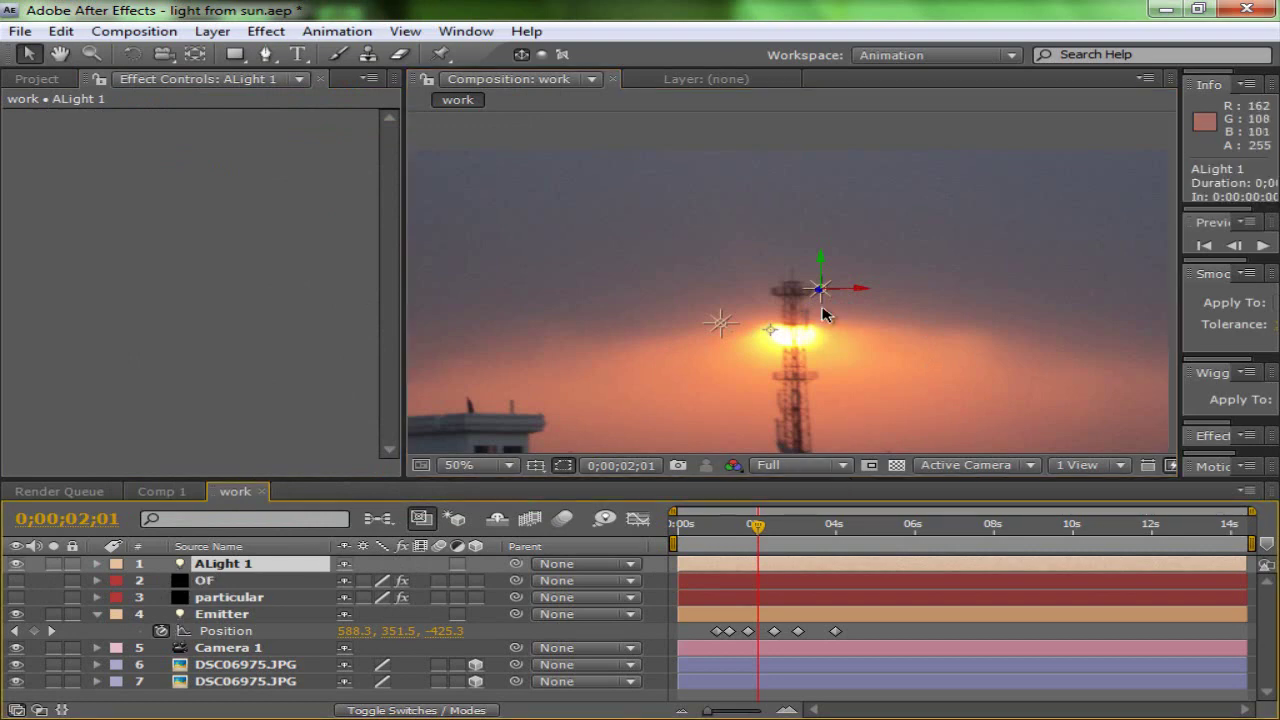
pyautogui.moveTo(822, 313); pyautogui.dragTo(790, 350)
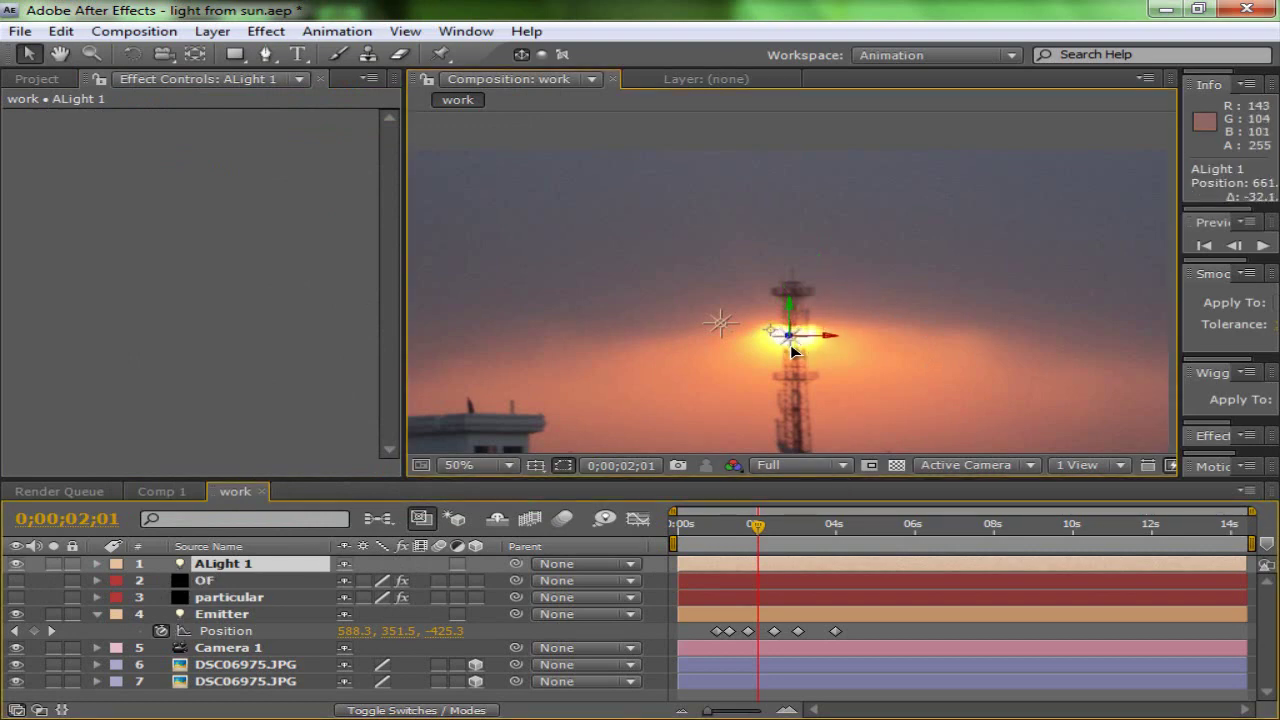
# Step: Solo ALight 1 and, in the Top view, move it back in depth onto the plane of the photo layers
pyautogui.click(1005, 467)
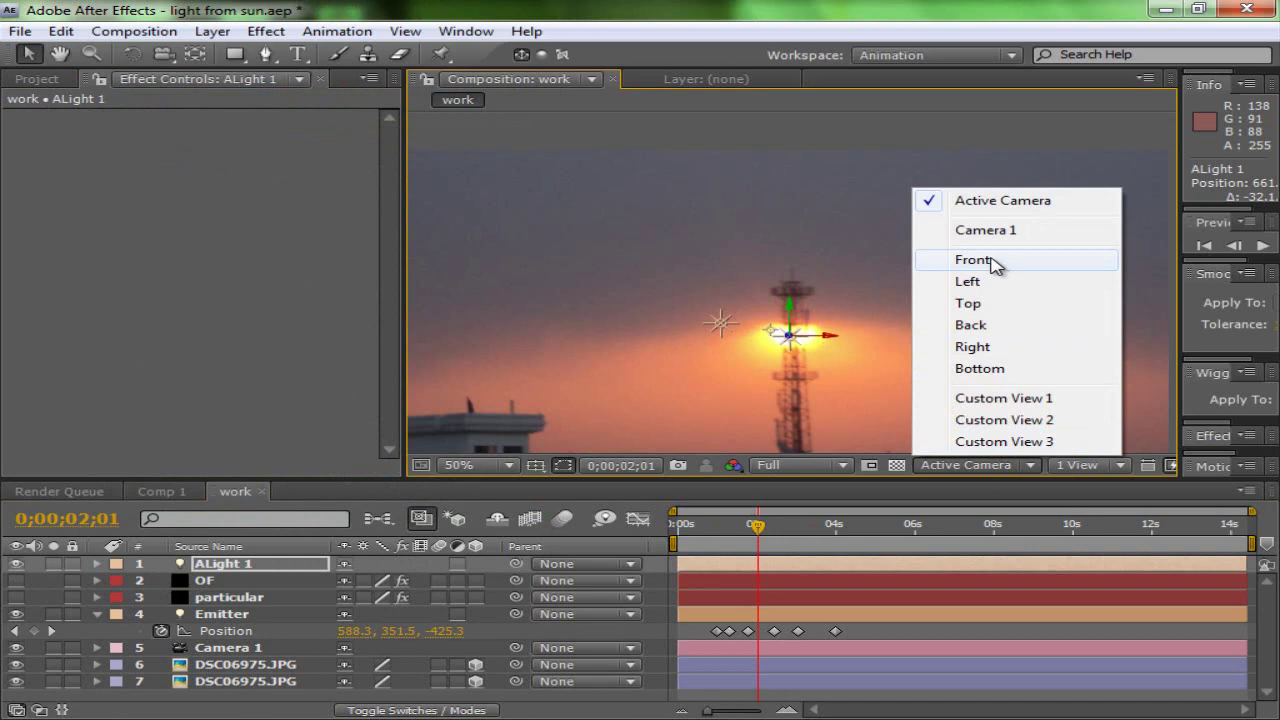
pyautogui.click(967, 303)
pyautogui.press(',')
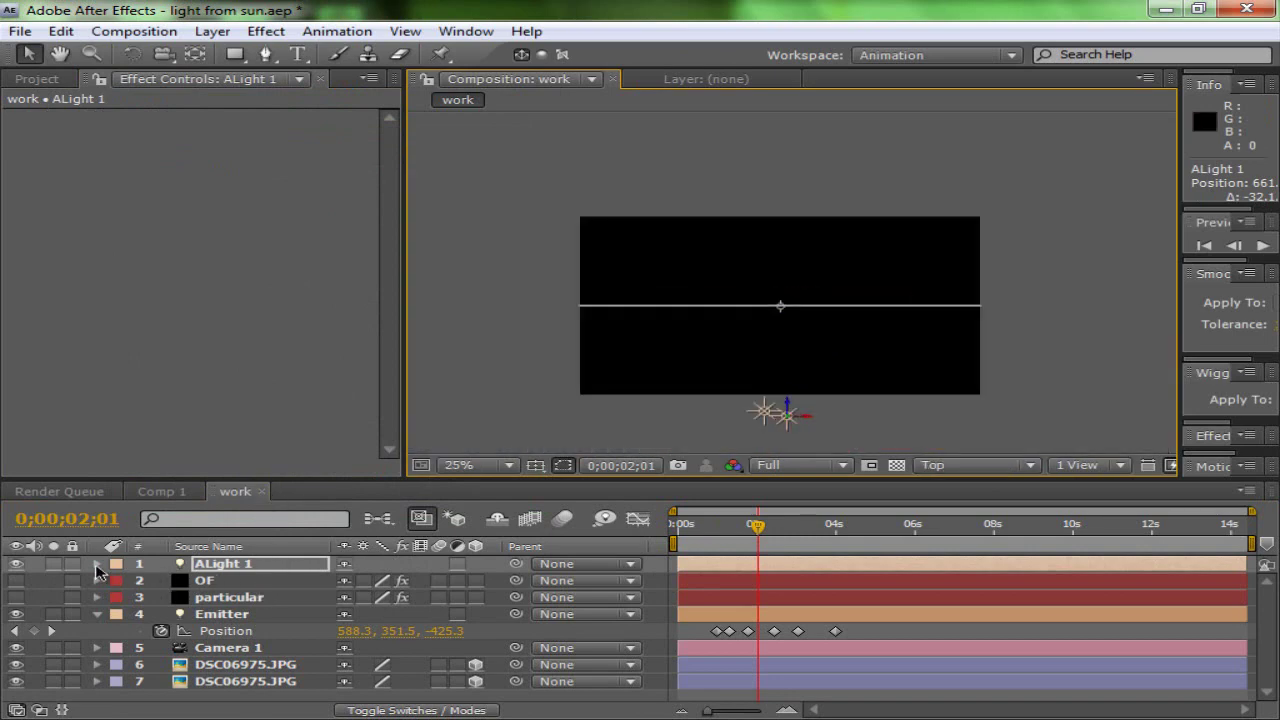
pyautogui.click(54, 564)
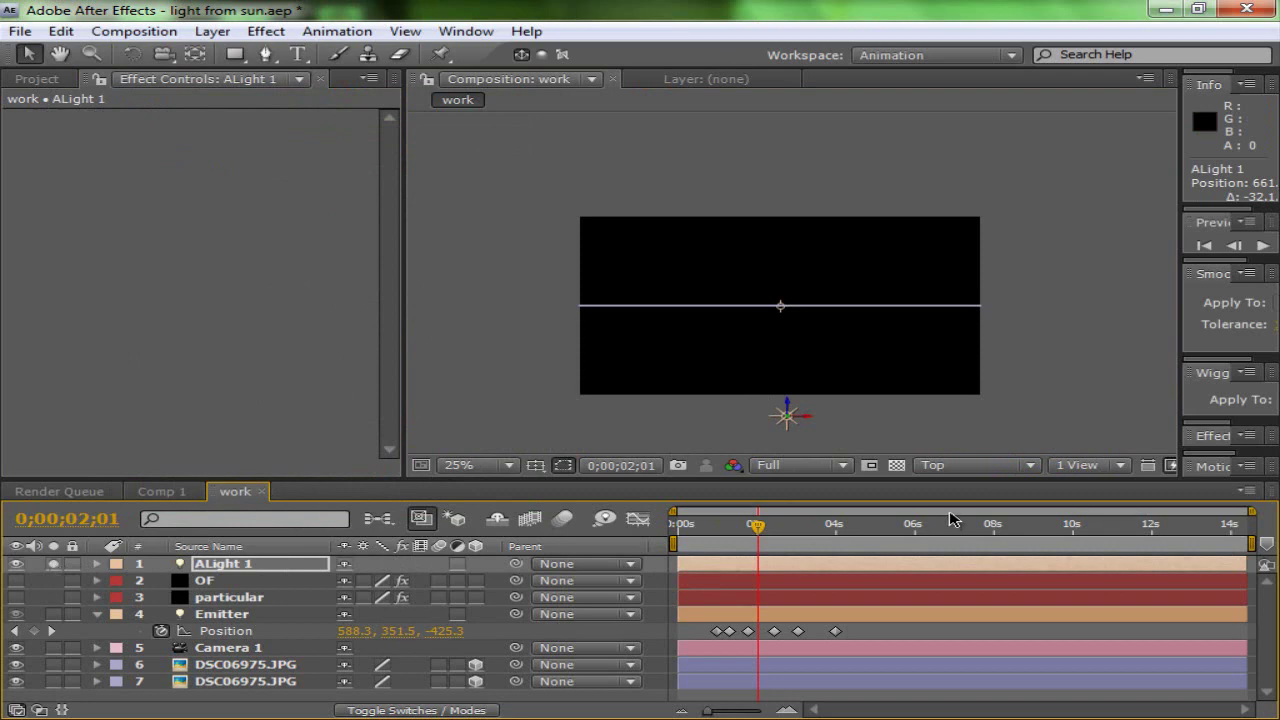
pyautogui.moveTo(785, 408); pyautogui.dragTo(778, 301)
# Step: Return to the Active Camera view and realign ALight 1 over the sun, at X about 685
pyautogui.click(1116, 468)
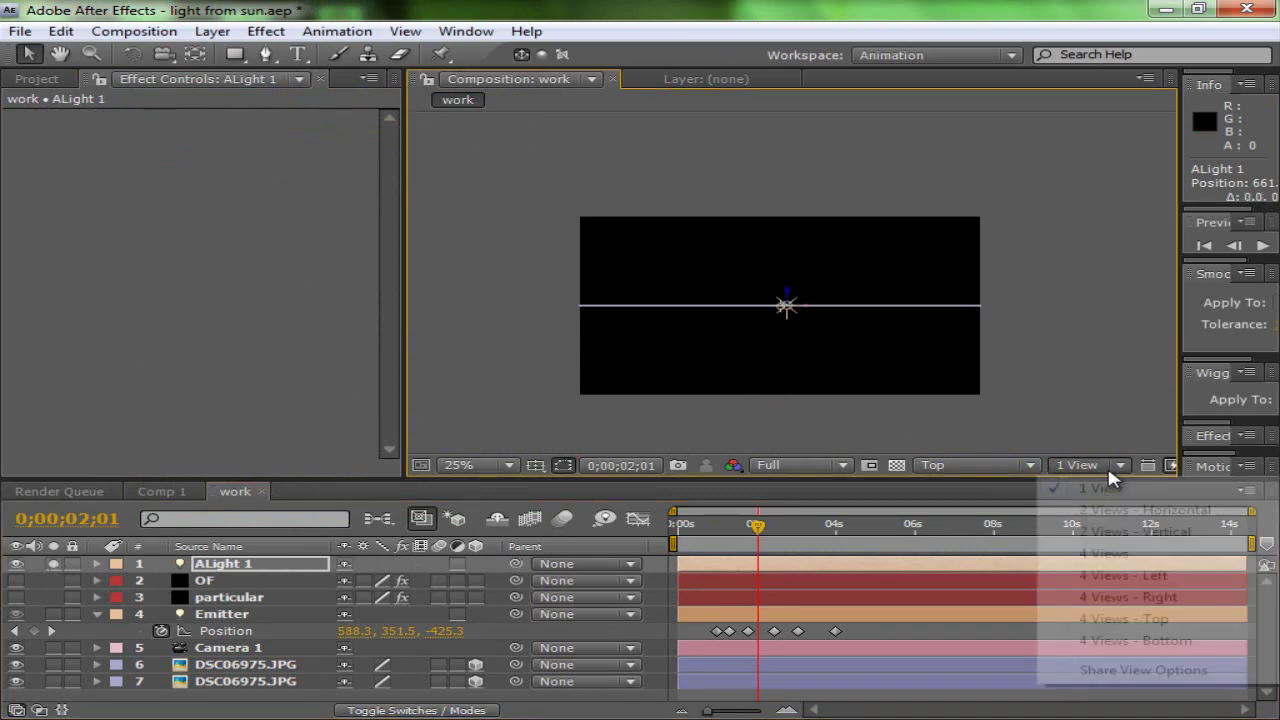
pyautogui.click(1021, 468)
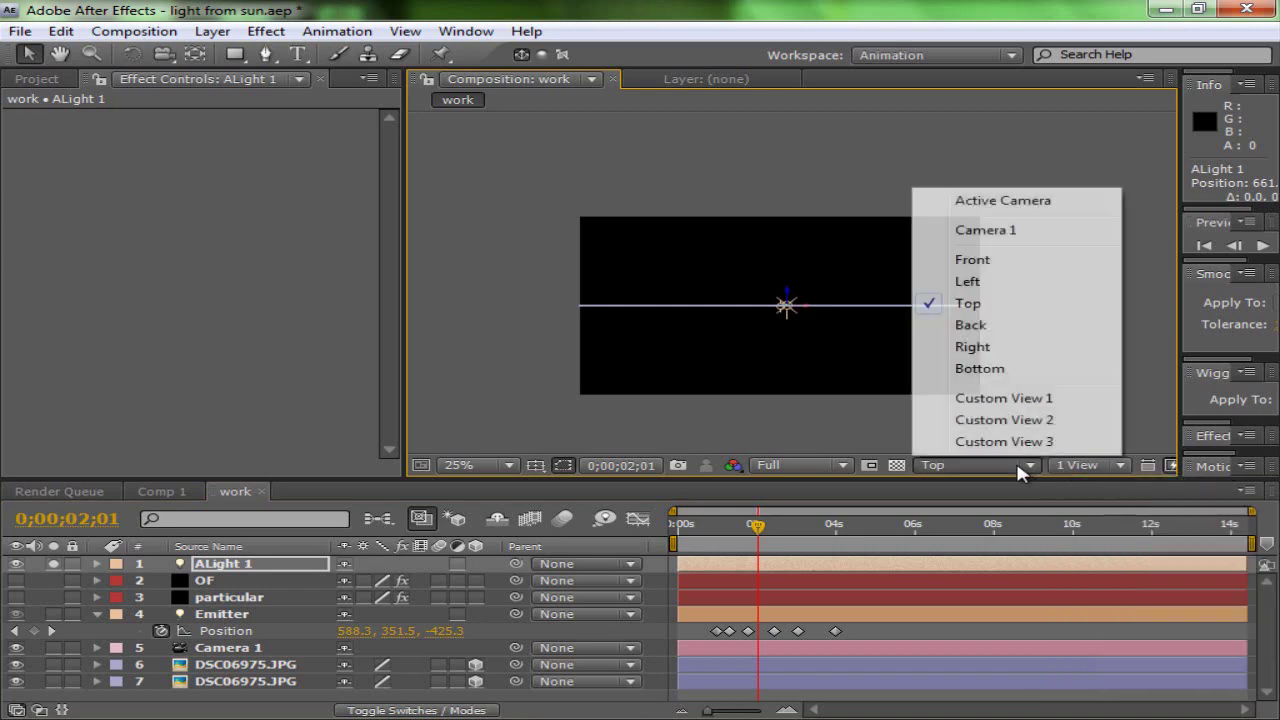
pyautogui.click(1000, 202)
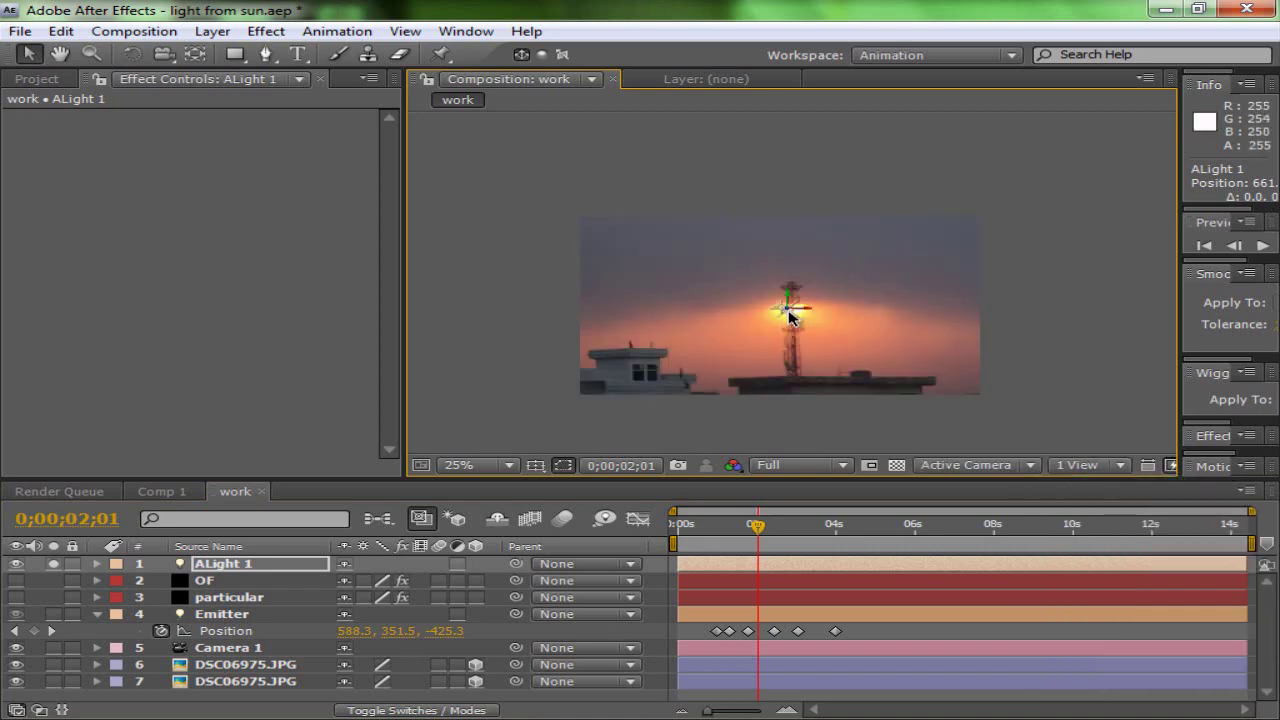
pyautogui.scroll(4, 789, 316)
pyautogui.moveTo(797, 400); pyautogui.dragTo(777, 392)
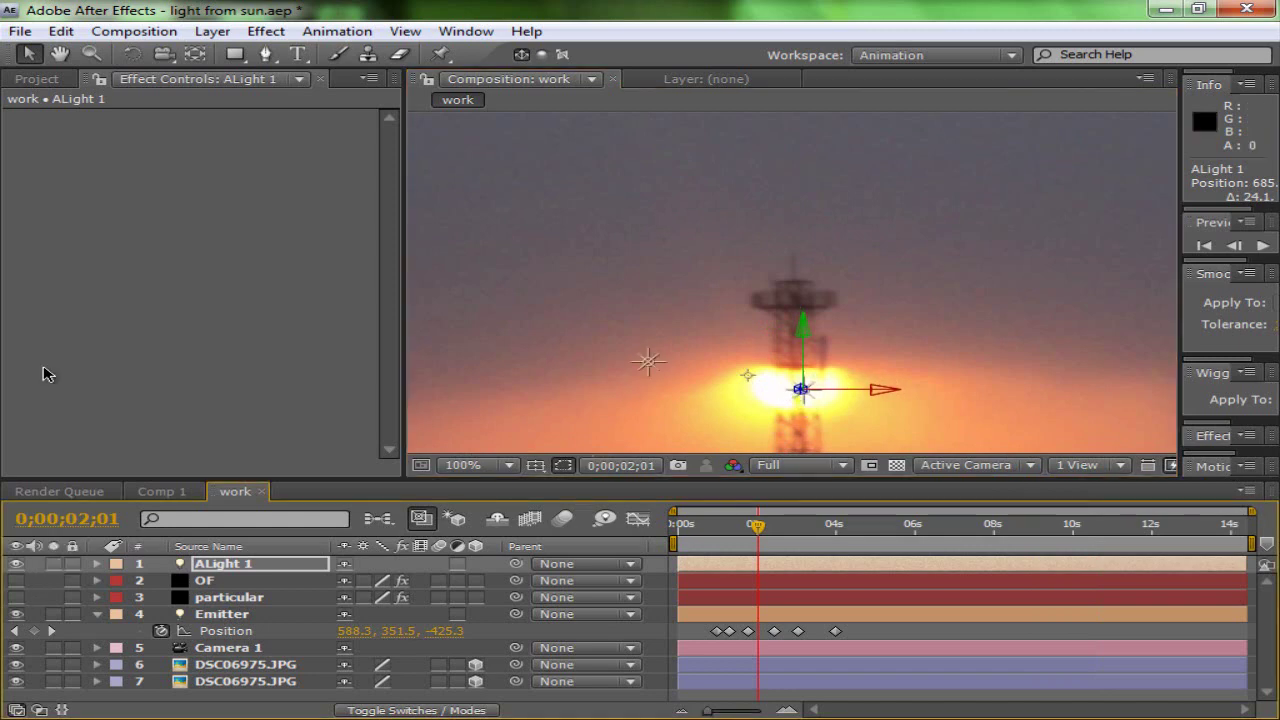
# Step: Show the OF layer again, re-enable its Optical Flares effect and expand the effect's settings
pyautogui.click(210, 585)
pyautogui.click(16, 580)
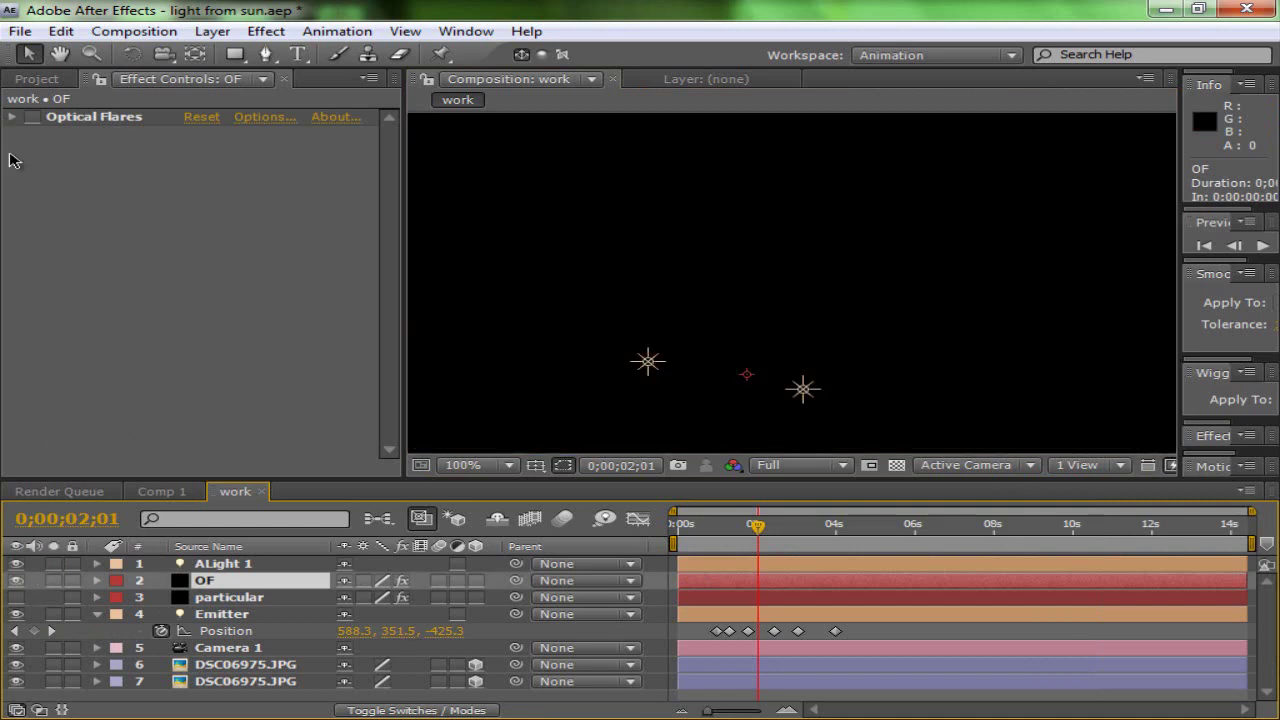
pyautogui.click(31, 122)
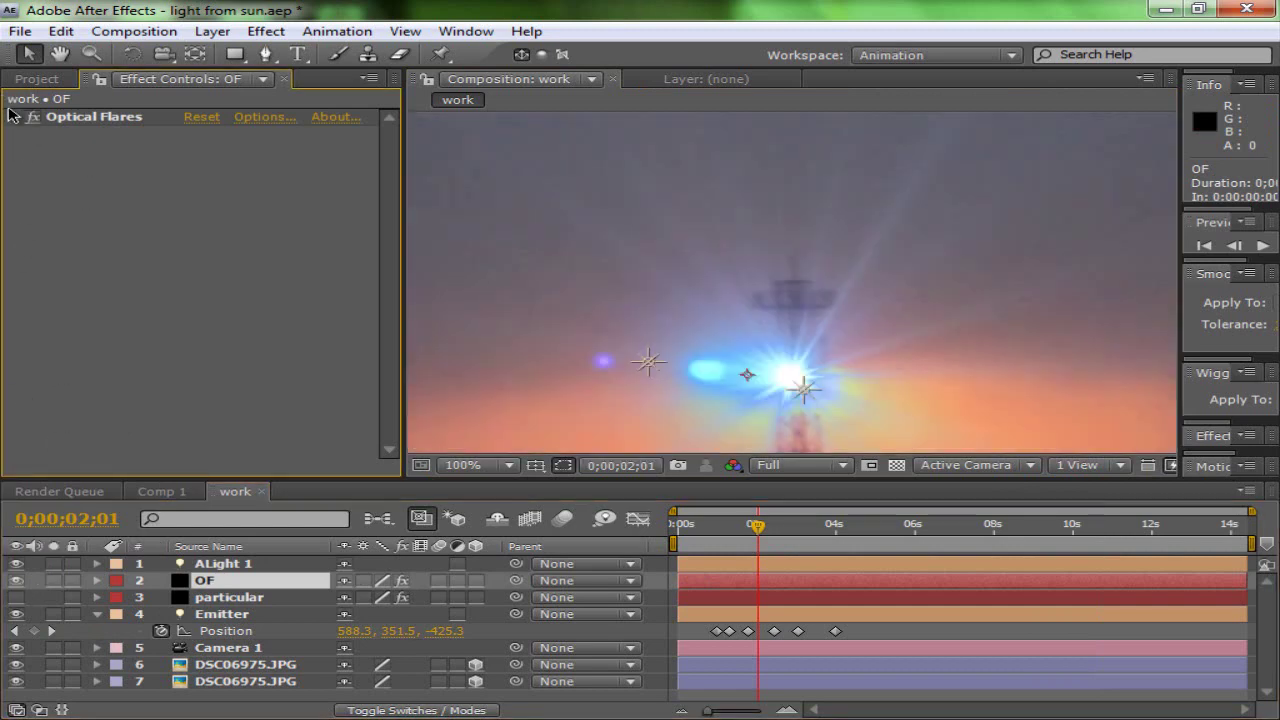
pyautogui.click(25, 120)
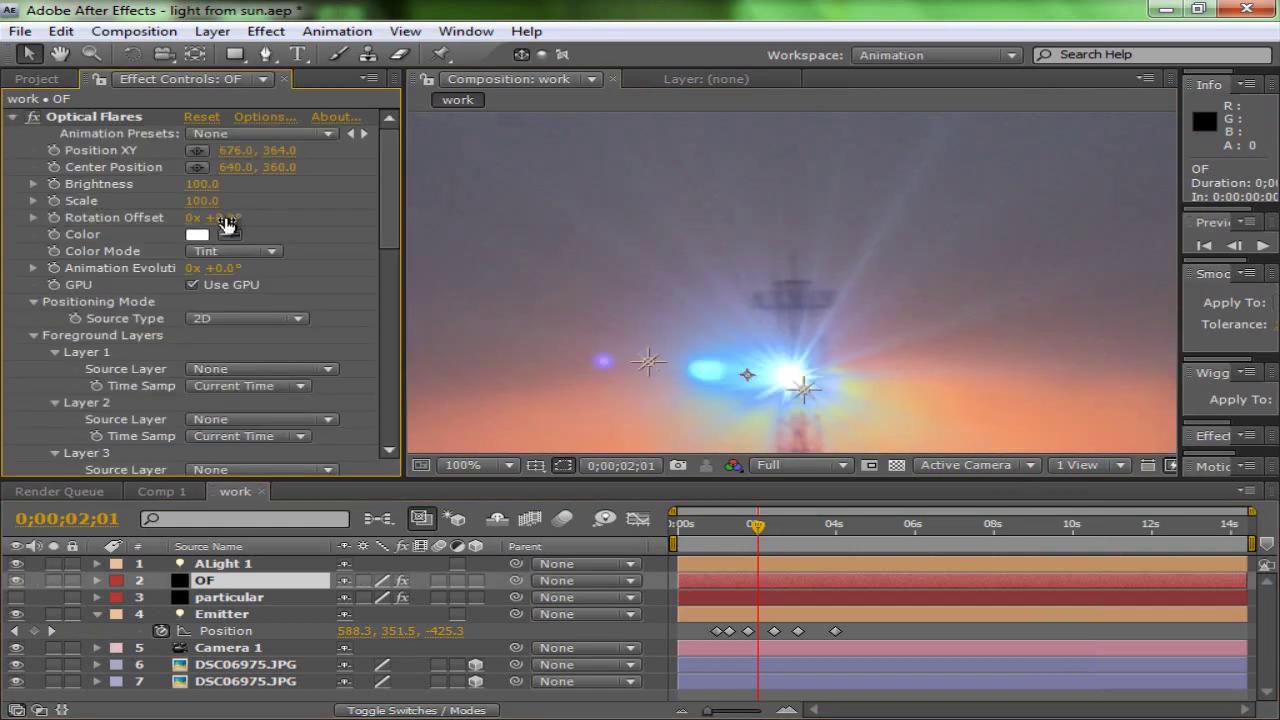
pyautogui.scroll(-2, 229, 223)
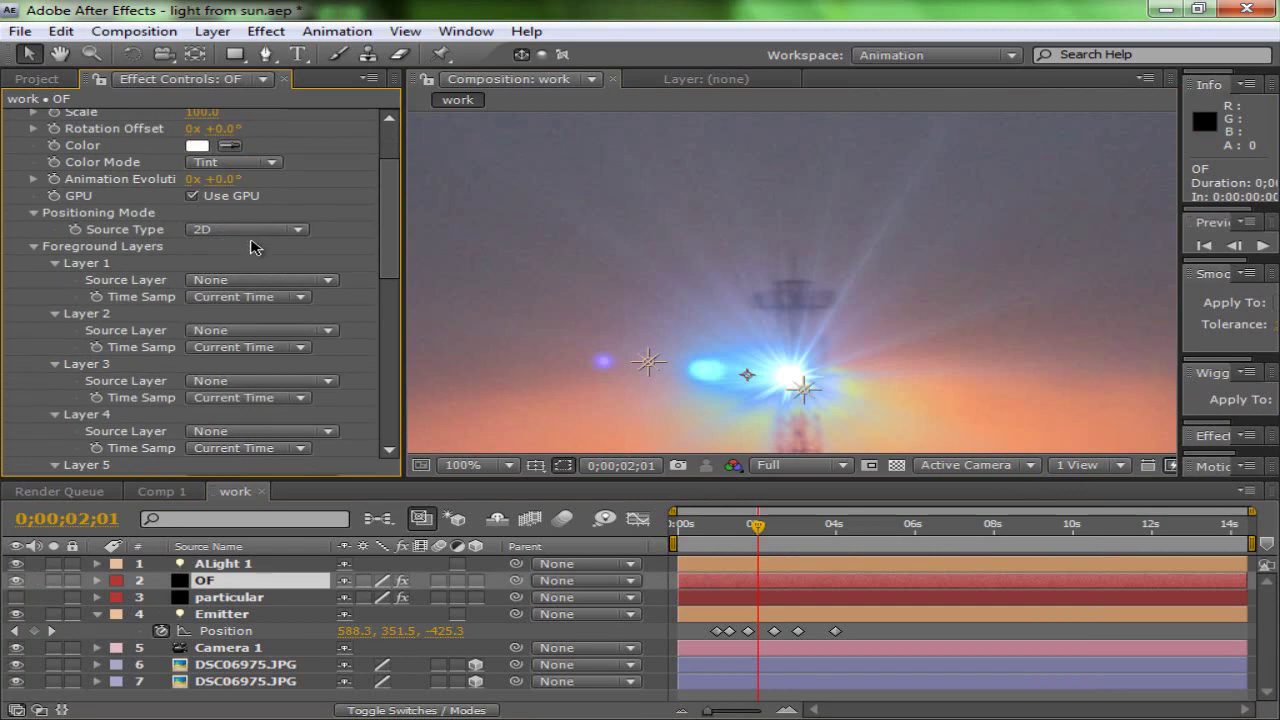
# Step: Set the Optical Flares Positioning Mode source type to Track Lights and scrub the timeline to check the tracked flares
pyautogui.click(254, 236)
pyautogui.click(288, 277)
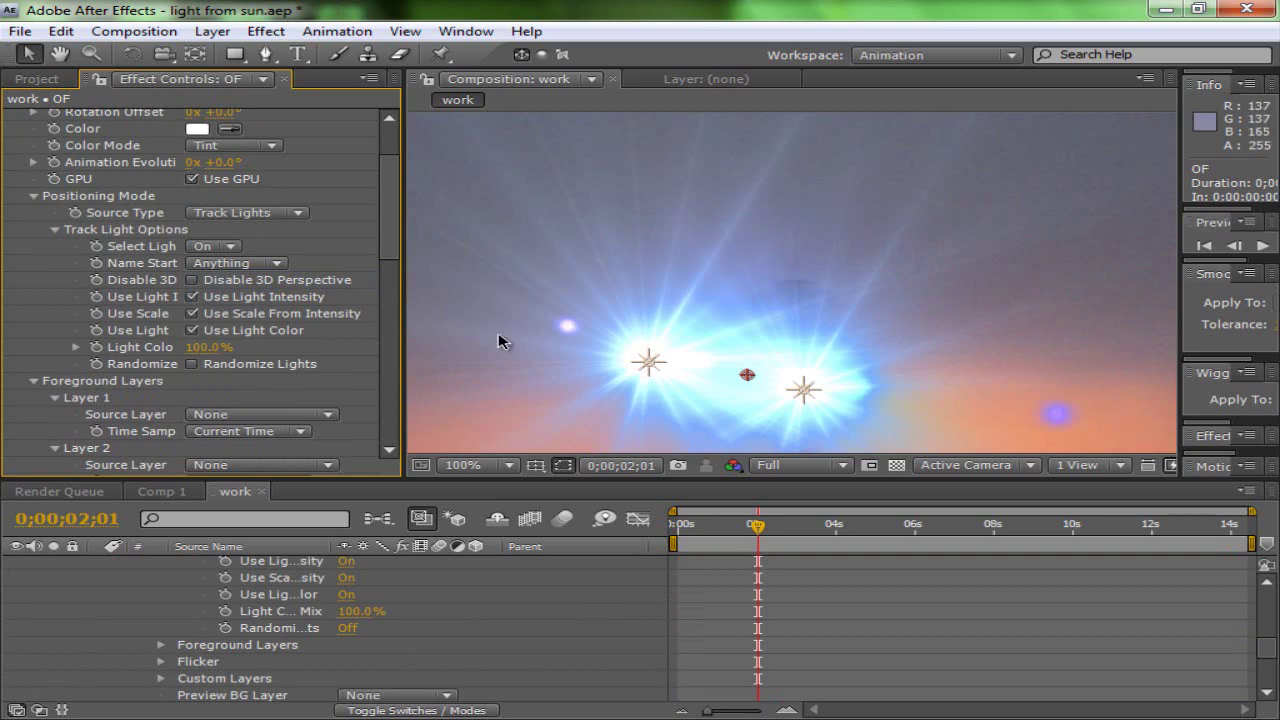
pyautogui.press(',')
pyautogui.moveTo(760, 533)
pyautogui.mouseDown()
pyautogui.moveTo(692, 533)
pyautogui.moveTo(805, 533)
pyautogui.moveTo(737, 533)
pyautogui.mouseUp()
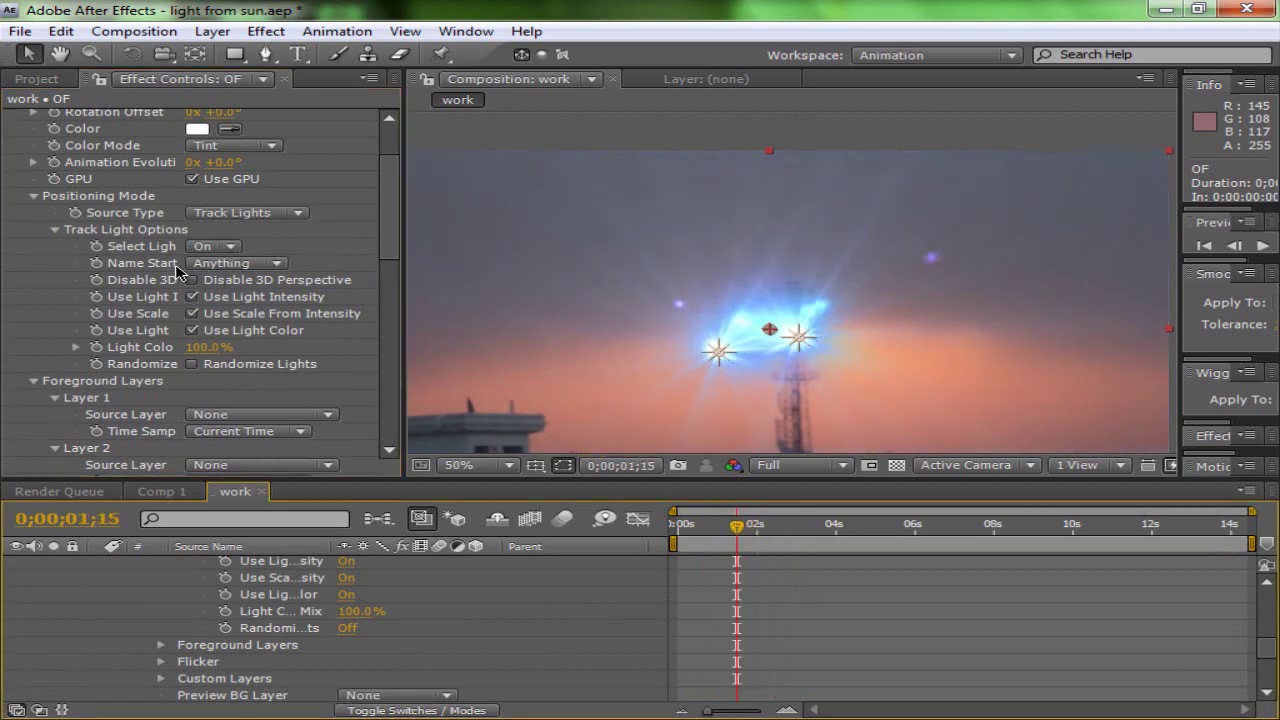
# Step: Limit Optical Flares light tracking to lights whose name starts with A, and collapse the Positioning Mode settings
pyautogui.click(266, 266)
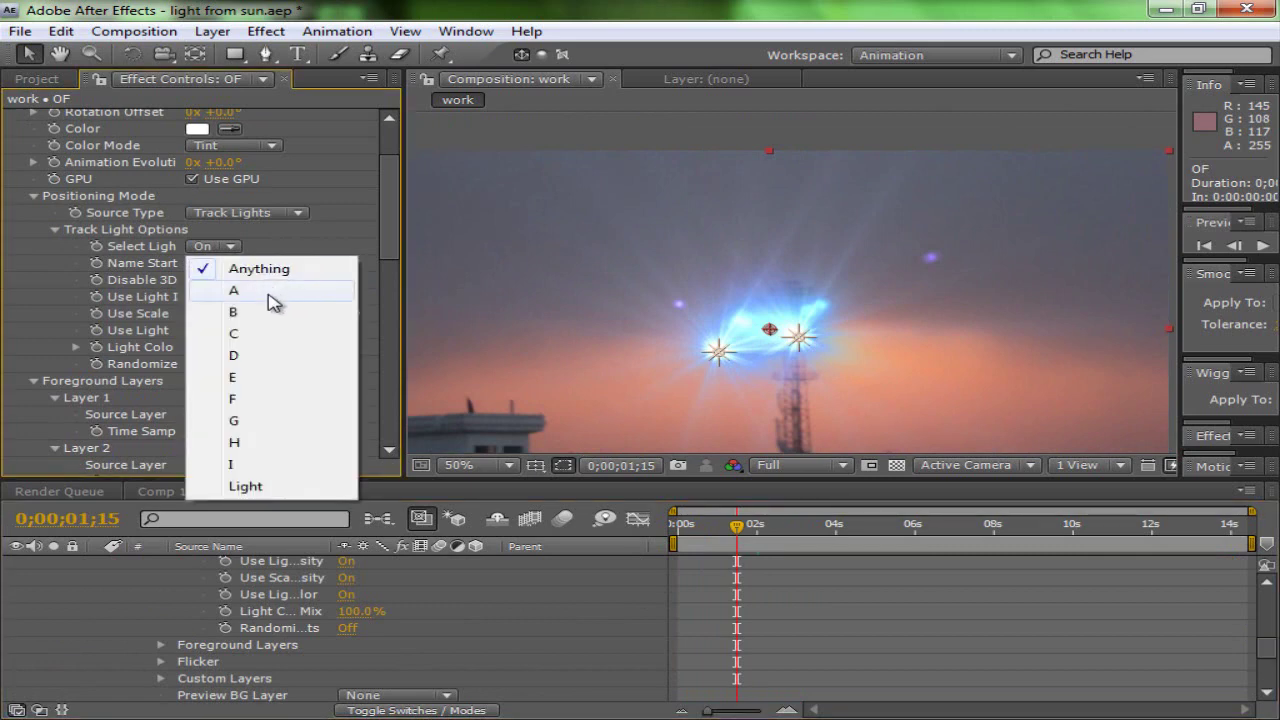
pyautogui.click(268, 293)
pyautogui.moveTo(737, 533); pyautogui.dragTo(770, 533)
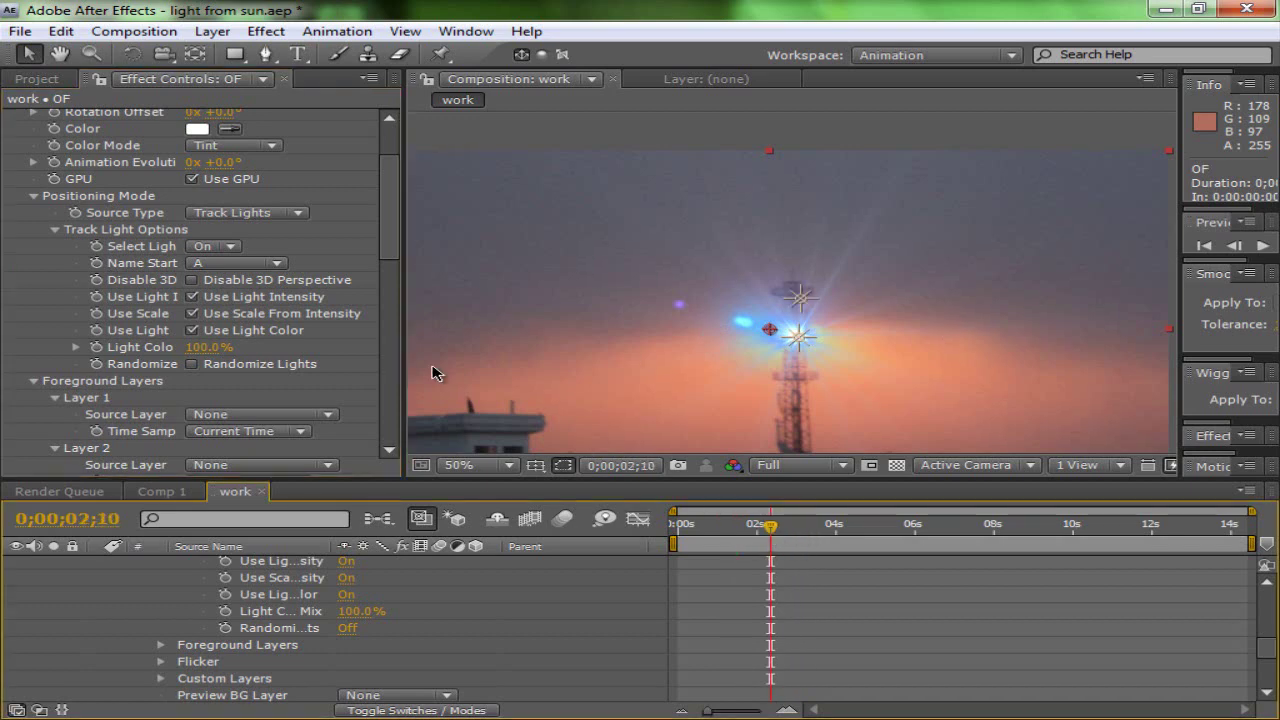
pyautogui.scroll(3, 30, 250)
pyautogui.click(33, 287)
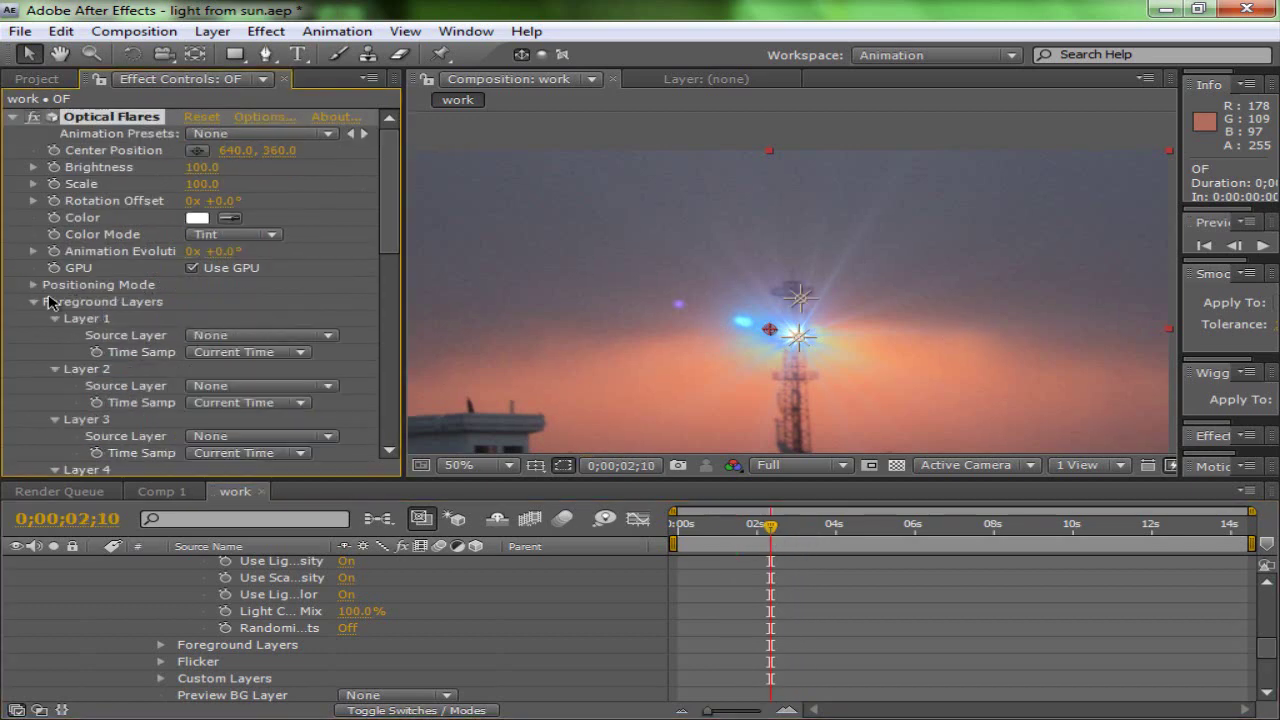
# Step: Using Comp 1 as reference, move the OF layer between the two DSC06975.JPG layers in the work composition
pyautogui.click(161, 491)
pyautogui.click(236, 491)
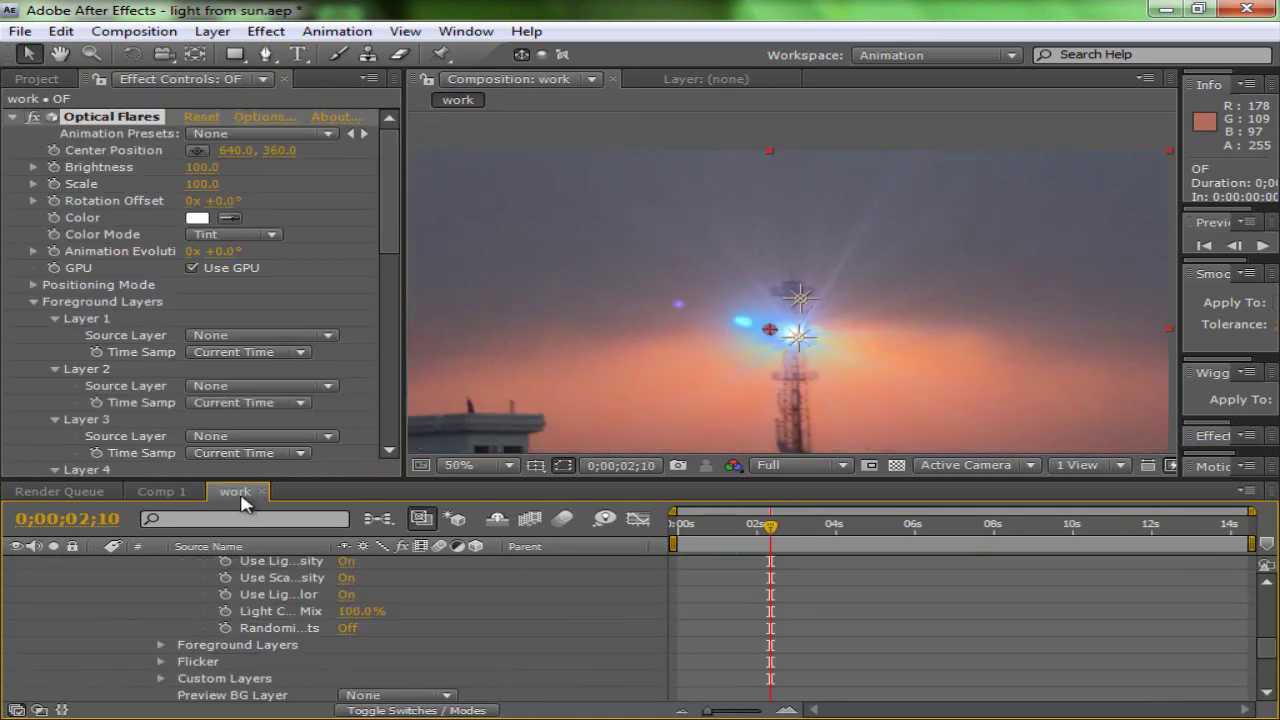
pyautogui.click(161, 491)
pyautogui.moveTo(788, 528)
pyautogui.mouseDown()
pyautogui.moveTo(763, 525)
pyautogui.moveTo(798, 525)
pyautogui.mouseUp()
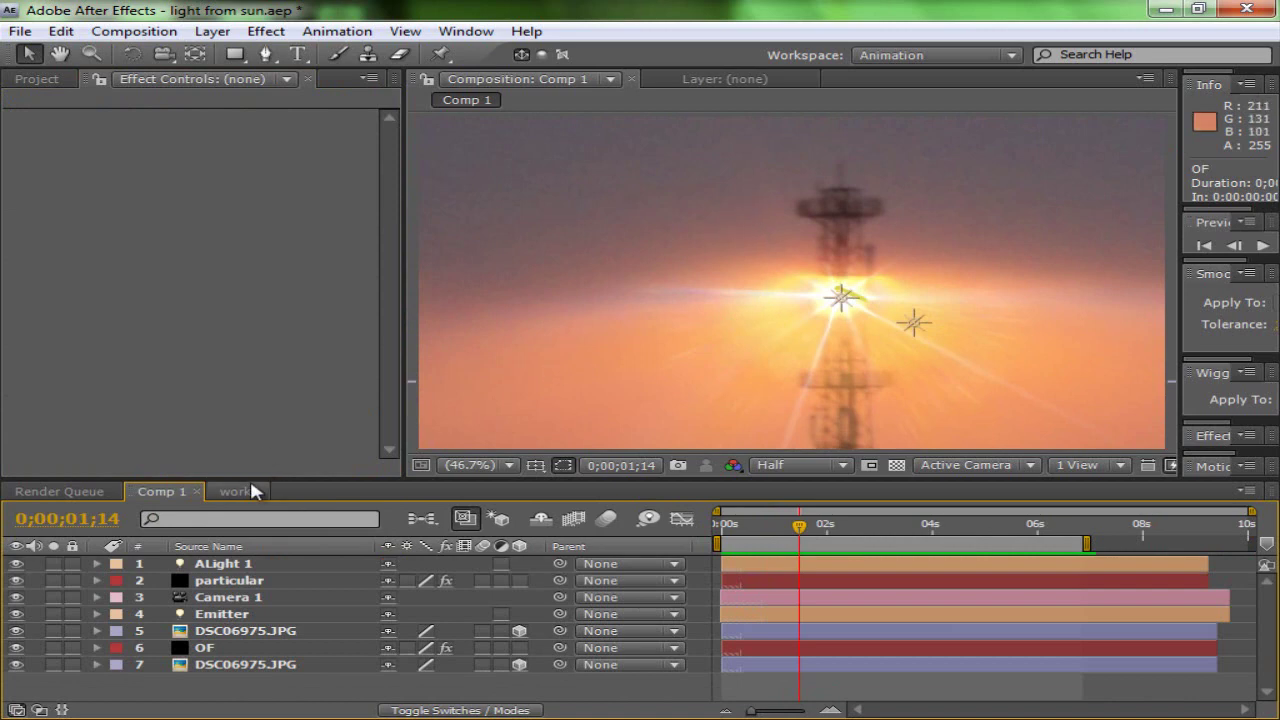
pyautogui.click(235, 491)
pyautogui.scroll(8, 245, 630)
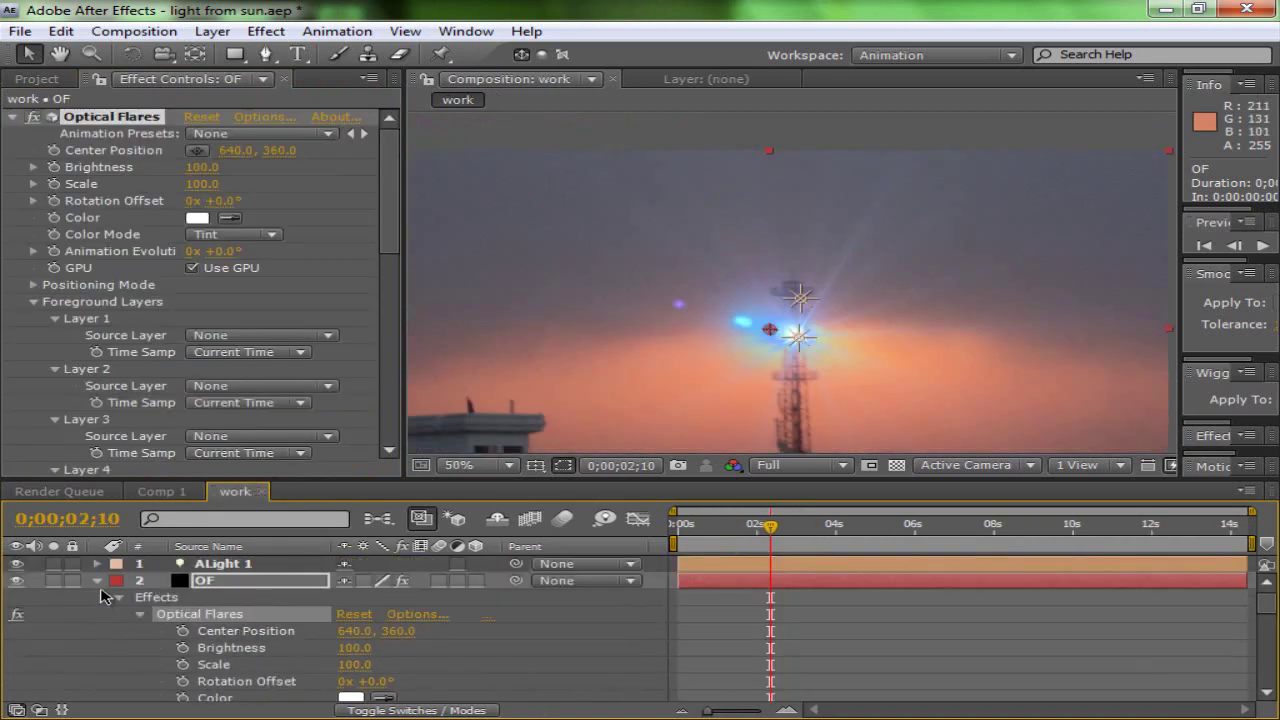
pyautogui.click(99, 581)
pyautogui.moveTo(220, 588); pyautogui.dragTo(236, 673)
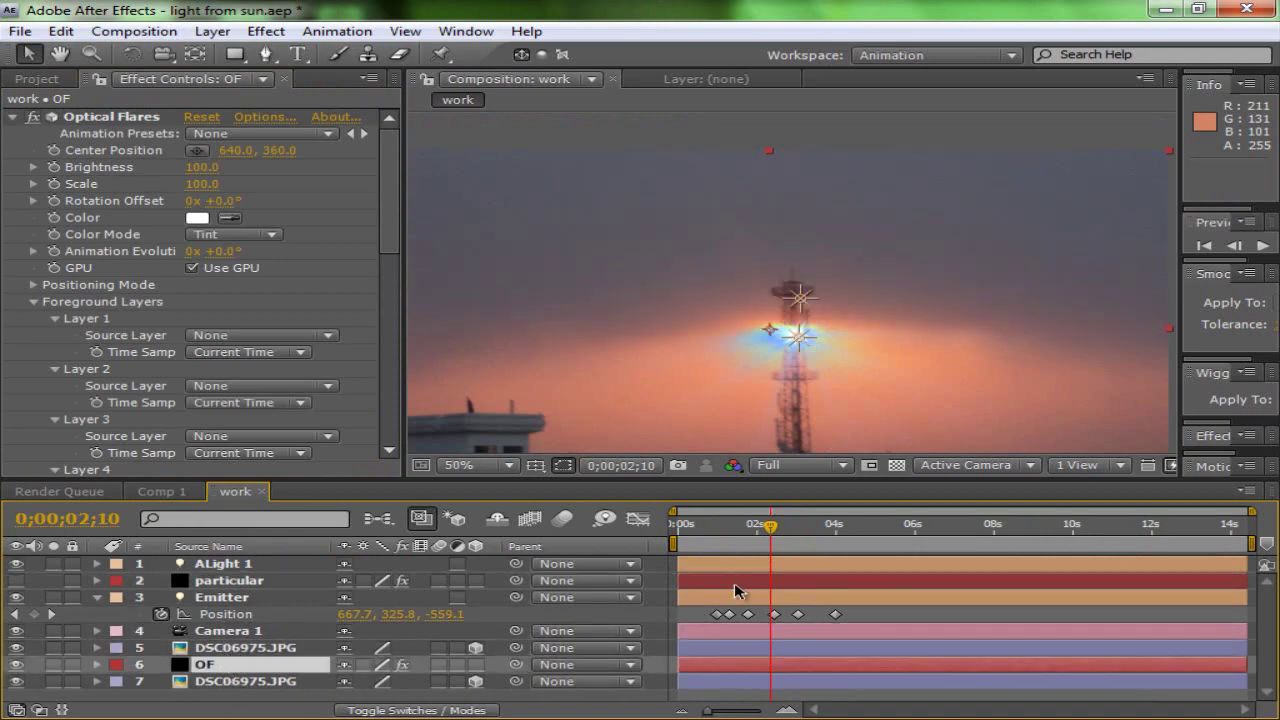
# Step: Open the Optical Flares options and load the Blue Steel preset from the Natural Flares collection
pyautogui.click(266, 118)
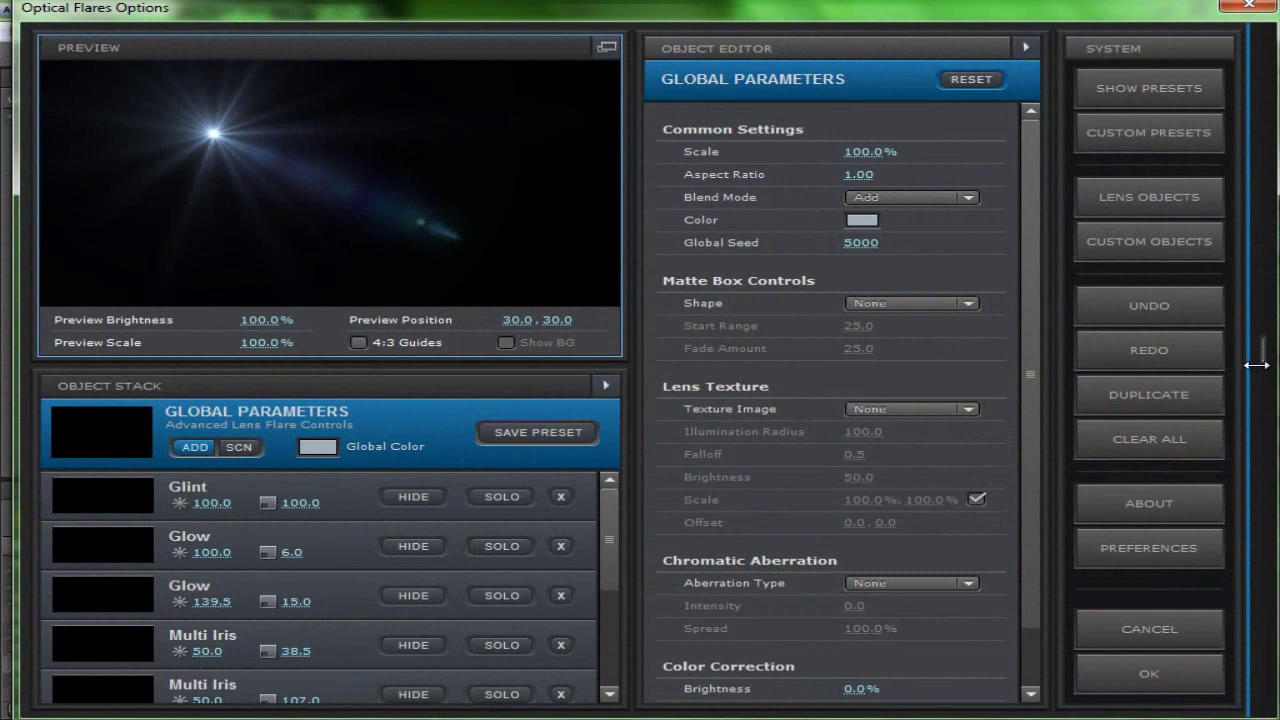
pyautogui.moveTo(1257, 348); pyautogui.dragTo(651, 348)
pyautogui.click(1028, 80)
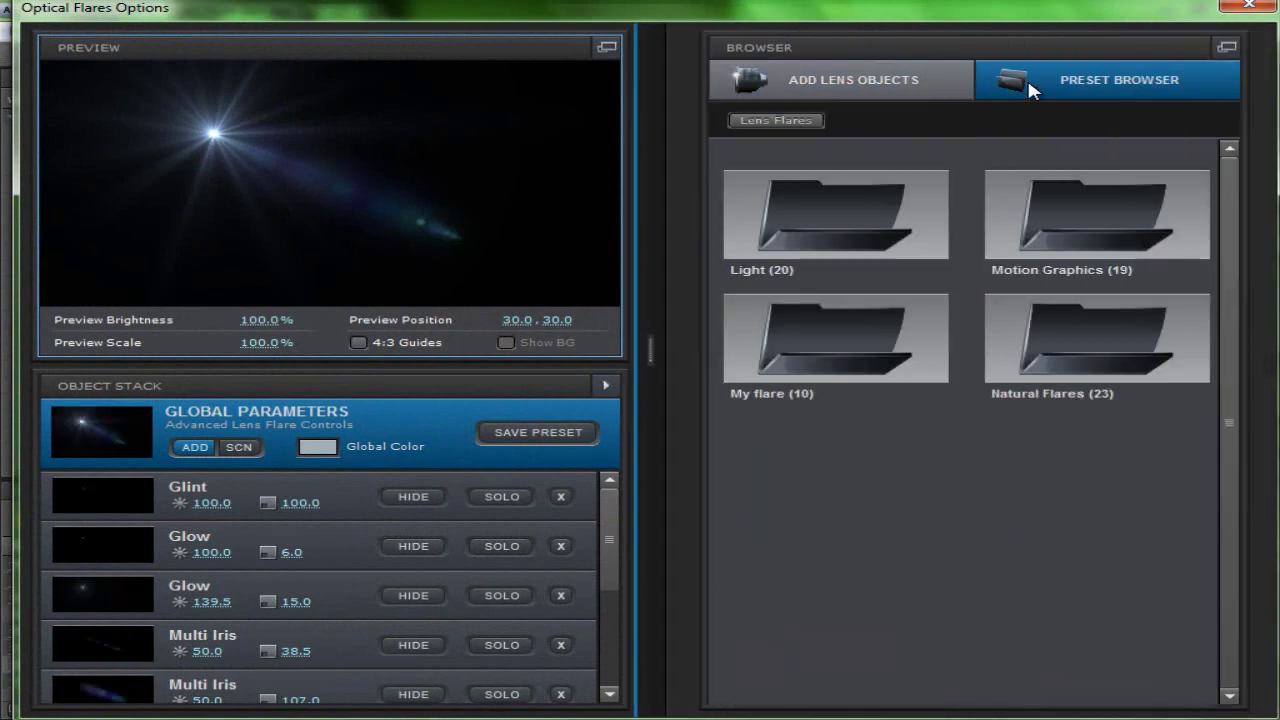
pyautogui.click(1124, 214)
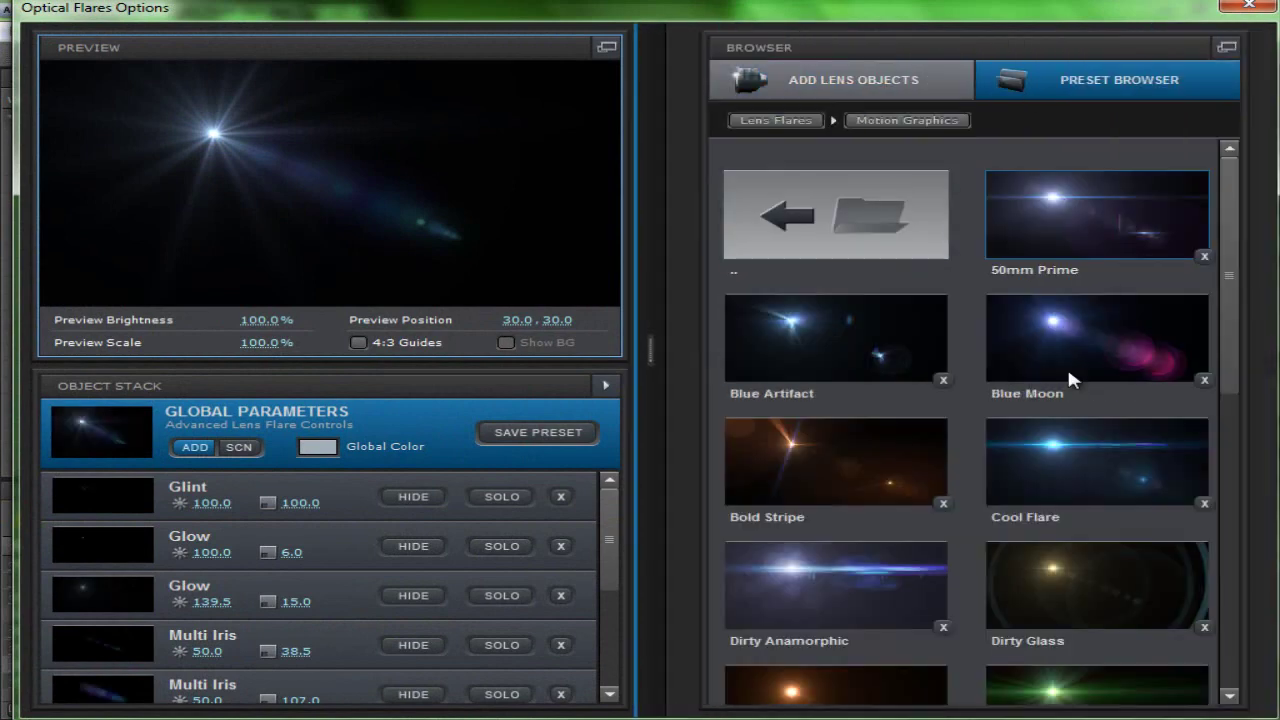
pyautogui.press('BackSpace')
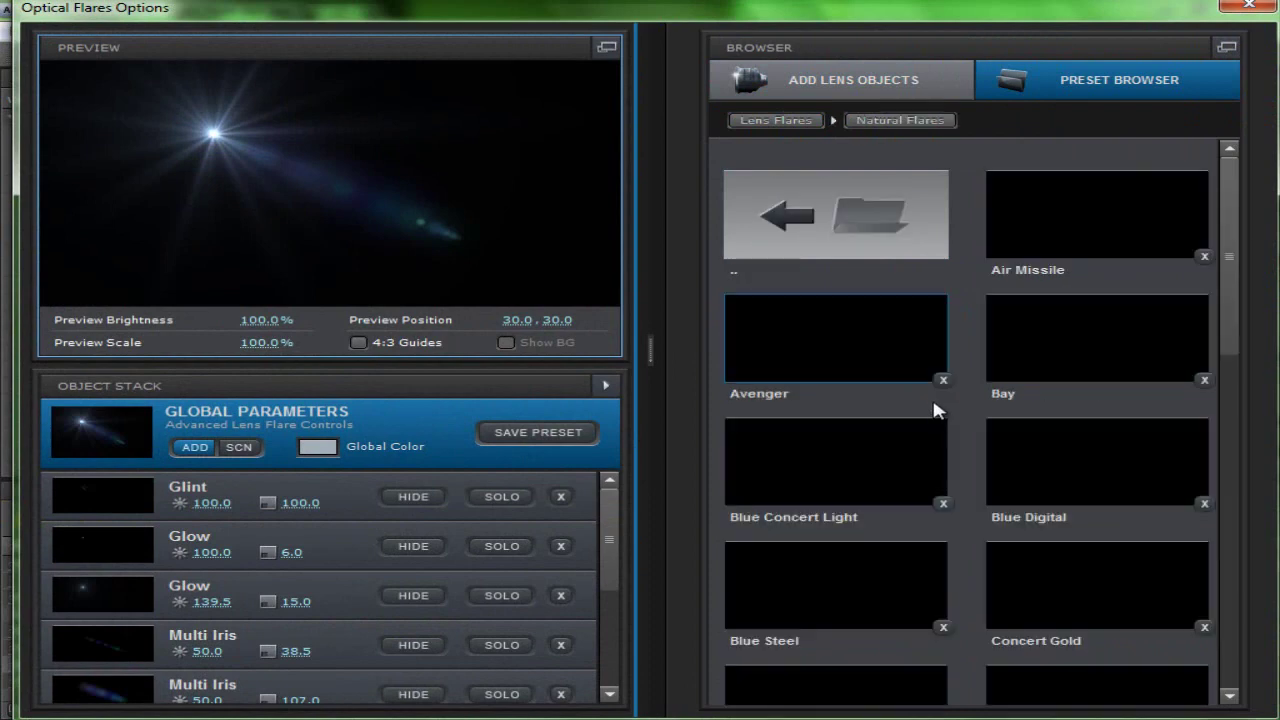
pyautogui.click(813, 600)
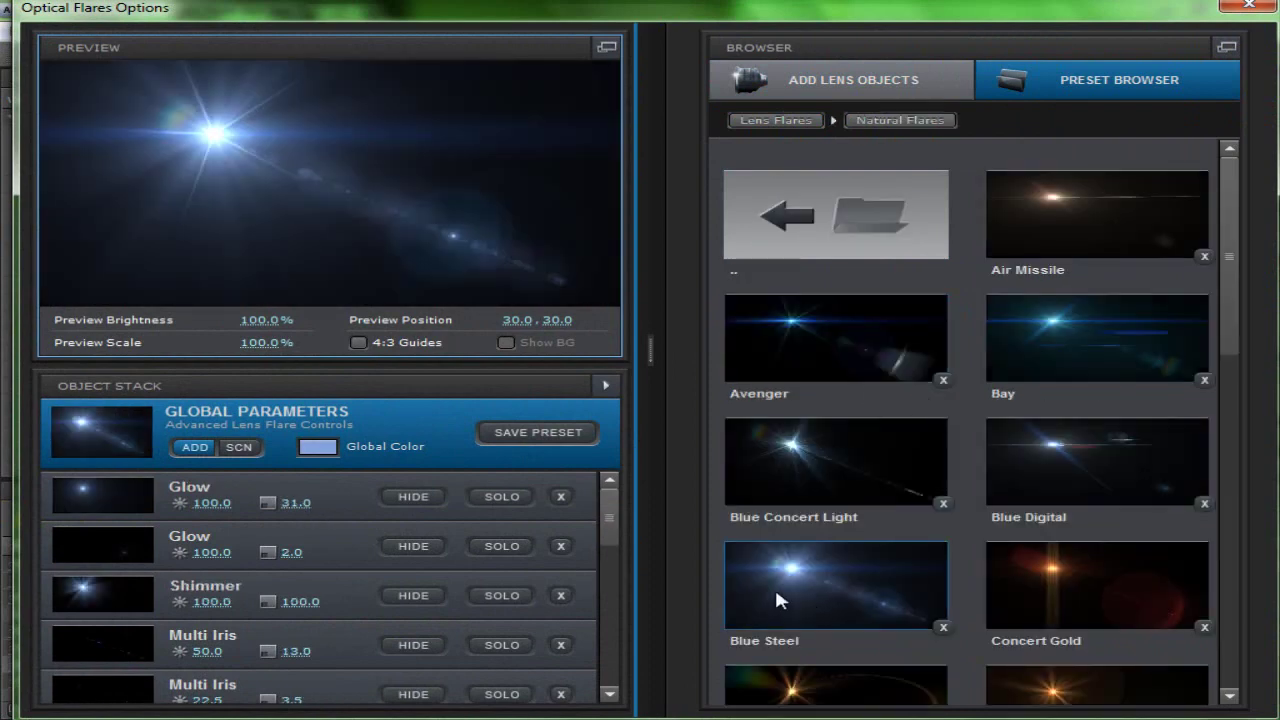
pyautogui.doubleClick(938, 590)
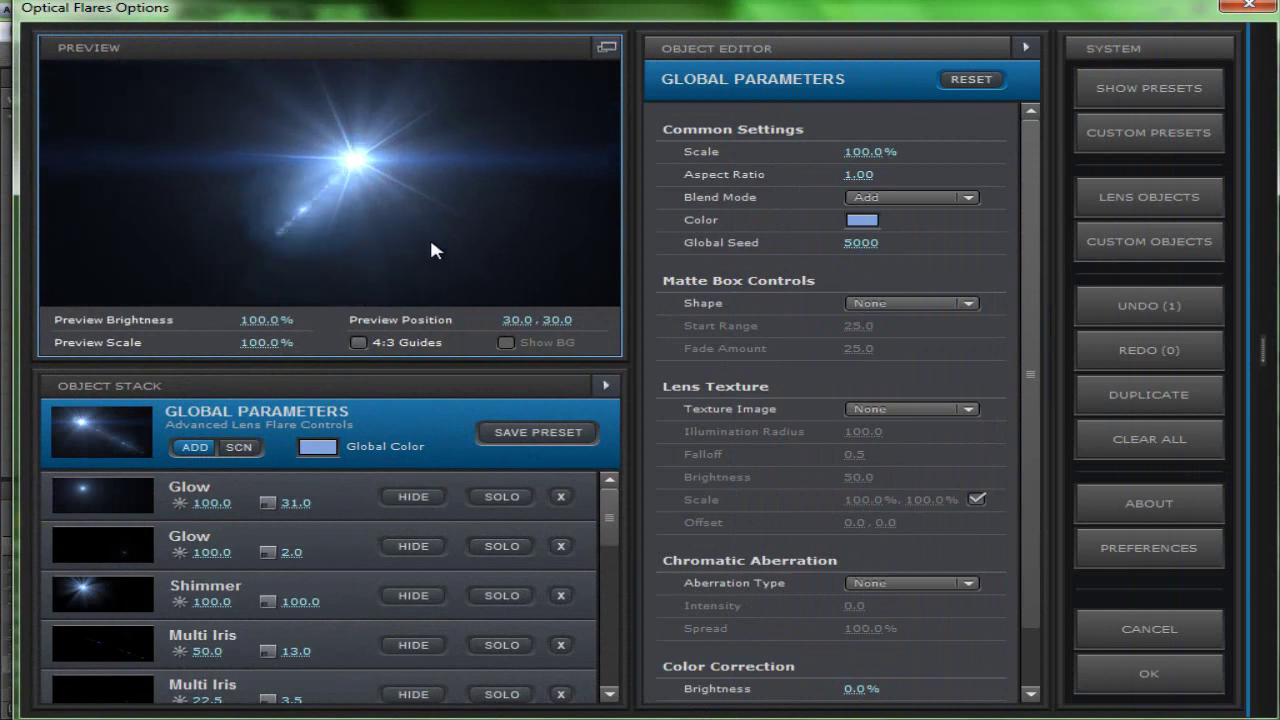
# Step: Set the first Glow object's color source to Custom with yellow DBBF24 as Color 1, and test the flare in the preview
pyautogui.moveTo(179, 129); pyautogui.dragTo(194, 119)
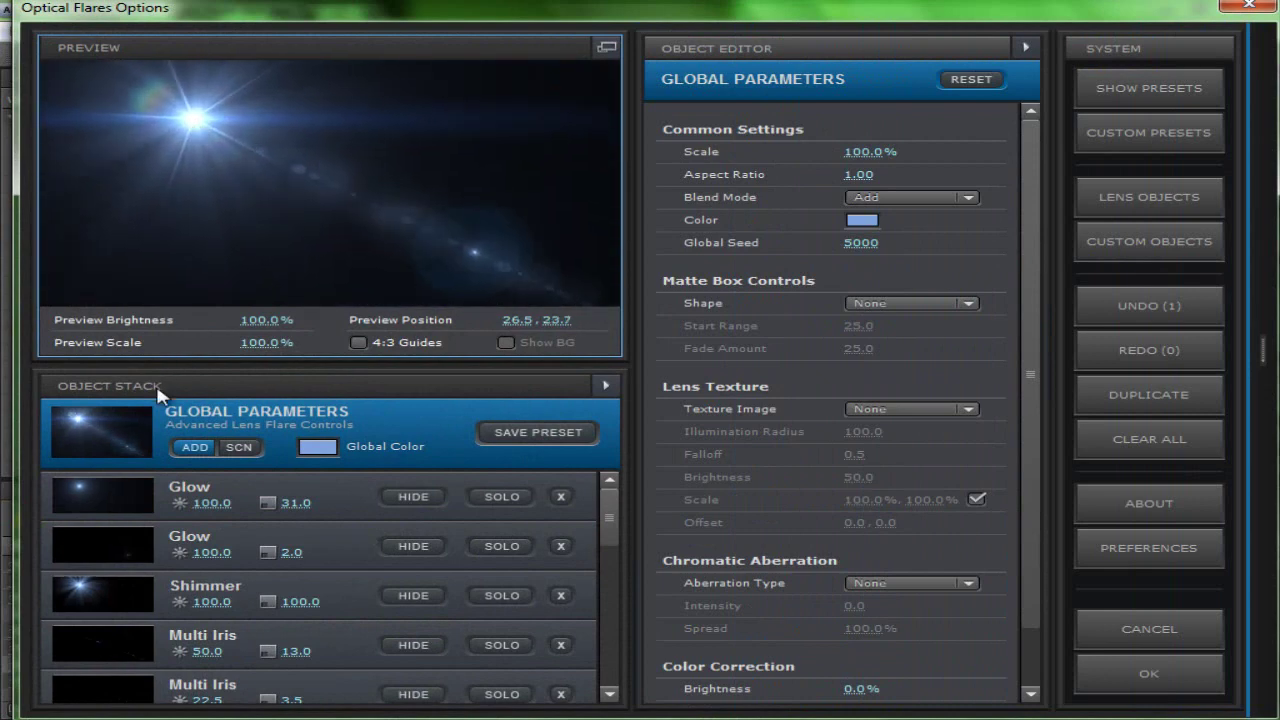
pyautogui.click(148, 485)
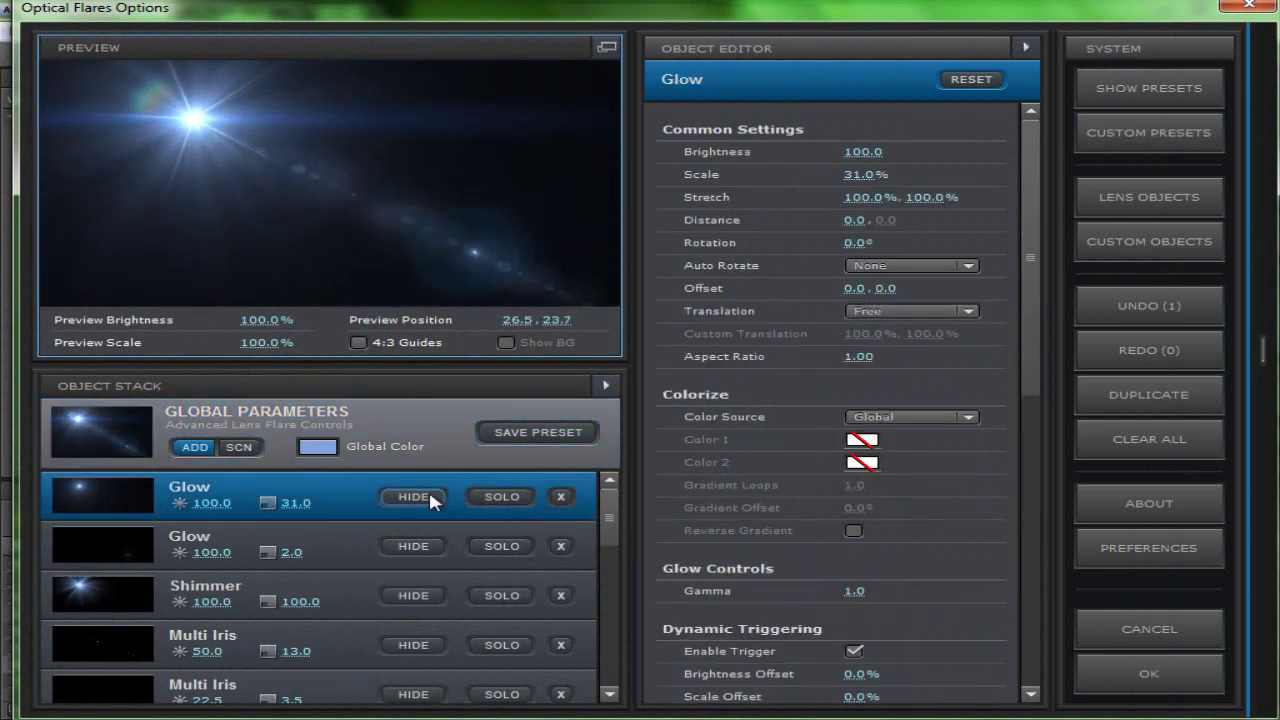
pyautogui.click(908, 416)
pyautogui.click(918, 444)
pyautogui.click(863, 440)
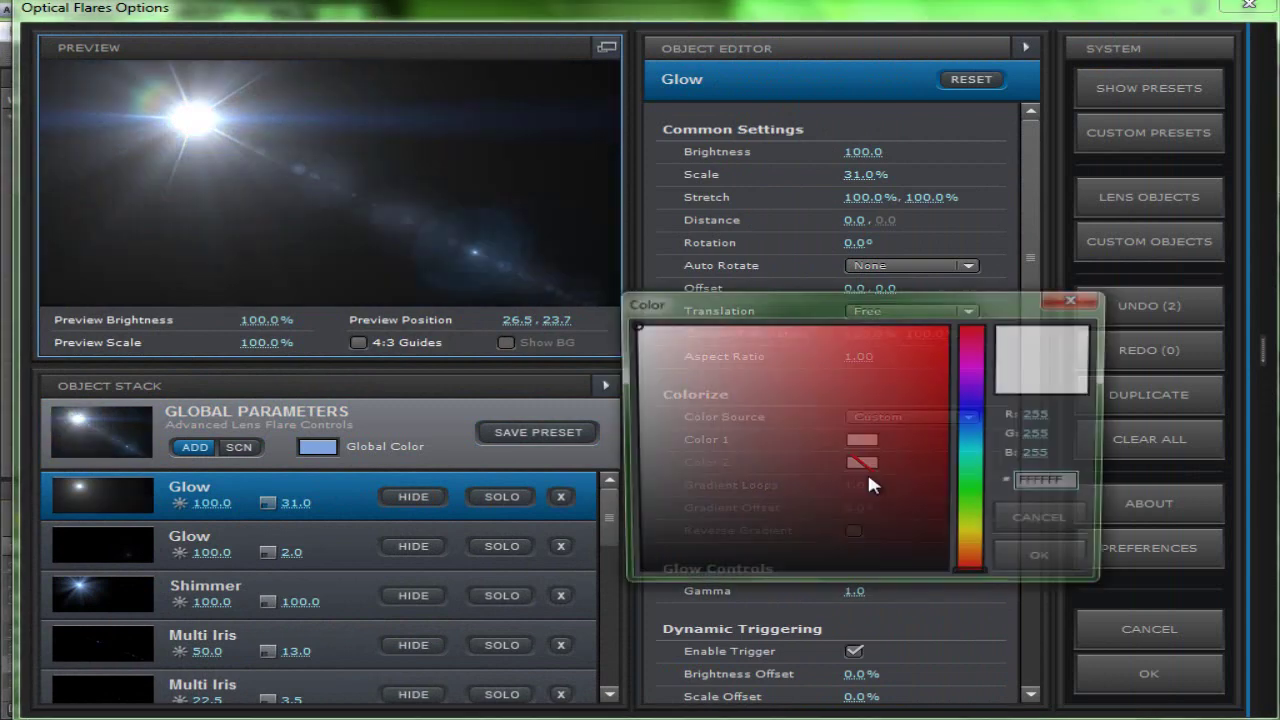
pyautogui.click(729, 411)
pyautogui.moveTo(729, 411); pyautogui.dragTo(887, 487)
pyautogui.moveTo(975, 542)
pyautogui.mouseDown()
pyautogui.moveTo(975, 525)
pyautogui.moveTo(975, 543)
pyautogui.mouseUp()
pyautogui.moveTo(891, 486); pyautogui.dragTo(897, 365)
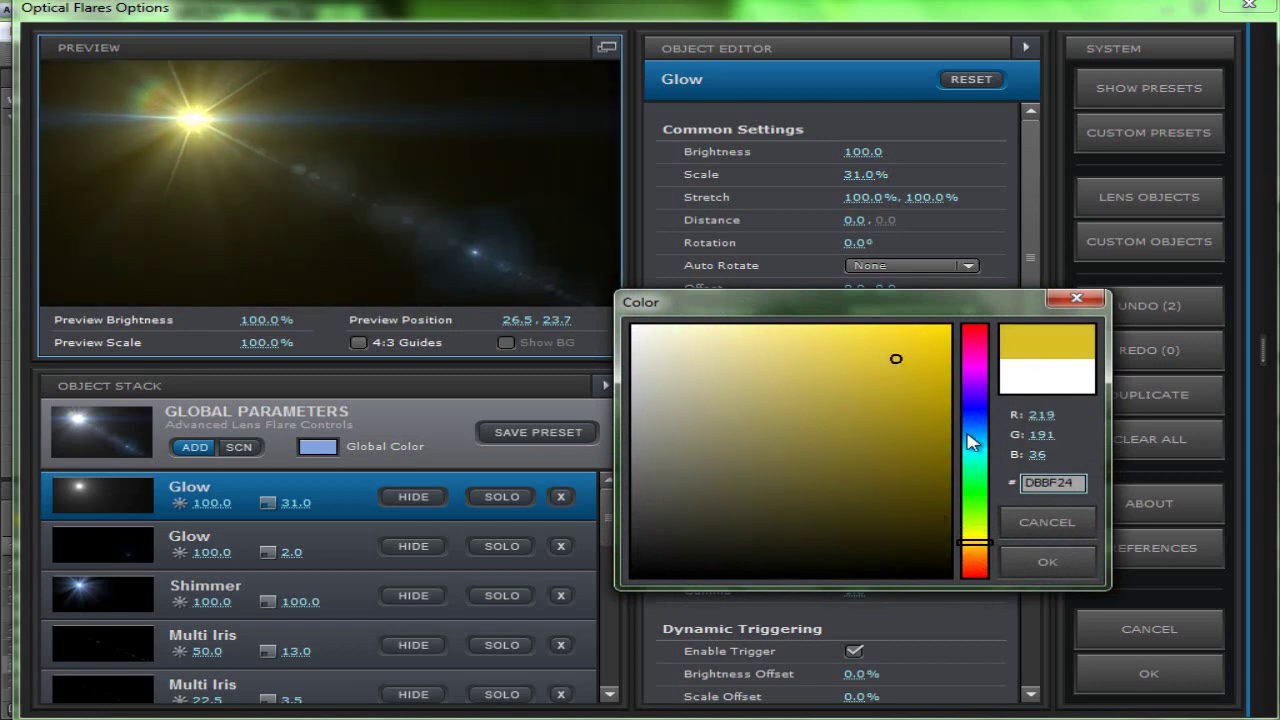
pyautogui.click(1052, 562)
pyautogui.moveTo(257, 138); pyautogui.dragTo(302, 122)
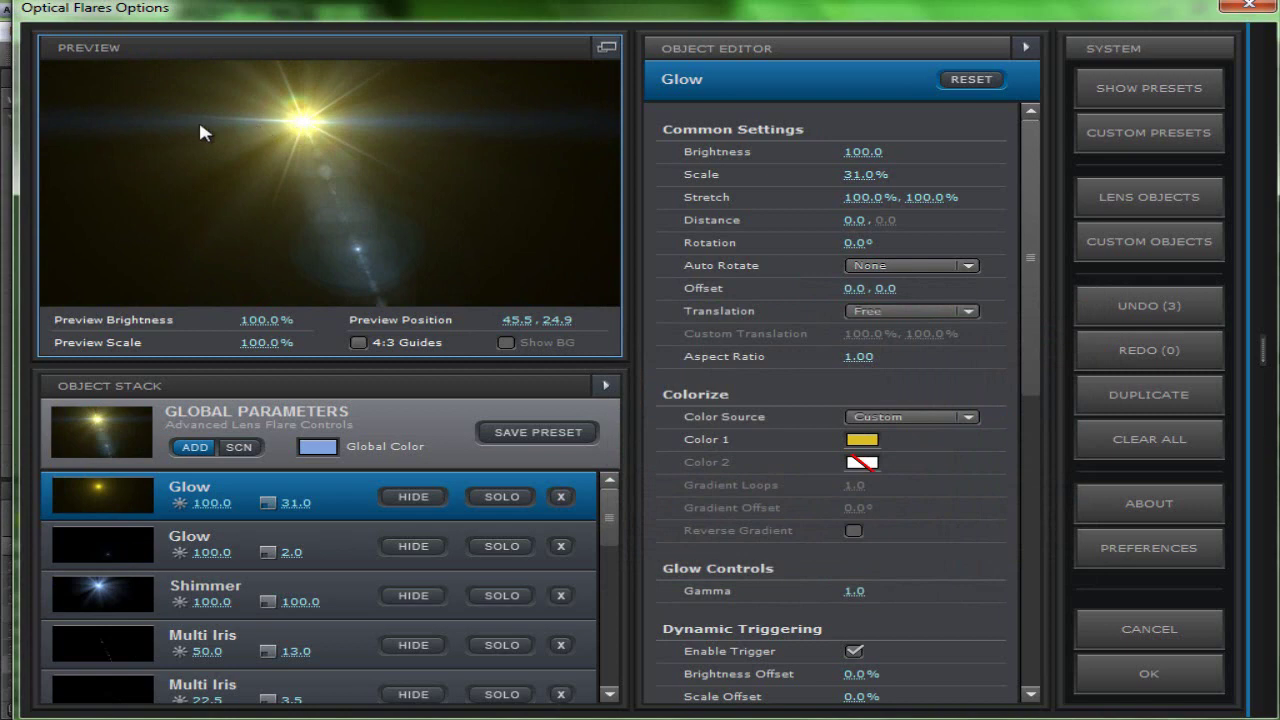
# Step: Recolor the Streak object from blue to a golden yellow and apply the flare options to the OF layer
pyautogui.scroll(-8, 283, 695)
pyautogui.scroll(-3, 272, 664)
pyautogui.click(318, 676)
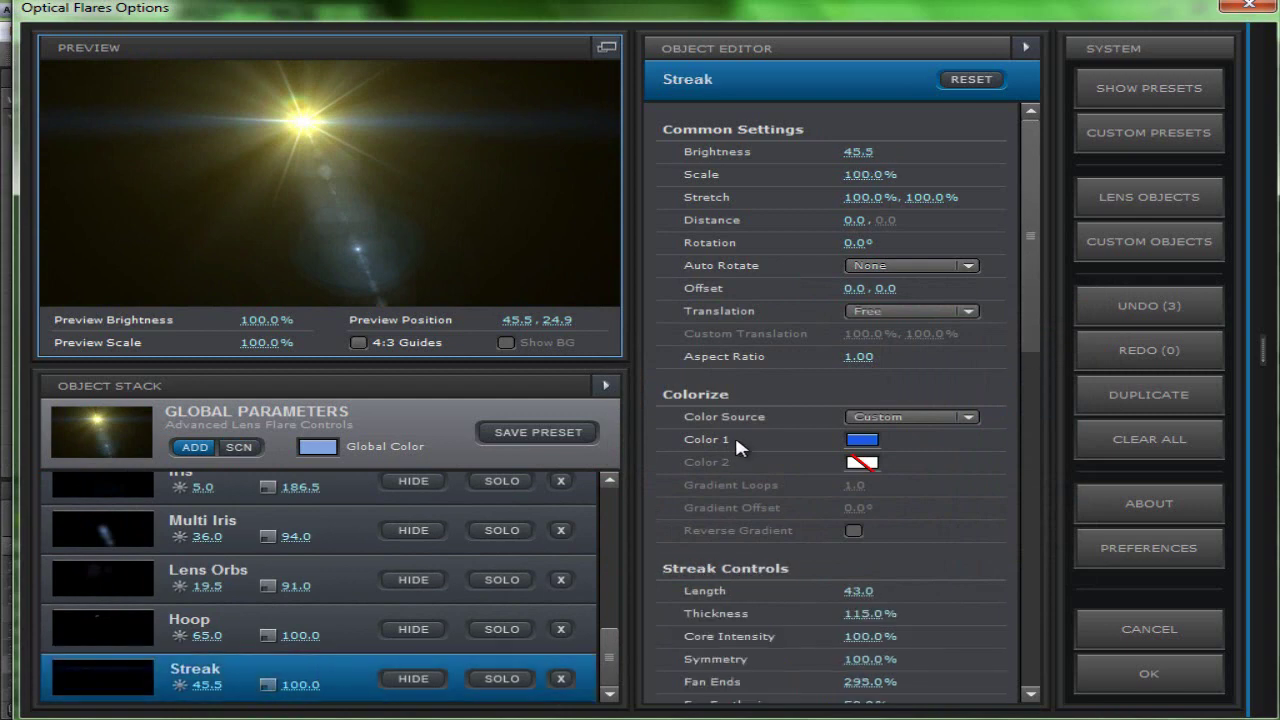
pyautogui.click(848, 440)
pyautogui.moveTo(977, 500)
pyautogui.mouseDown()
pyautogui.moveTo(977, 557)
pyautogui.moveTo(977, 530)
pyautogui.mouseUp()
pyautogui.moveTo(928, 357)
pyautogui.mouseDown()
pyautogui.moveTo(939, 392)
pyautogui.moveTo(924, 391)
pyautogui.mouseUp()
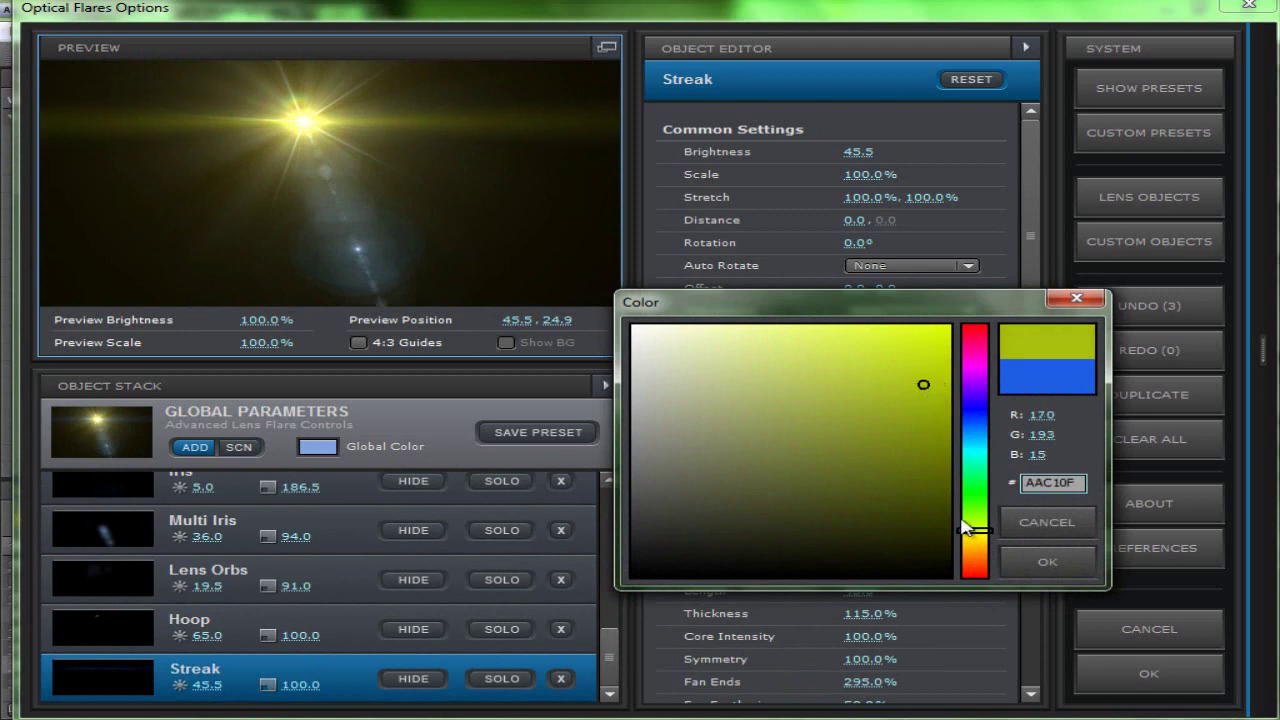
pyautogui.moveTo(987, 557); pyautogui.dragTo(975, 553)
pyautogui.moveTo(934, 405); pyautogui.dragTo(916, 370)
pyautogui.click(1050, 561)
pyautogui.click(1149, 673)
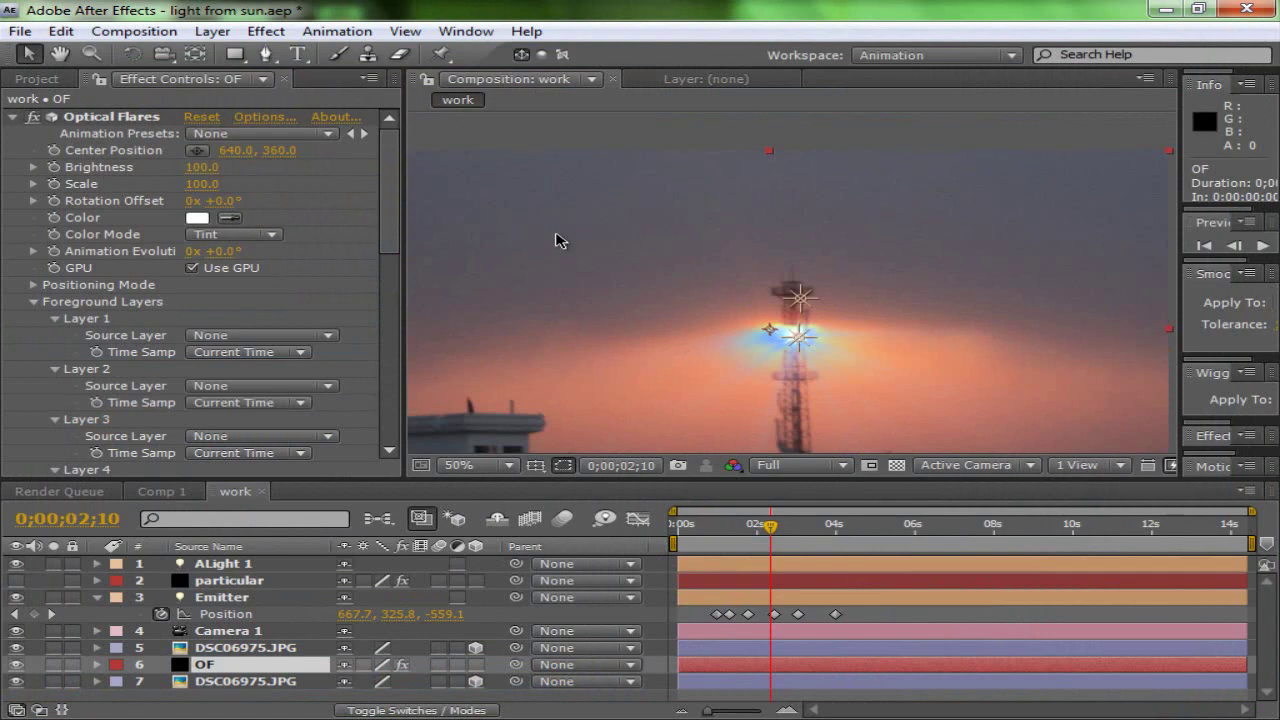
# Step: Reveal the OF layer's flare Brightness and keyframe it at 240 just after the 1-second mark
pyautogui.press(',')
pyautogui.press(',')
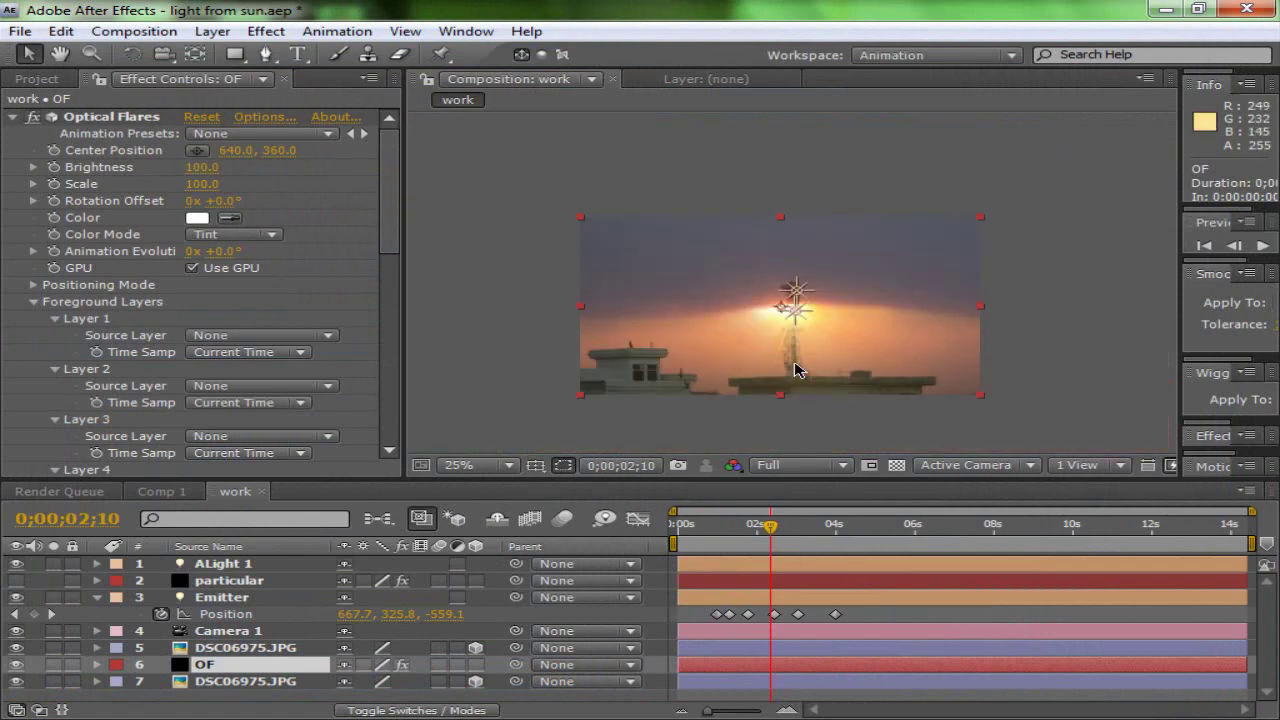
pyautogui.press('.')
pyautogui.click(724, 527)
pyautogui.click(672, 530)
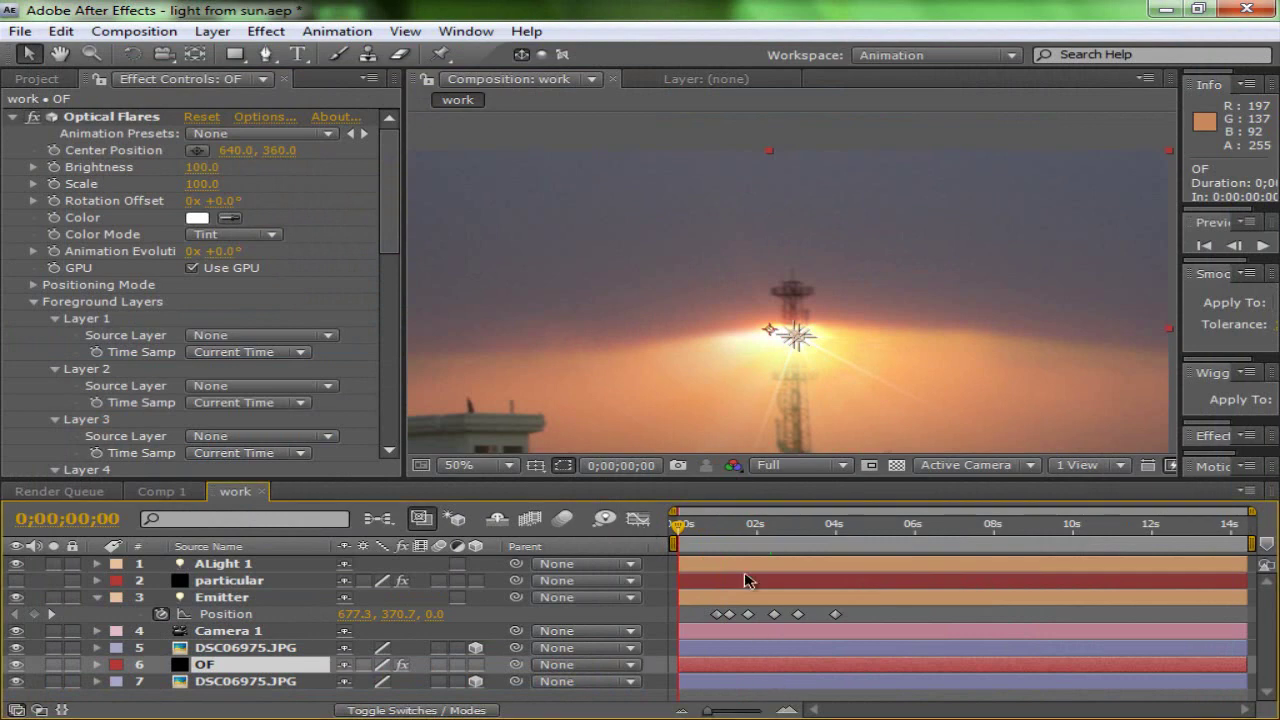
pyautogui.click(852, 592)
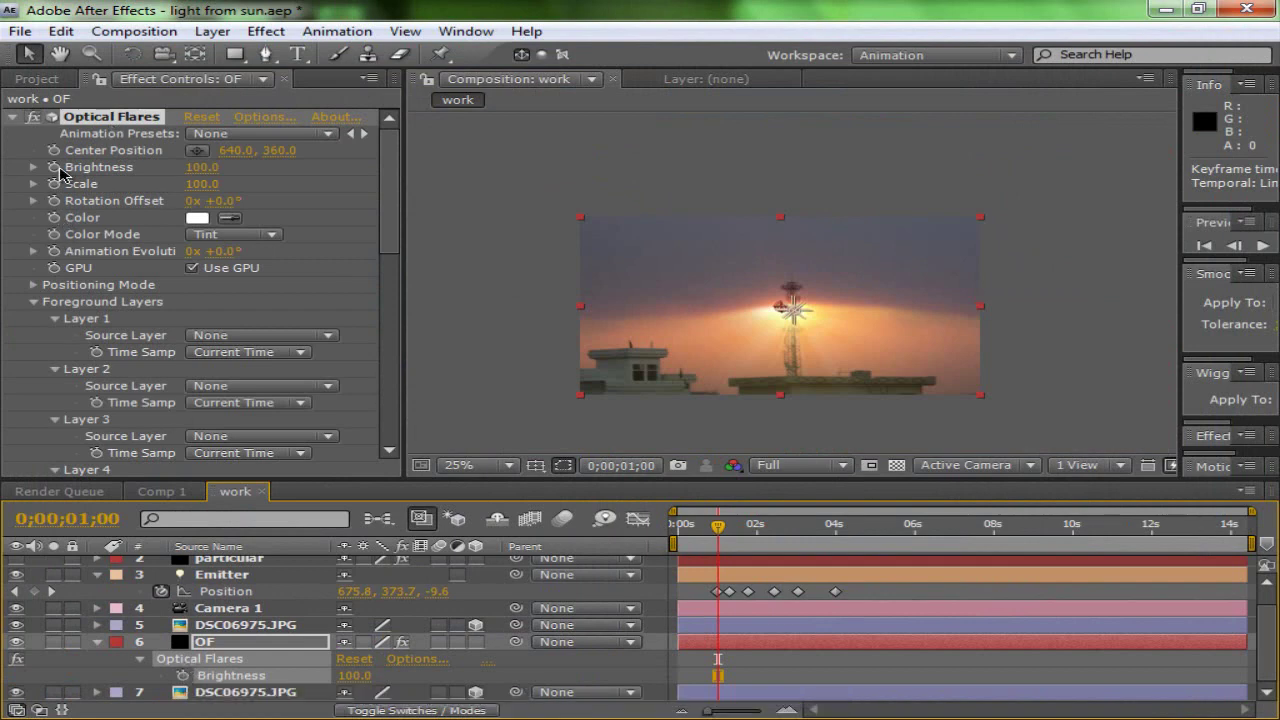
pyautogui.moveTo(718, 526)
pyautogui.mouseDown()
pyautogui.moveTo(876, 540)
pyautogui.moveTo(694, 530)
pyautogui.moveTo(721, 528)
pyautogui.mouseUp()
pyautogui.click(168, 491)
pyautogui.click(244, 491)
pyautogui.click(184, 675)
pyautogui.moveTo(376, 675); pyautogui.dragTo(372, 675)
# Step: Add a Brightness keyframe of 100 ahead of the flare's peak and shift it to about half a second
pyautogui.moveTo(724, 535); pyautogui.dragTo(709, 531)
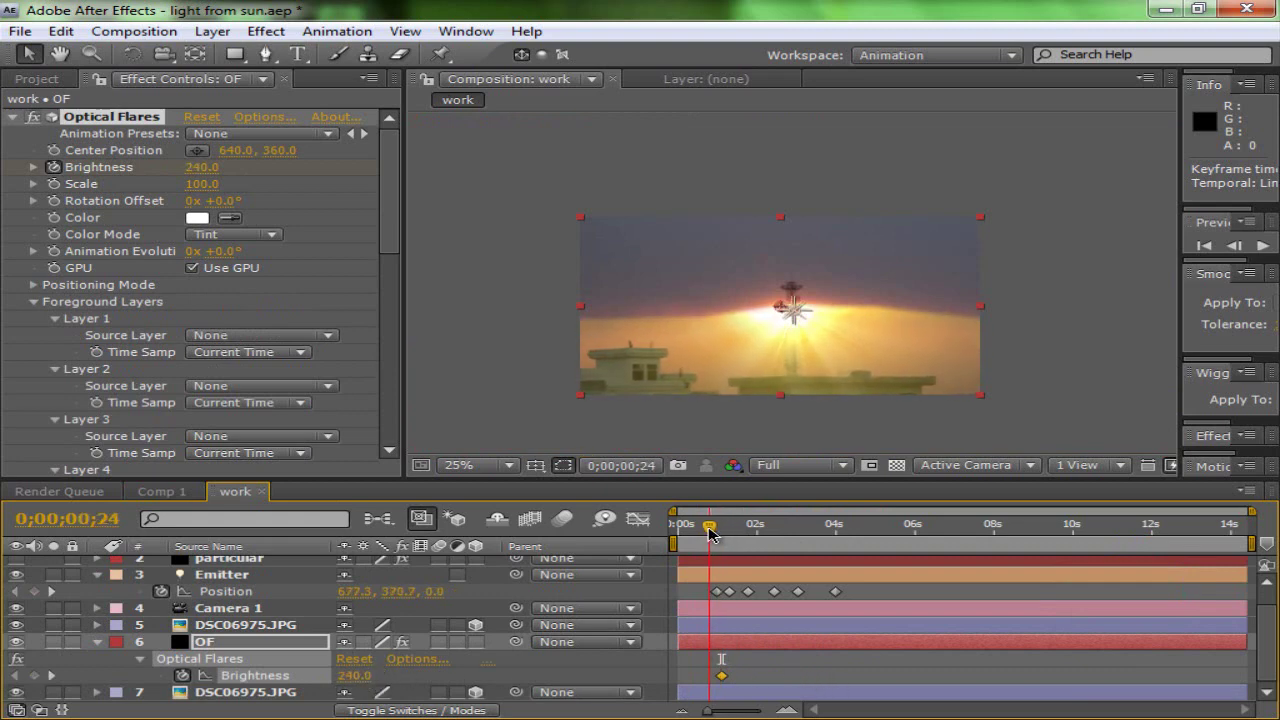
pyautogui.click(350, 676)
pyautogui.write('100')
pyautogui.press('Return')
pyautogui.moveTo(696, 678); pyautogui.dragTo(700, 678)
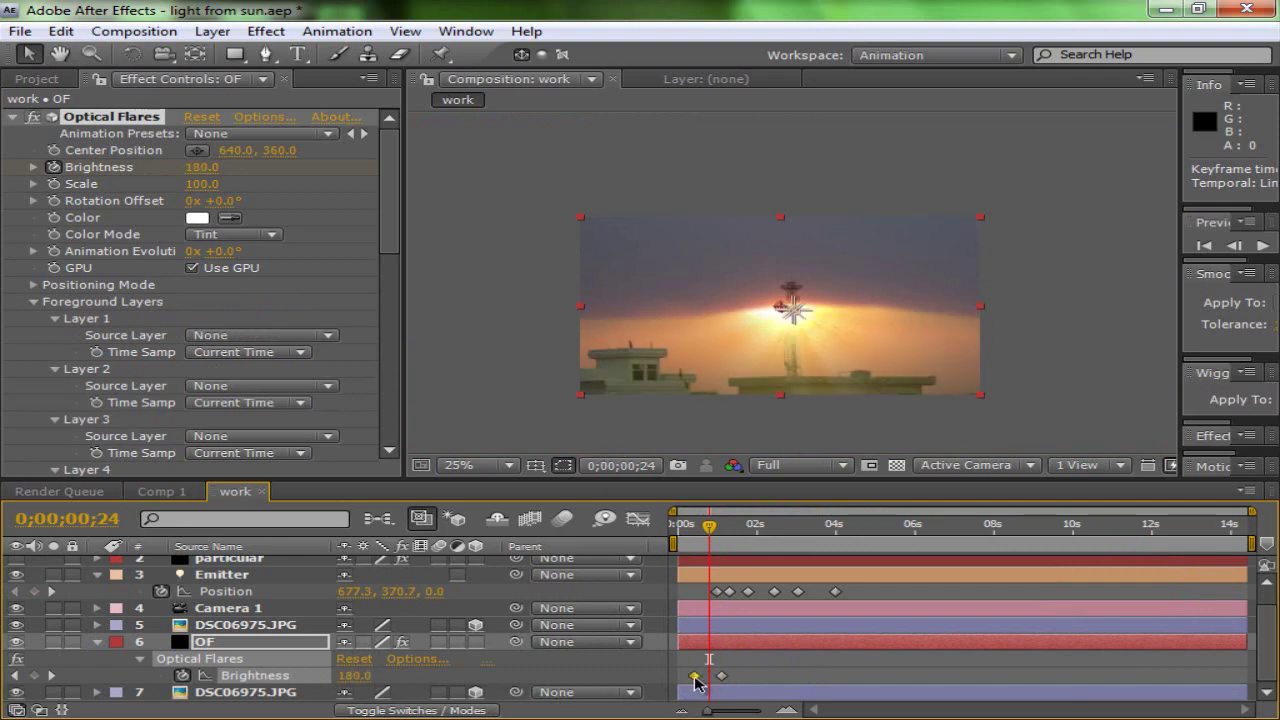
# Step: Add a Brightness keyframe of 50 at 0;00;01;11 and scrub through the flare's fade
pyautogui.moveTo(710, 518); pyautogui.dragTo(732, 523)
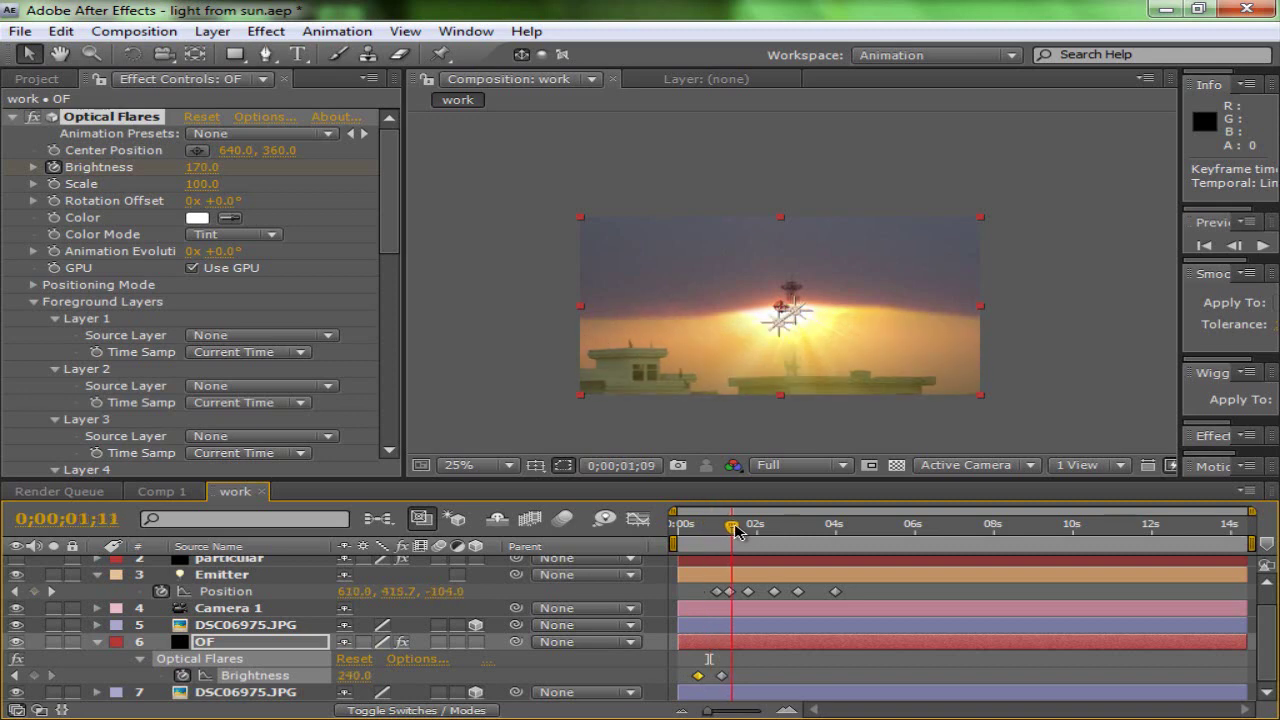
pyautogui.click(354, 677)
pyautogui.write('50')
pyautogui.press('Return')
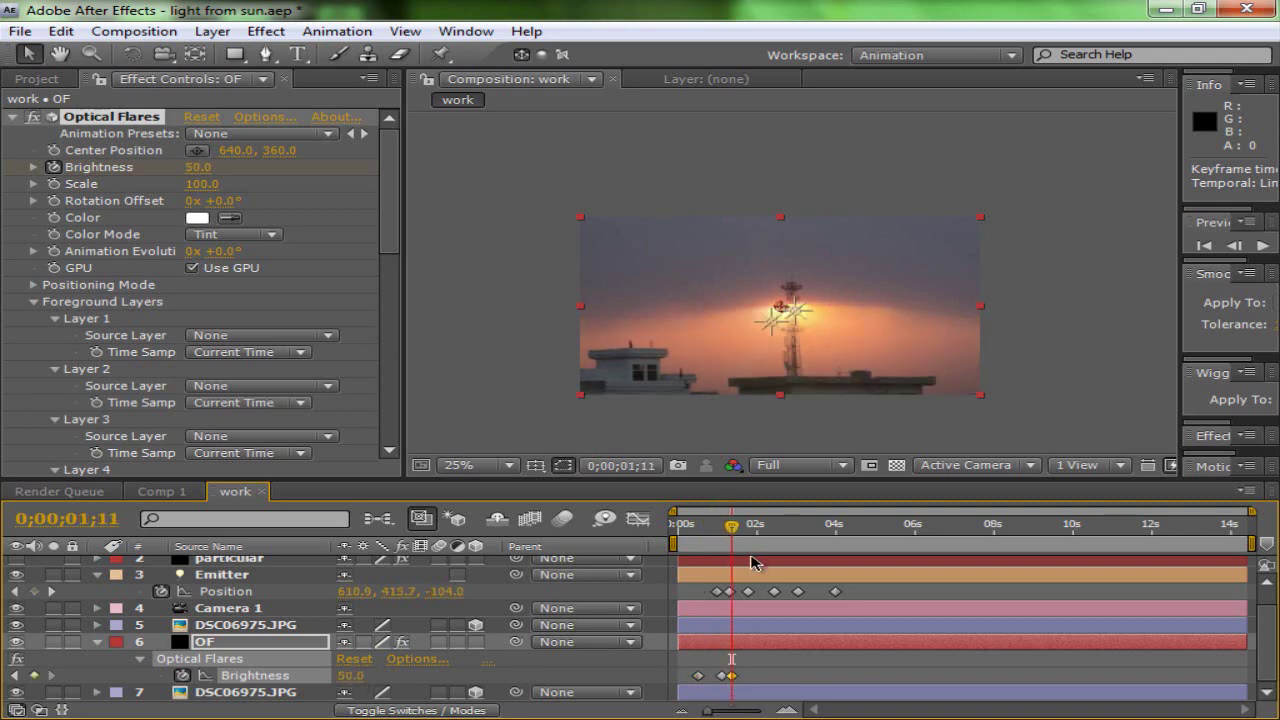
pyautogui.click(775, 662)
pyautogui.moveTo(742, 546); pyautogui.dragTo(791, 537)
# Step: Collapse the OF layer's properties, then select the particular layer and make it visible again
pyautogui.click(6, 118)
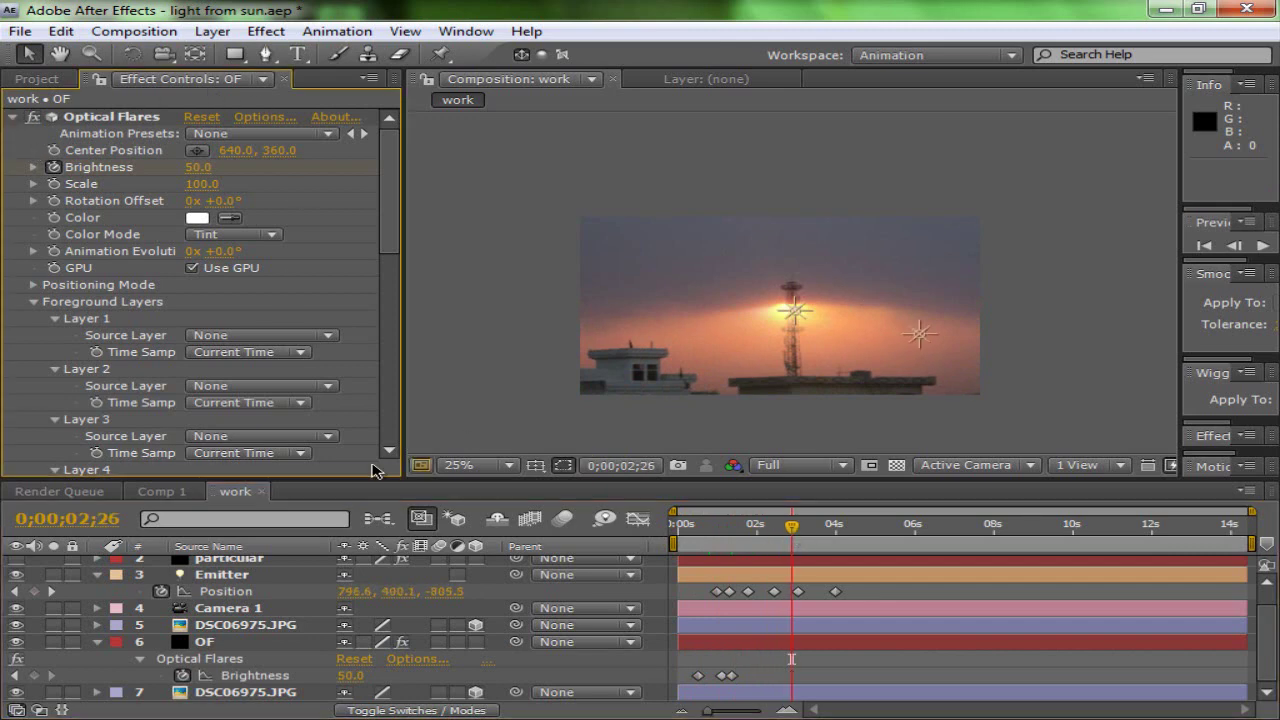
pyautogui.scroll(1, 270, 585)
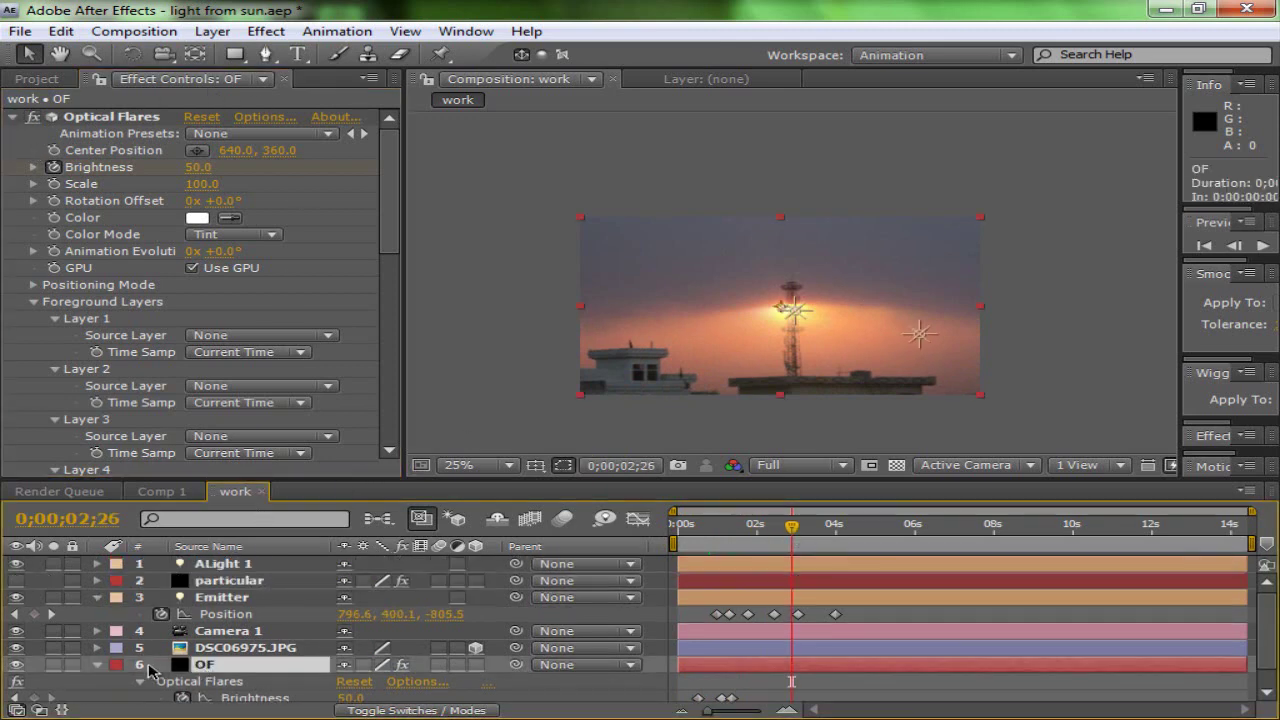
pyautogui.click(97, 664)
pyautogui.click(239, 585)
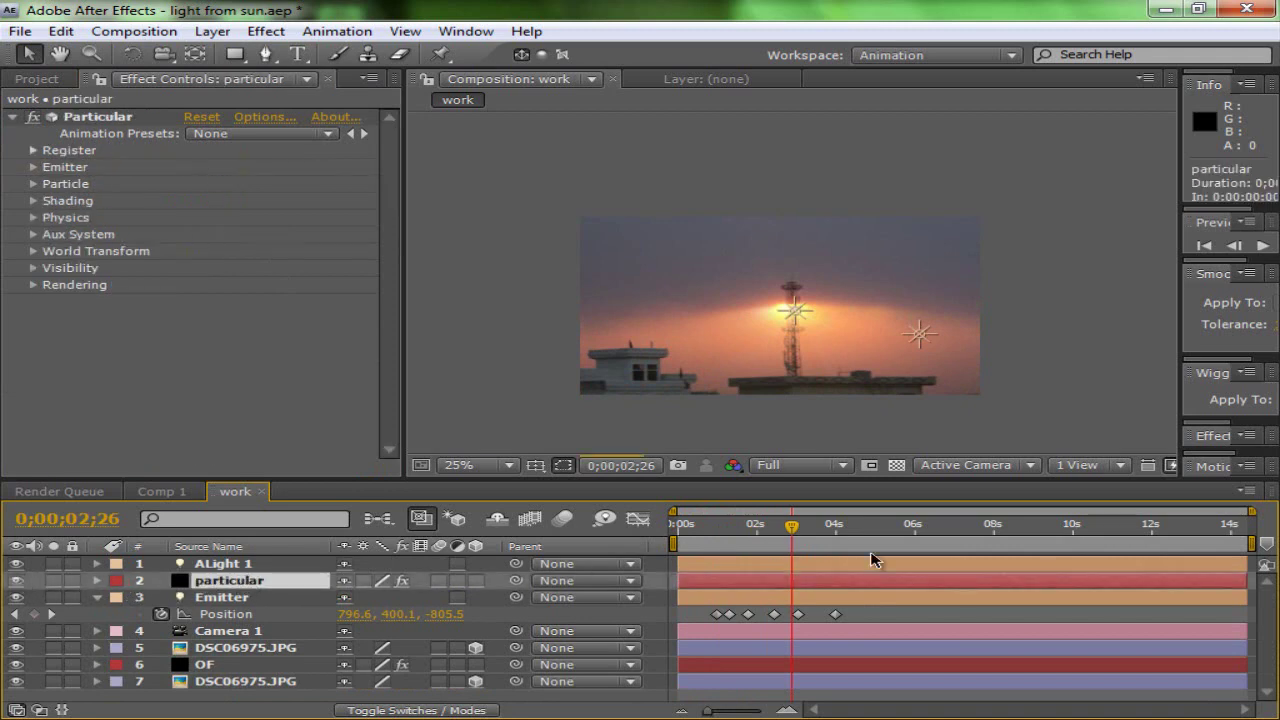
# Step: Examine ALight 1 at the first frame from the Top view and return to the Active Camera view
pyautogui.moveTo(797, 530); pyautogui.dragTo(677, 533)
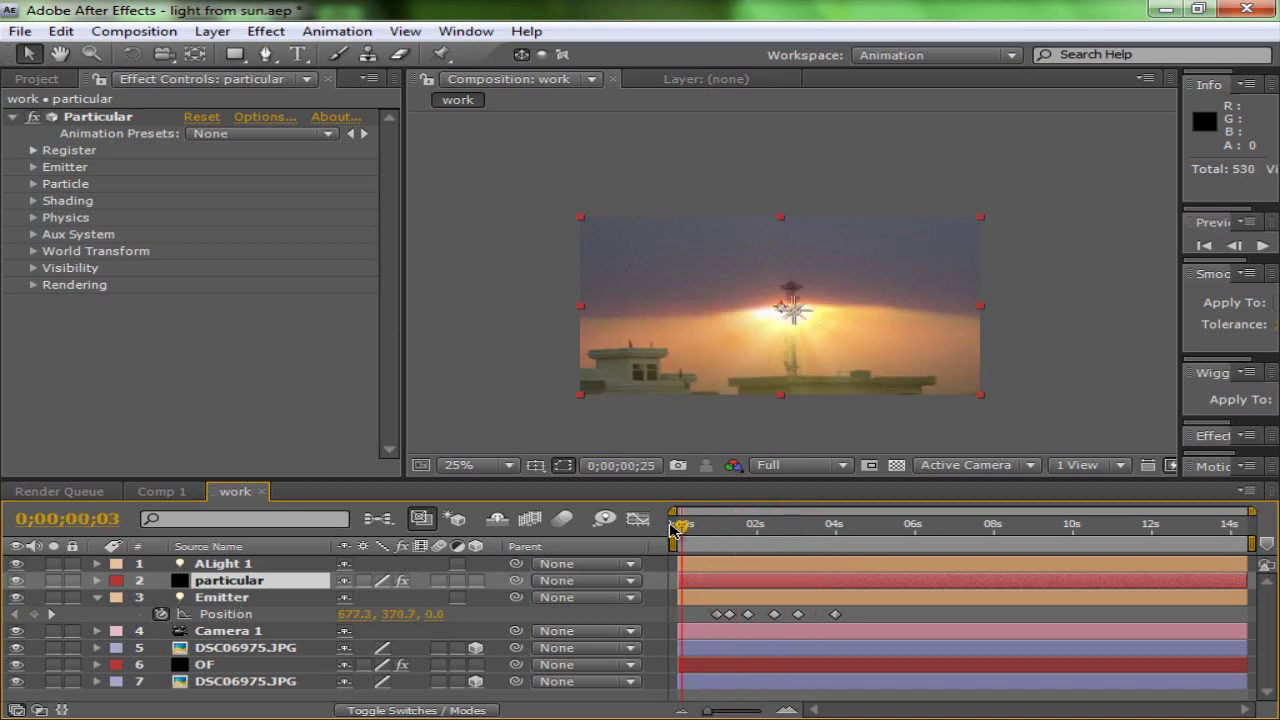
pyautogui.click(190, 566)
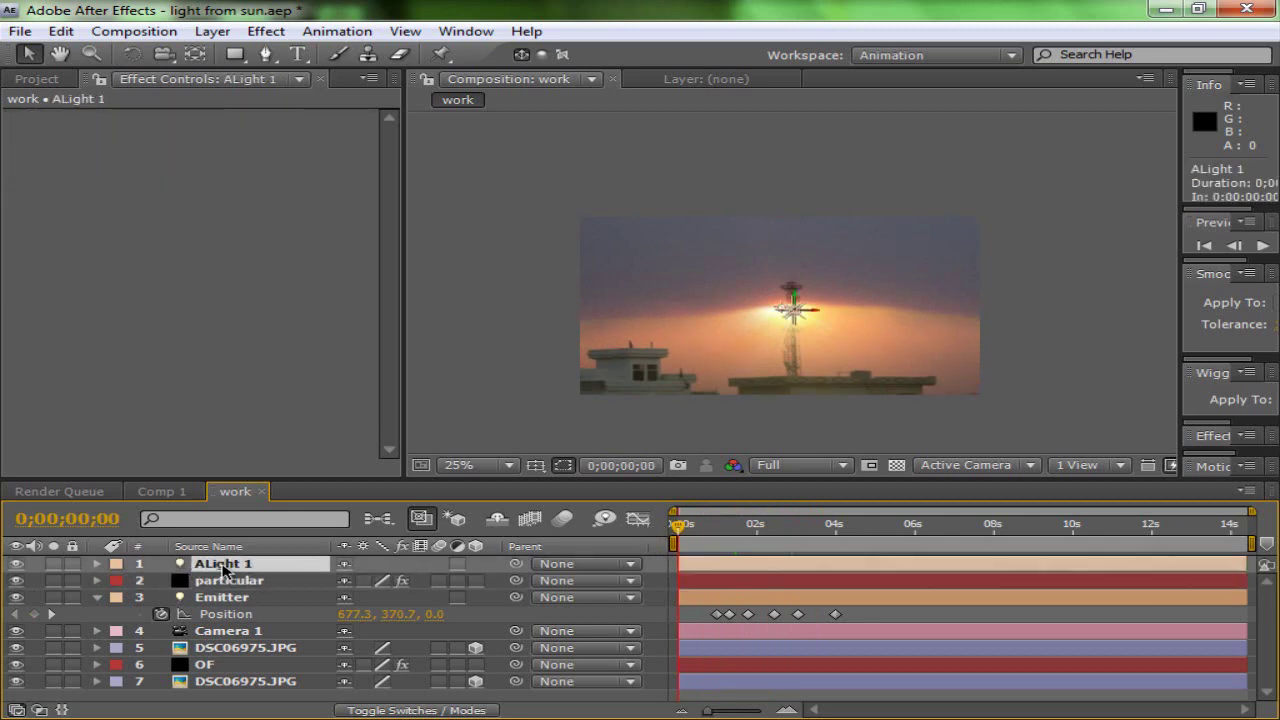
pyautogui.click(993, 473)
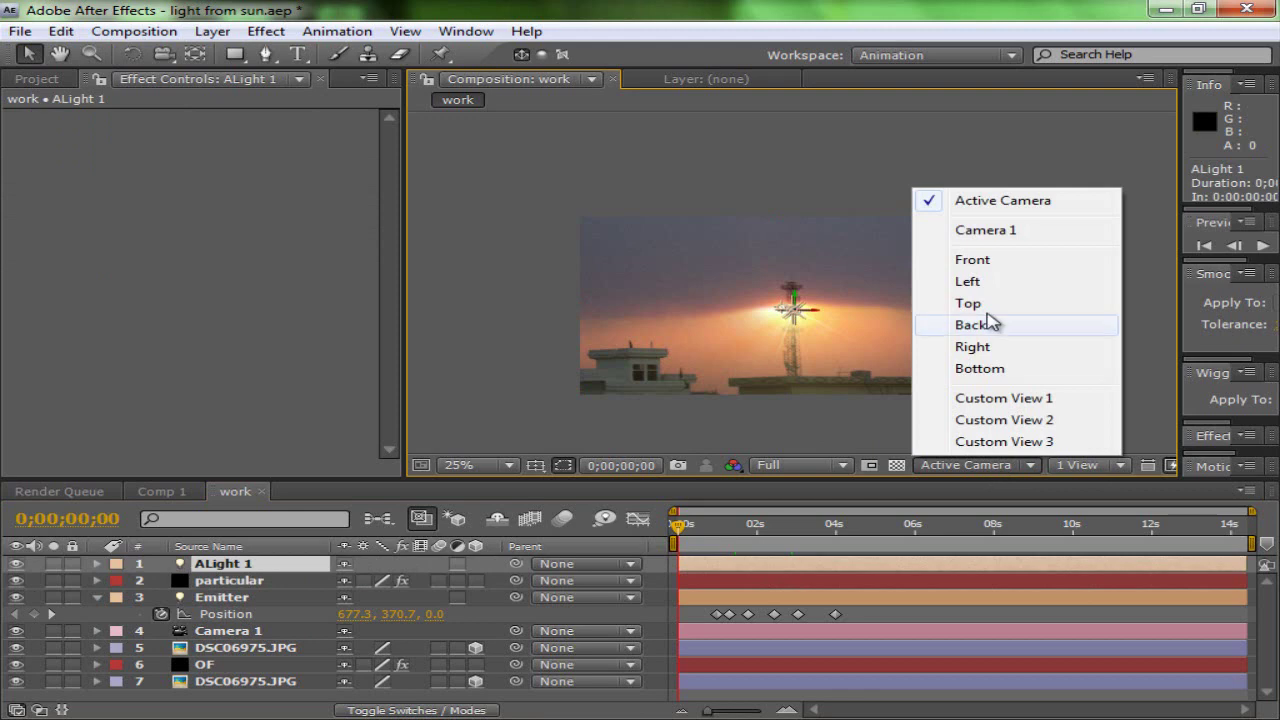
pyautogui.click(995, 303)
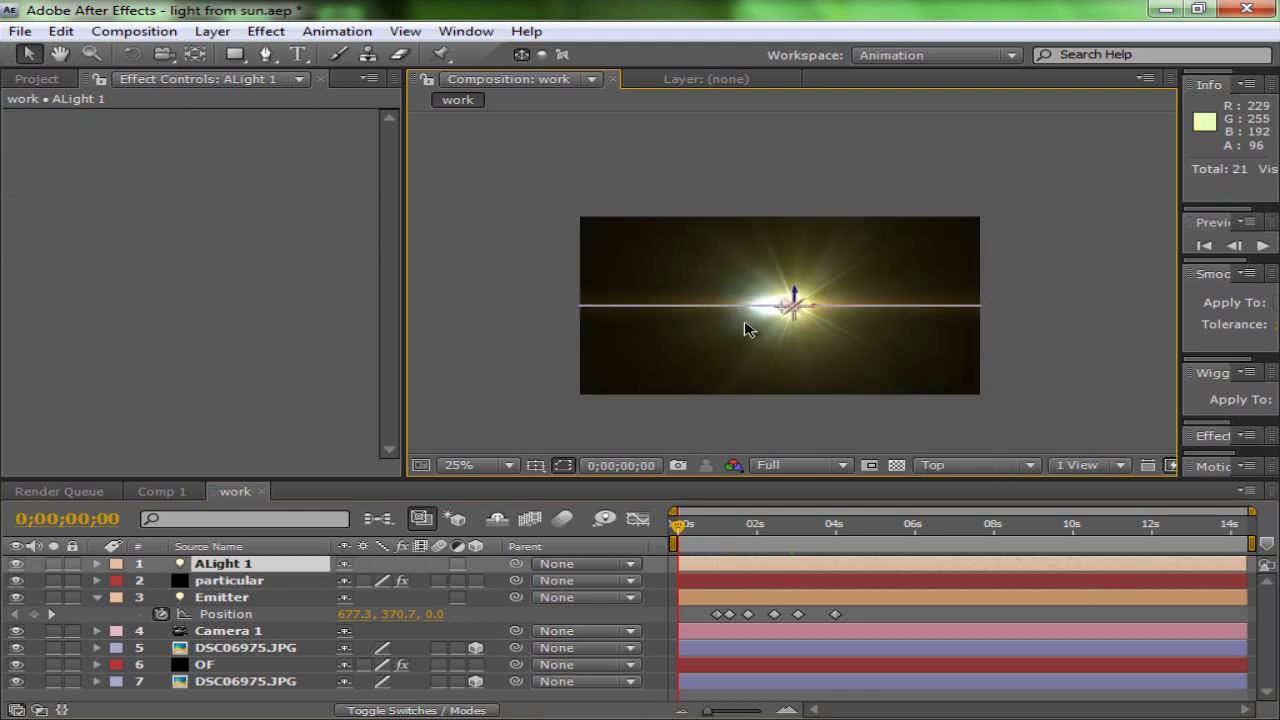
pyautogui.click(932, 468)
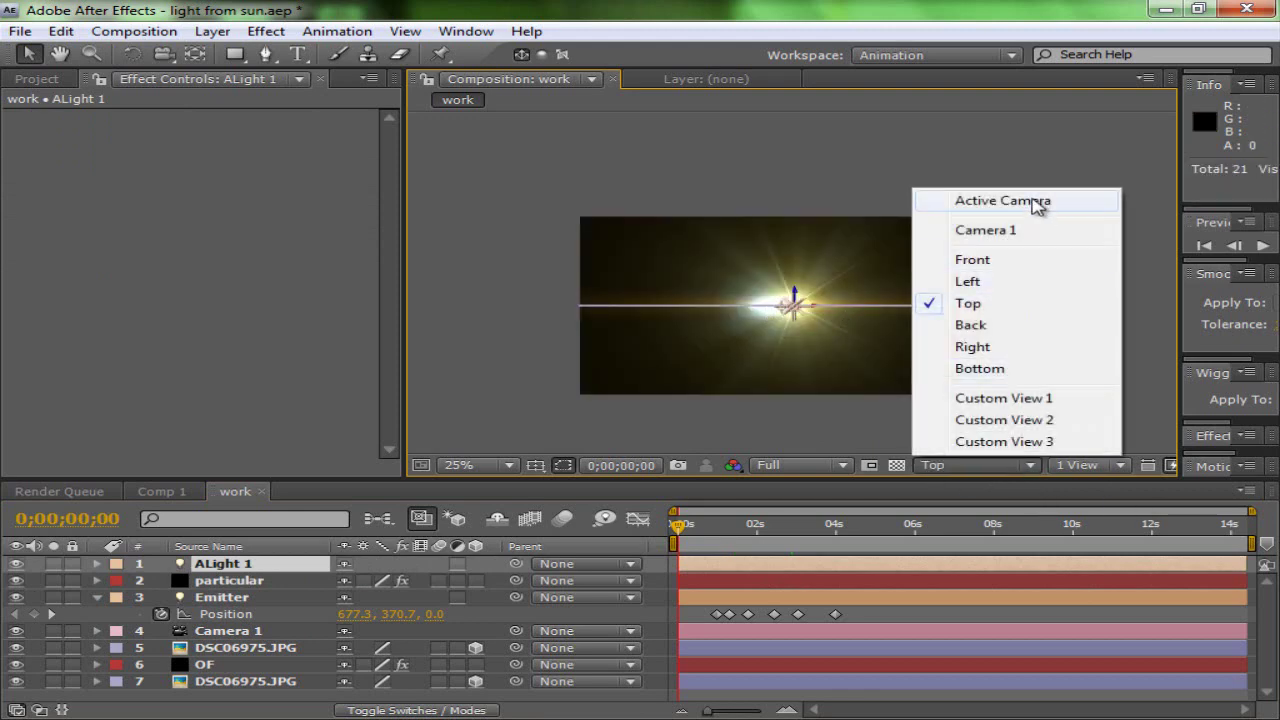
pyautogui.click(1036, 203)
pyautogui.scroll(1, 812, 362)
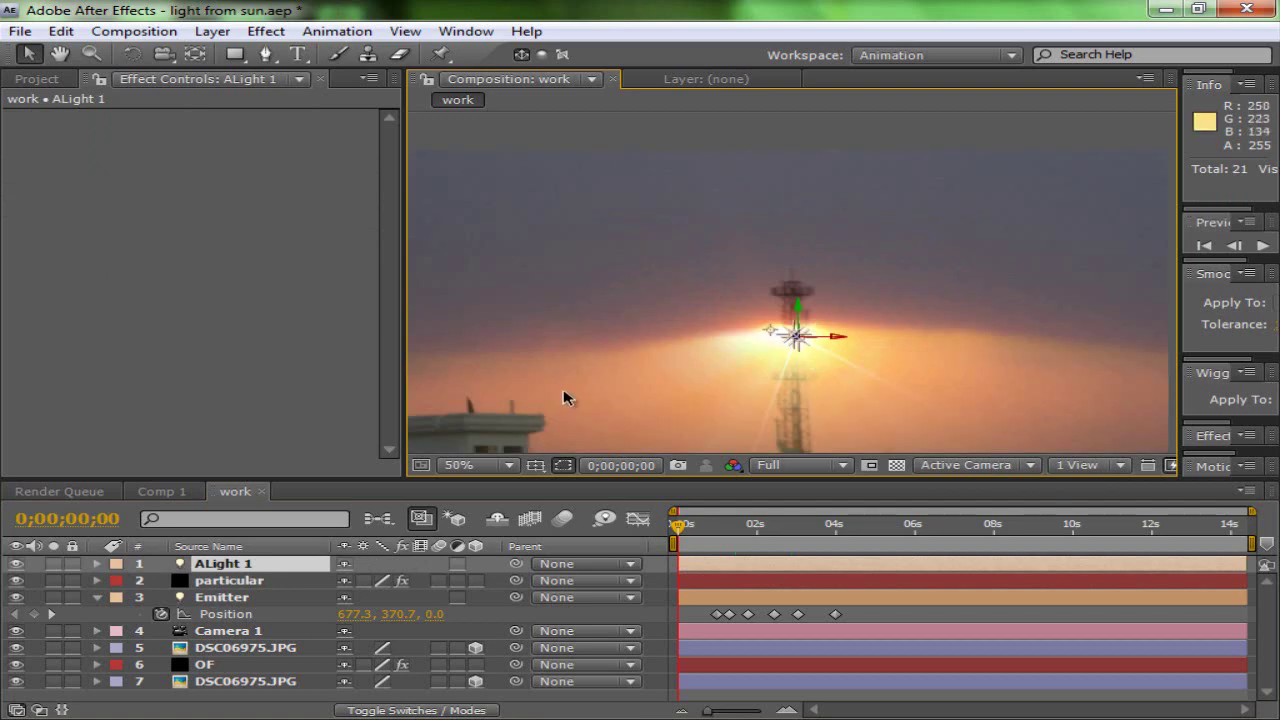
# Step: Dolly Camera 1 in close to the sun at the first frame and fit the composition in the viewer
pyautogui.scroll(-4, 543, 408)
pyautogui.click(228, 634)
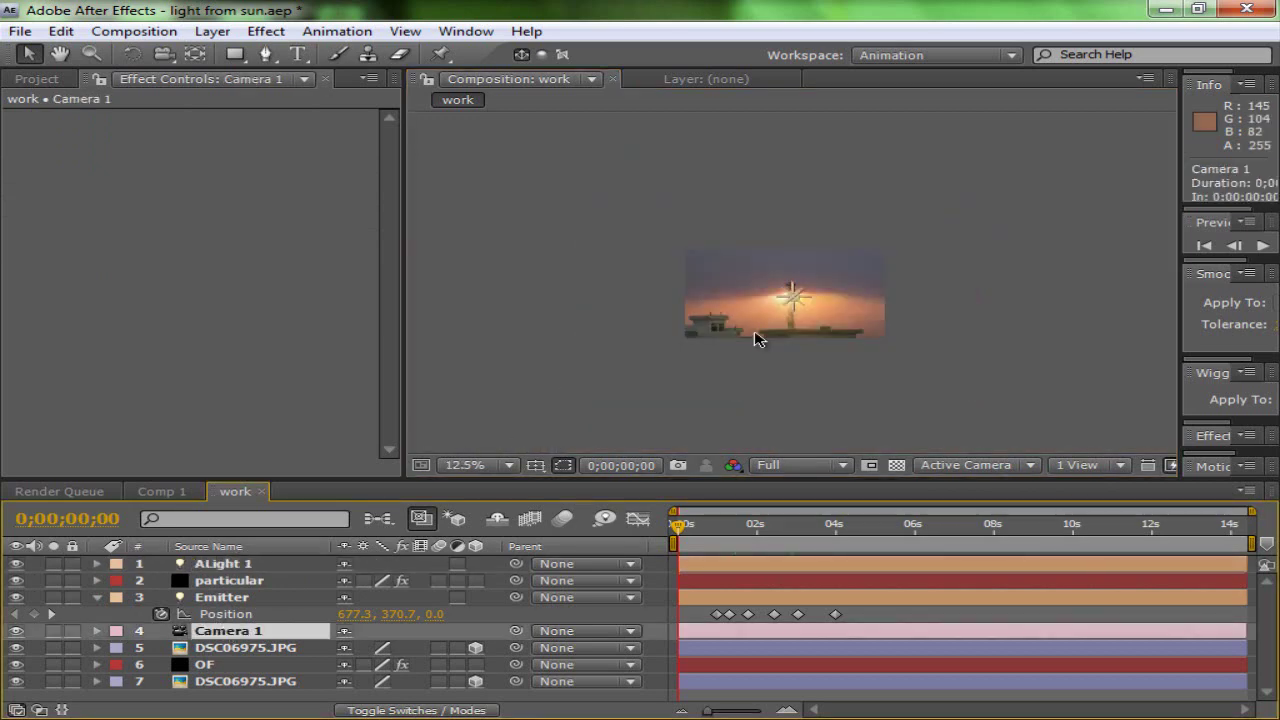
pyautogui.press('c')
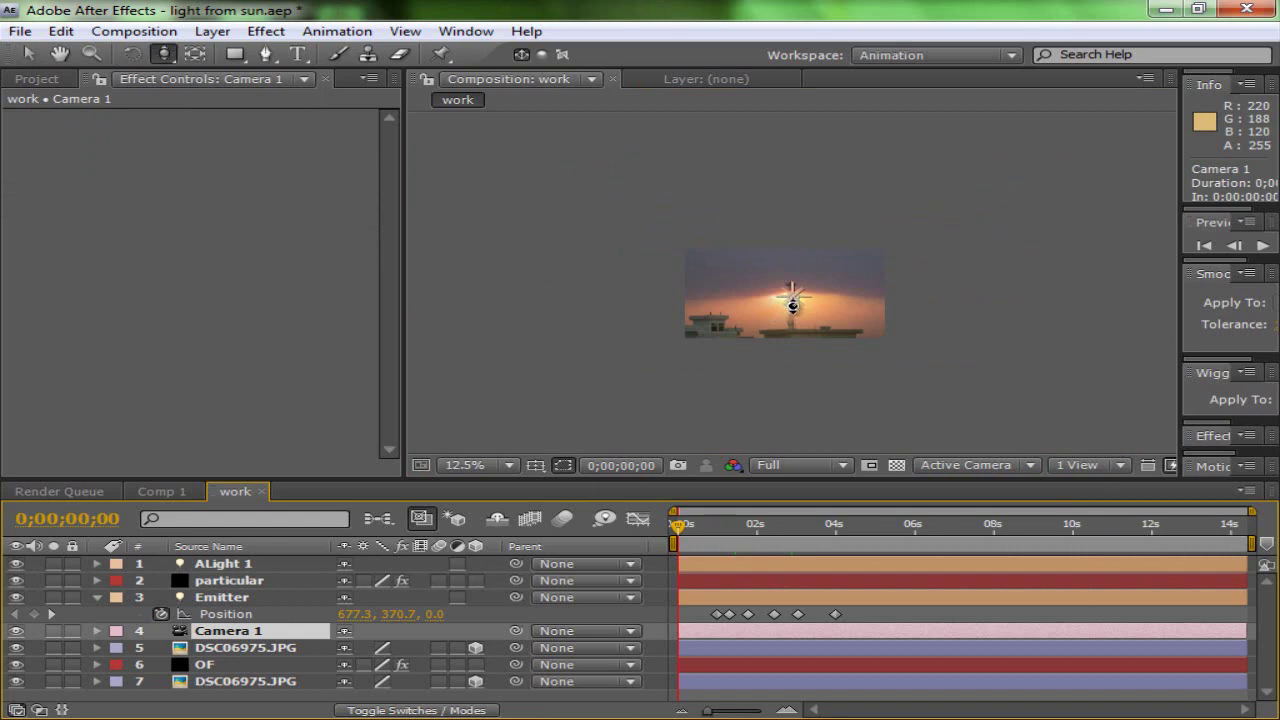
pyautogui.moveTo(790, 262)
pyautogui.mouseDown()
pyautogui.moveTo(786, 251)
pyautogui.moveTo(808, 251)
pyautogui.mouseUp()
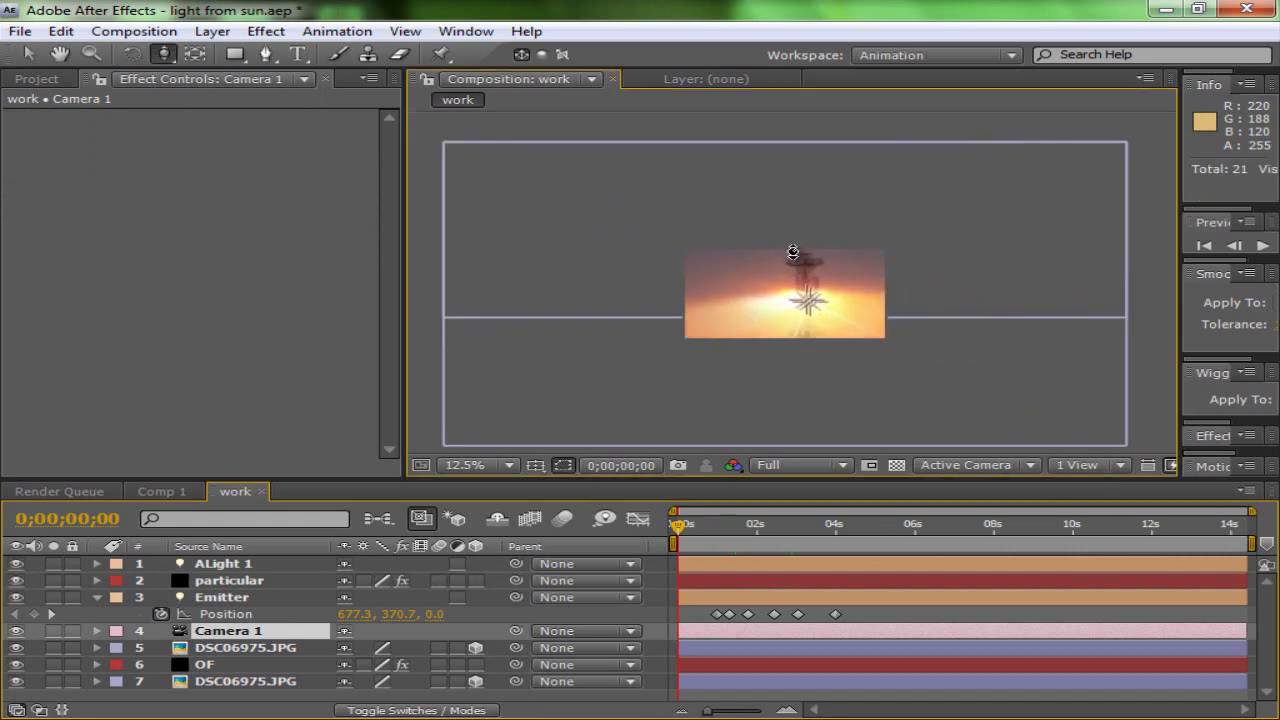
pyautogui.click(472, 470)
pyautogui.click(471, 126)
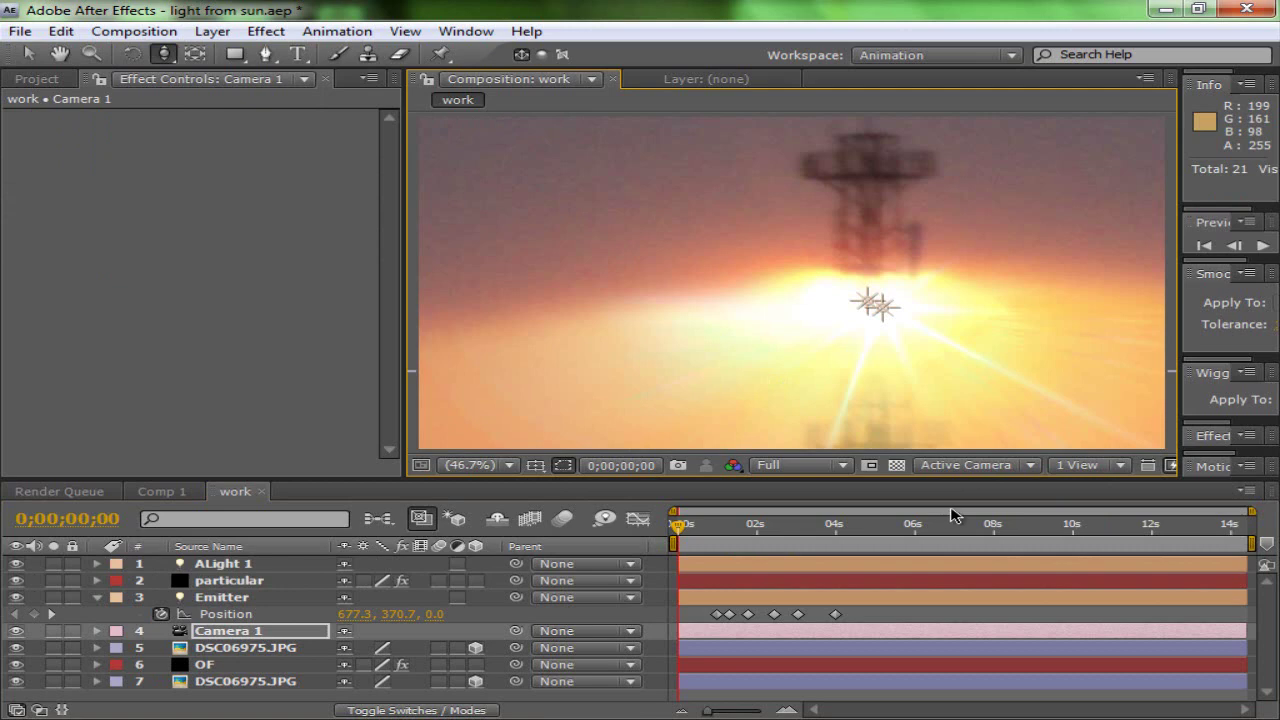
# Step: Try the 2D source type for the OF layer's Optical Flares positioning, and restore Track Lights
pyautogui.click(230, 564)
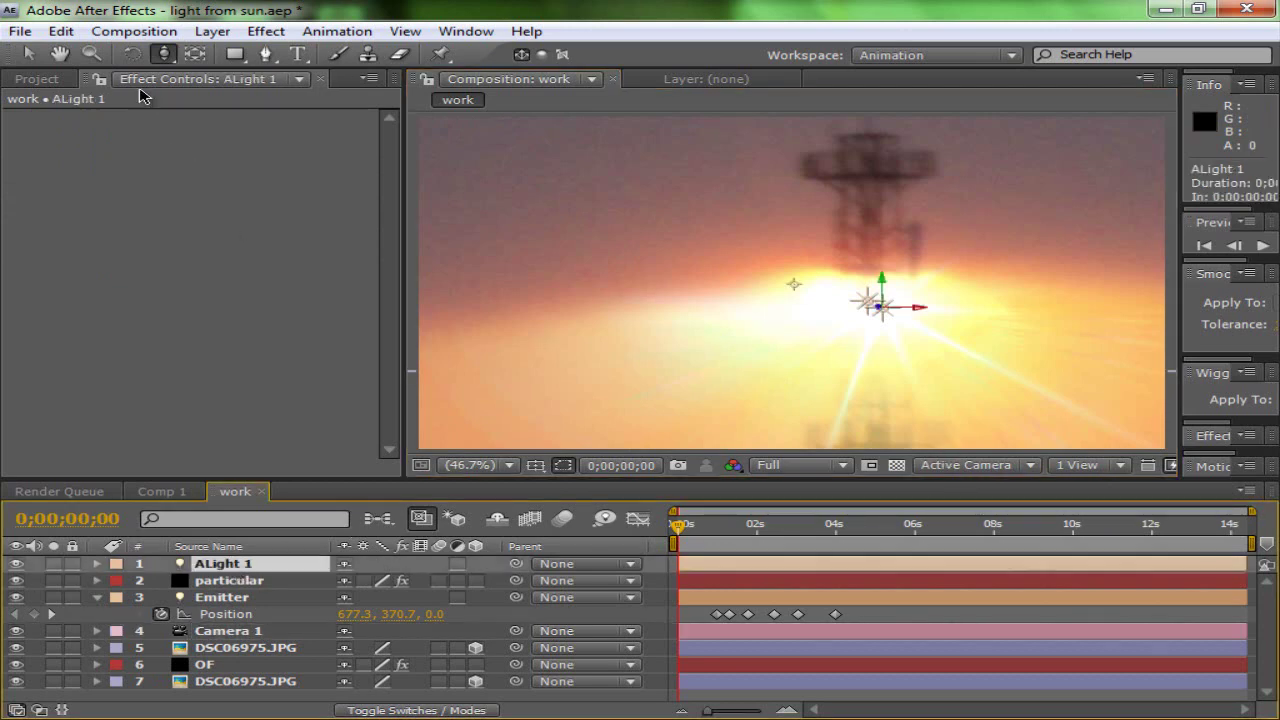
pyautogui.click(230, 664)
pyautogui.click(238, 296)
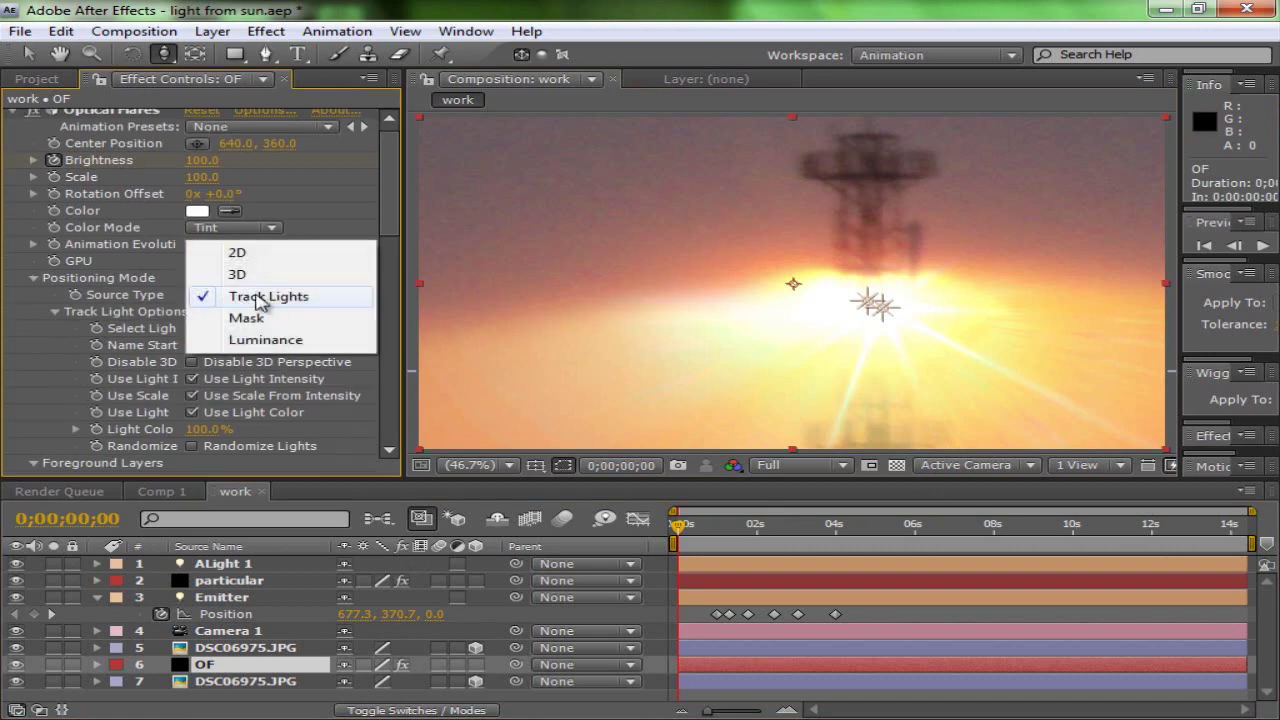
pyautogui.click(236, 252)
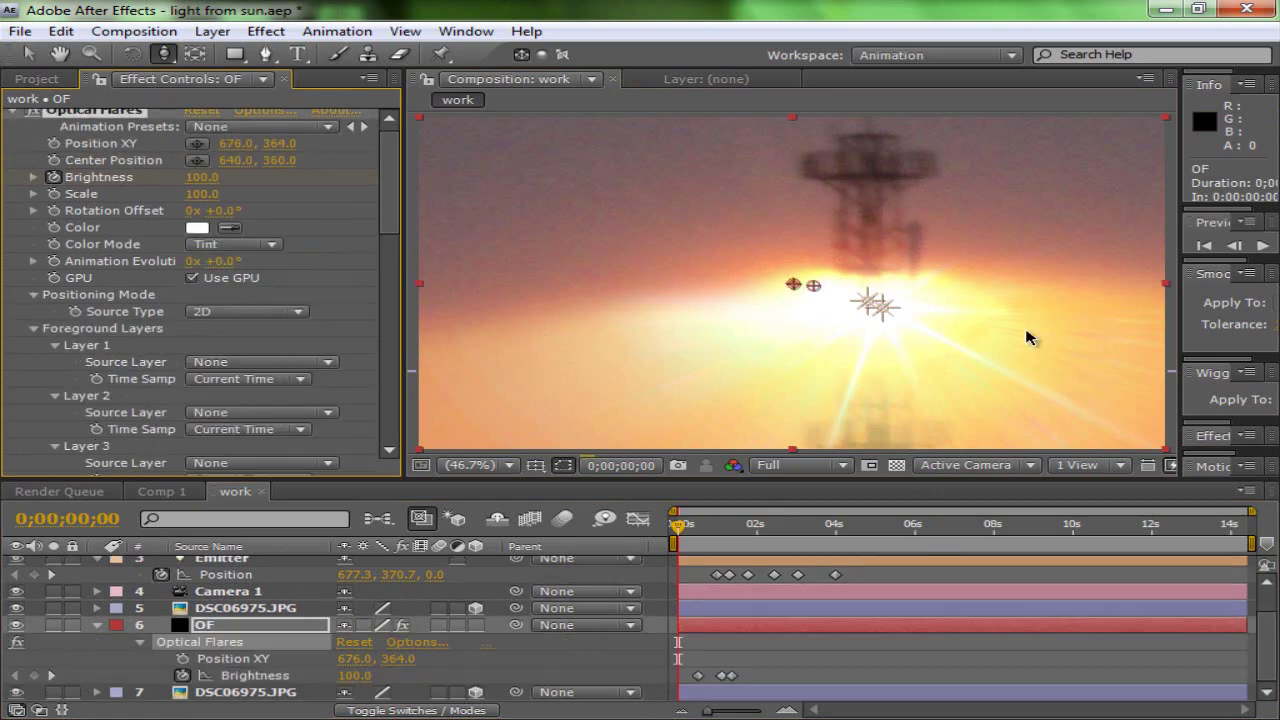
pyautogui.press(',')
pyautogui.press(',')
pyautogui.moveTo(829, 322); pyautogui.dragTo(680, 350)
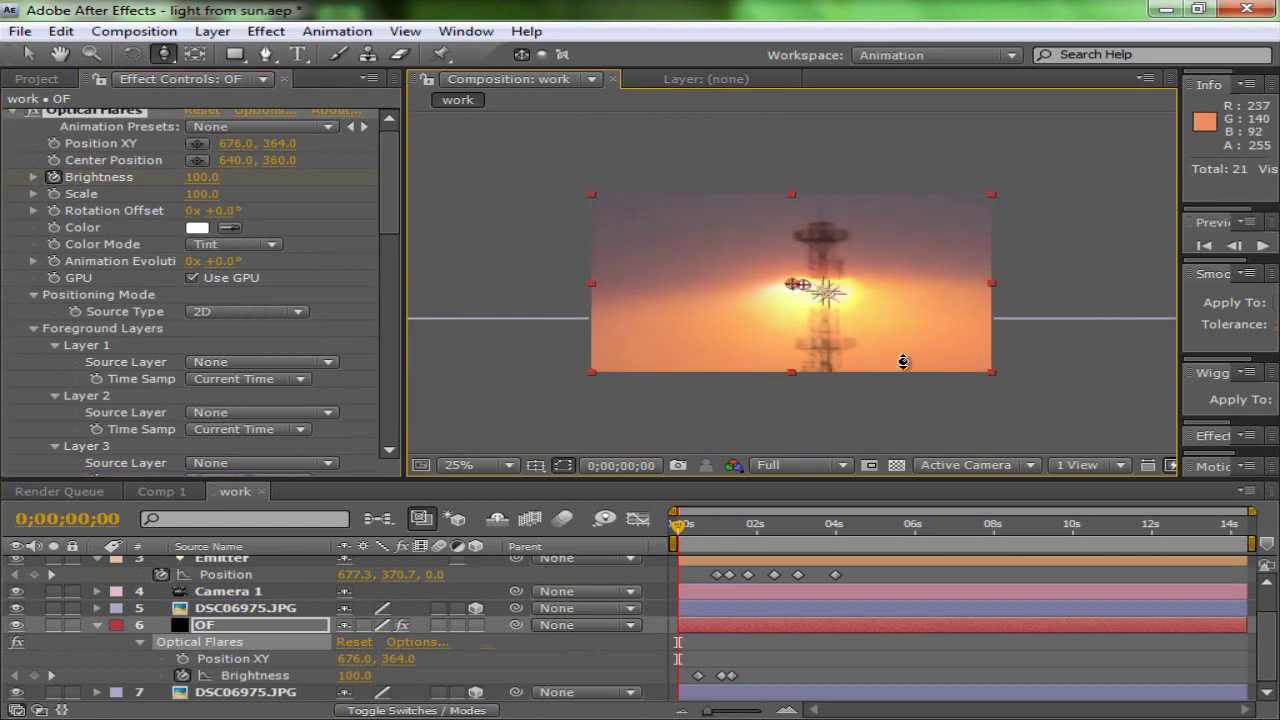
pyautogui.click(232, 312)
pyautogui.click(250, 362)
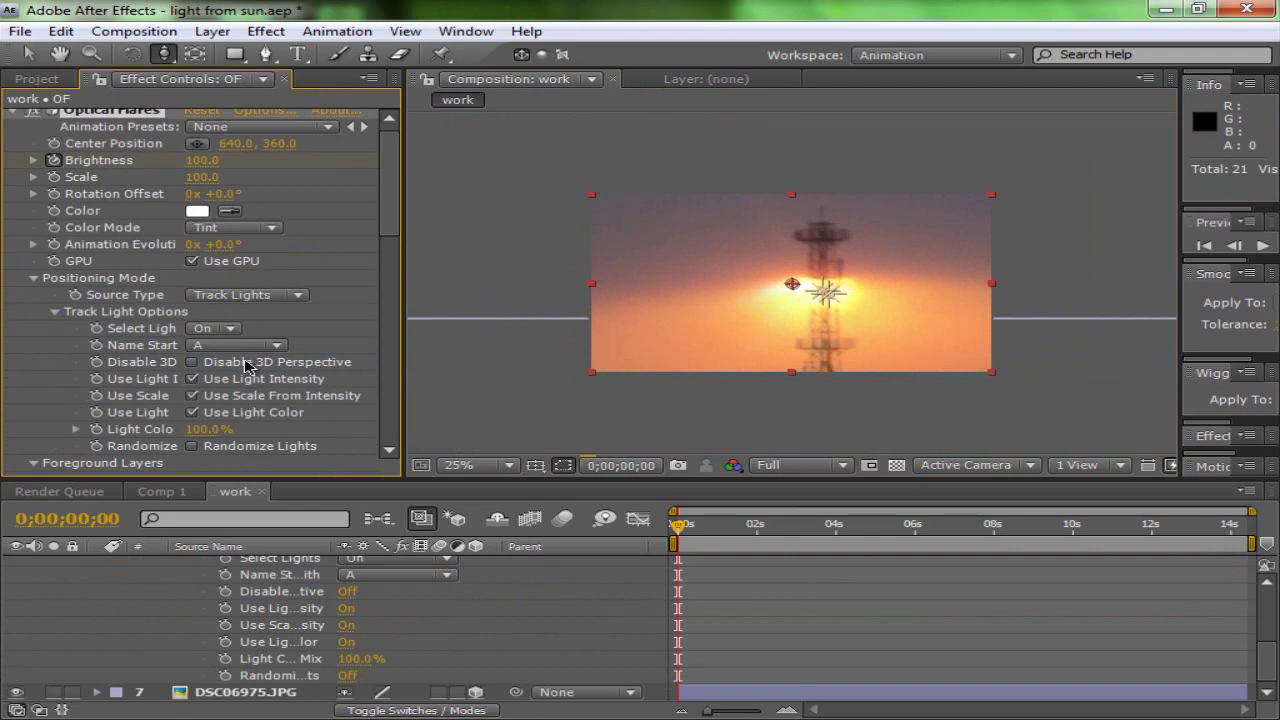
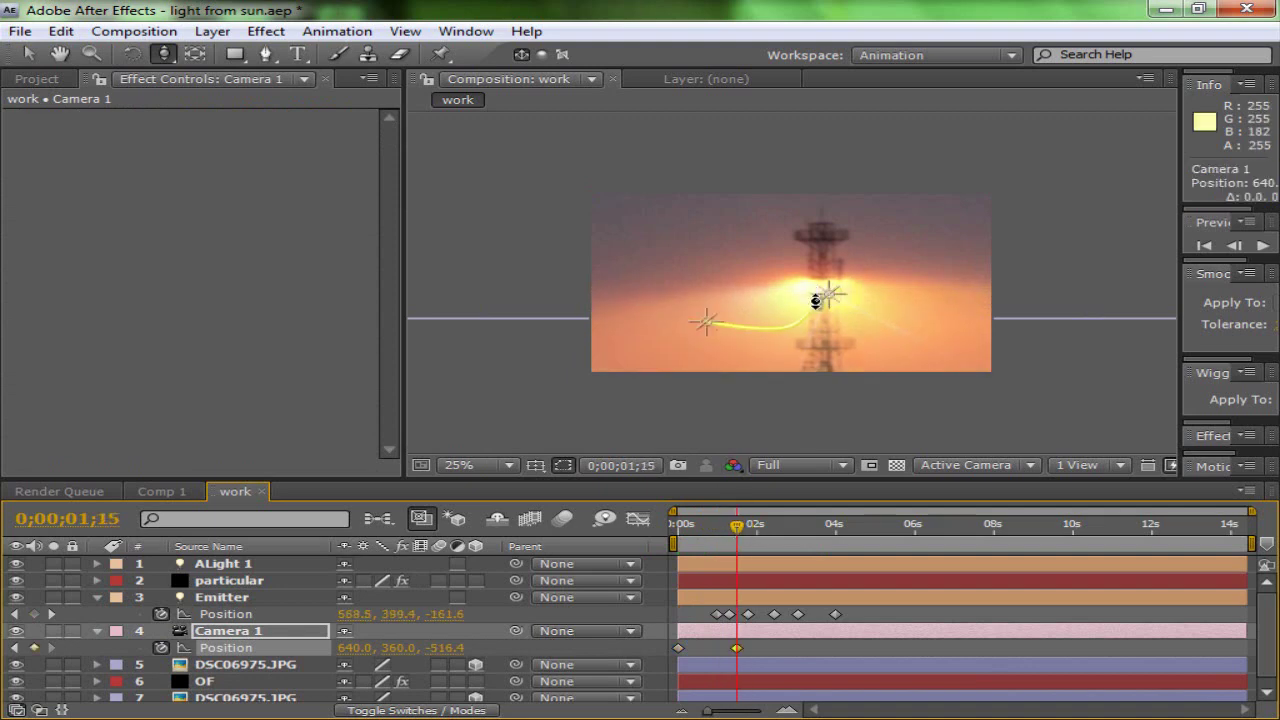
# Step: Pull Camera 1 back from the sun with Position keyframes at 0;00;01;15, 0;00;02;16 (Z -1100.4) and 0;00;03;19 (Z -1178.7)
pyautogui.moveTo(822, 294); pyautogui.dragTo(814, 320)
pyautogui.moveTo(738, 524); pyautogui.dragTo(778, 524)
pyautogui.moveTo(822, 262); pyautogui.dragTo(819, 307)
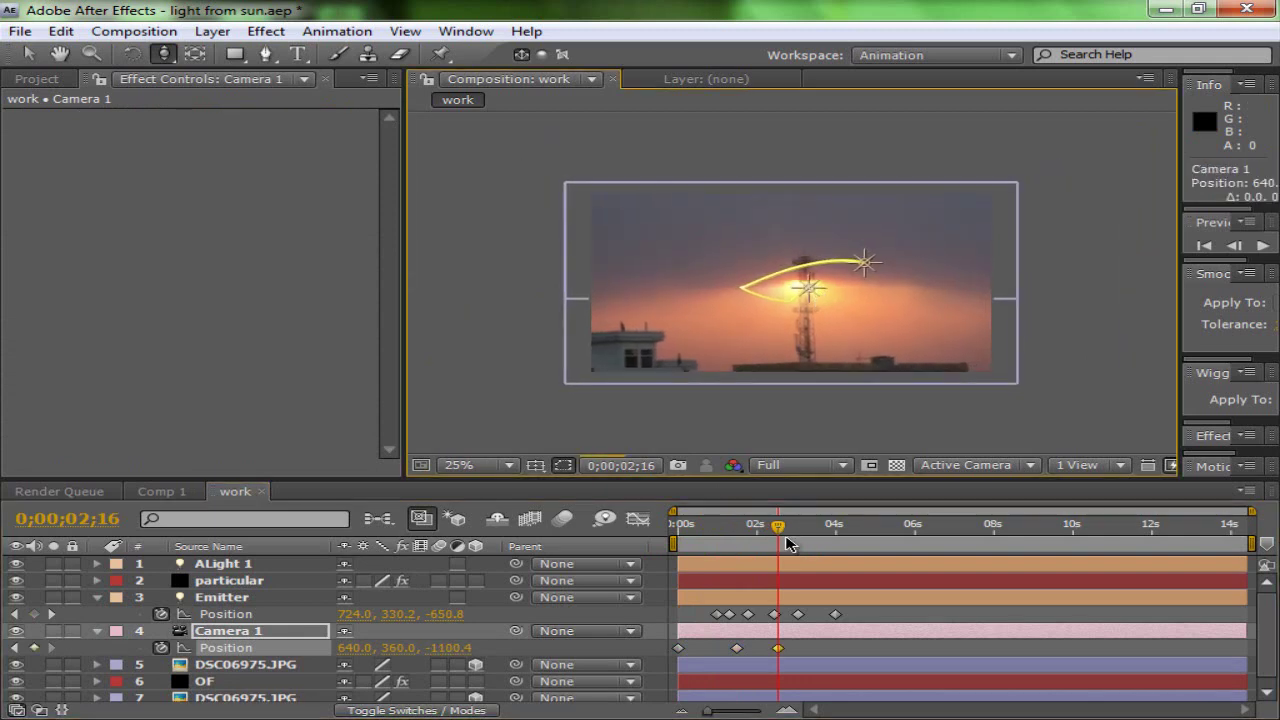
pyautogui.moveTo(779, 524); pyautogui.dragTo(828, 530)
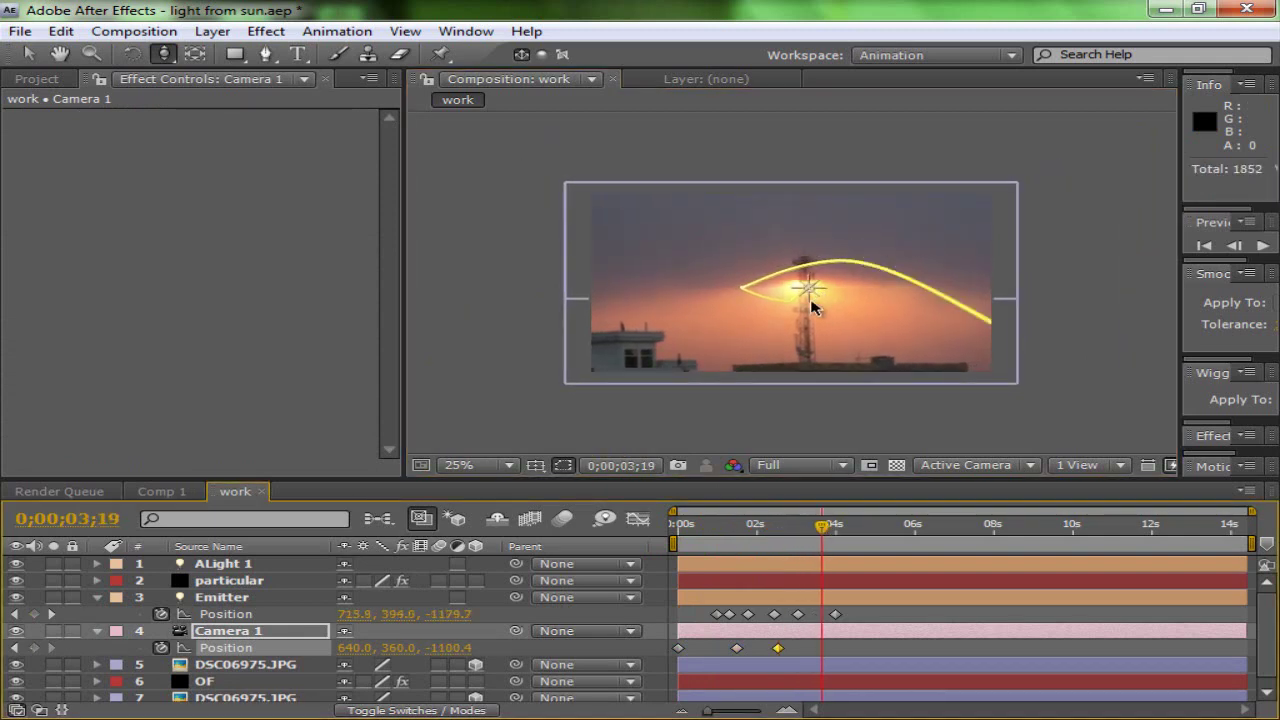
pyautogui.moveTo(805, 300); pyautogui.dragTo(802, 318)
pyautogui.moveTo(822, 527)
pyautogui.mouseDown()
pyautogui.moveTo(905, 530)
pyautogui.moveTo(810, 531)
pyautogui.mouseUp()
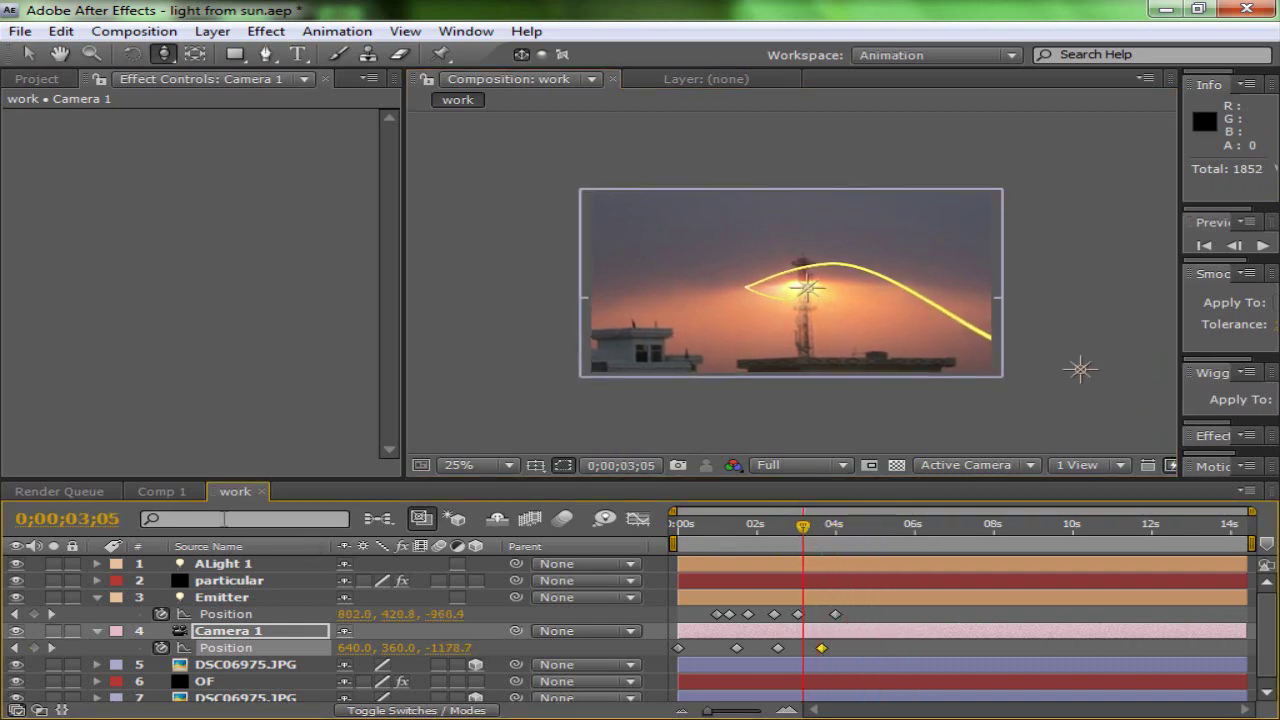
# Step: Collapse the Emitter and Camera 1 properties, select the particular layer, and review the streak in Comp 1 up to 0;00;06;04
pyautogui.click(243, 666)
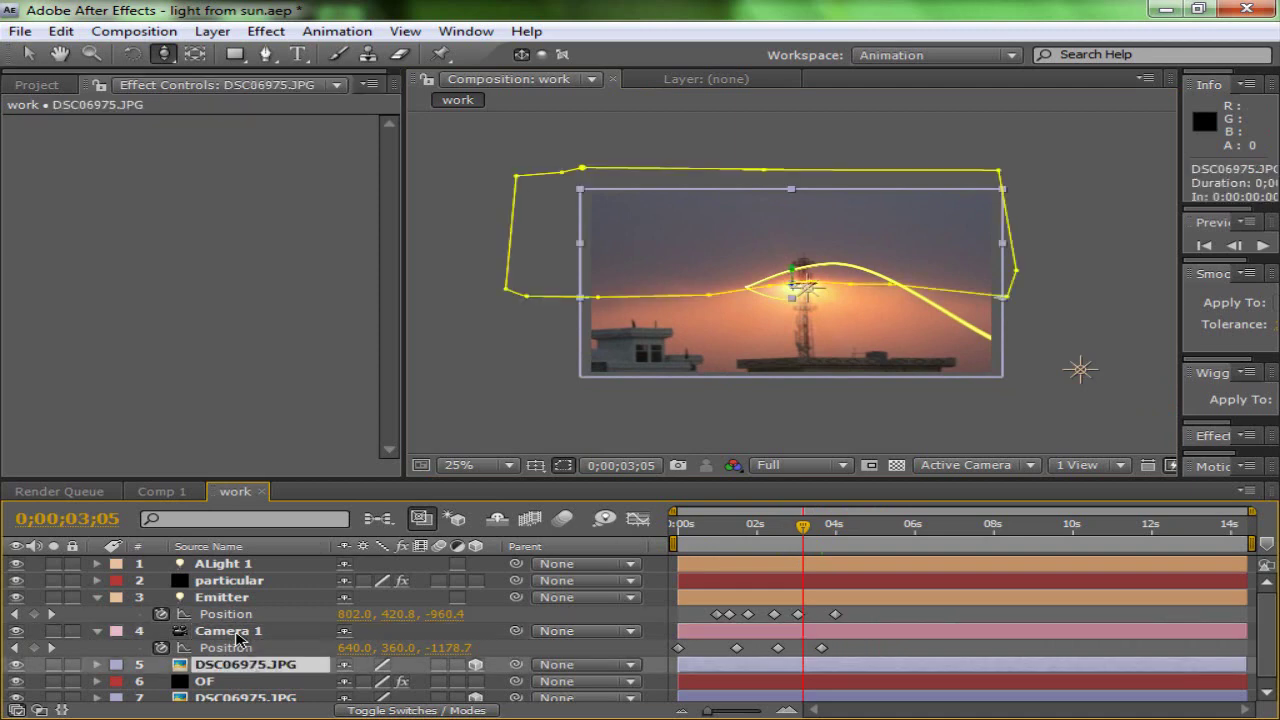
pyautogui.click(97, 599)
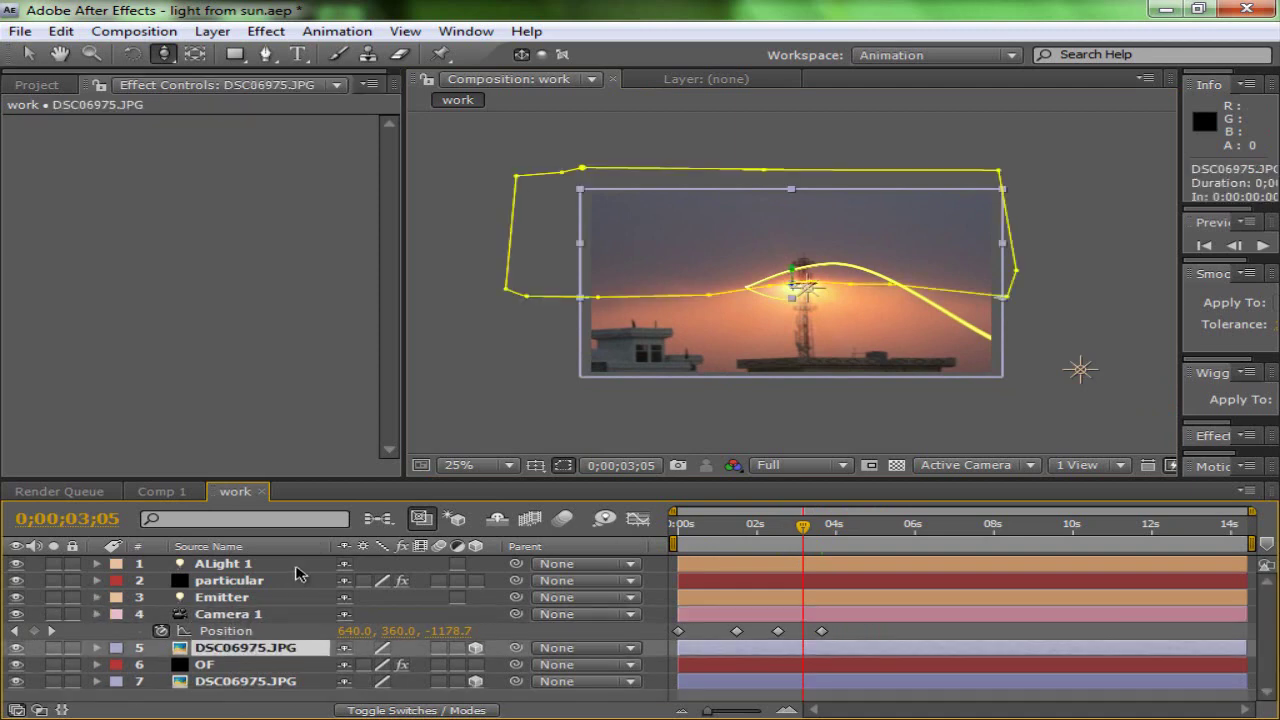
pyautogui.click(297, 579)
pyautogui.click(161, 491)
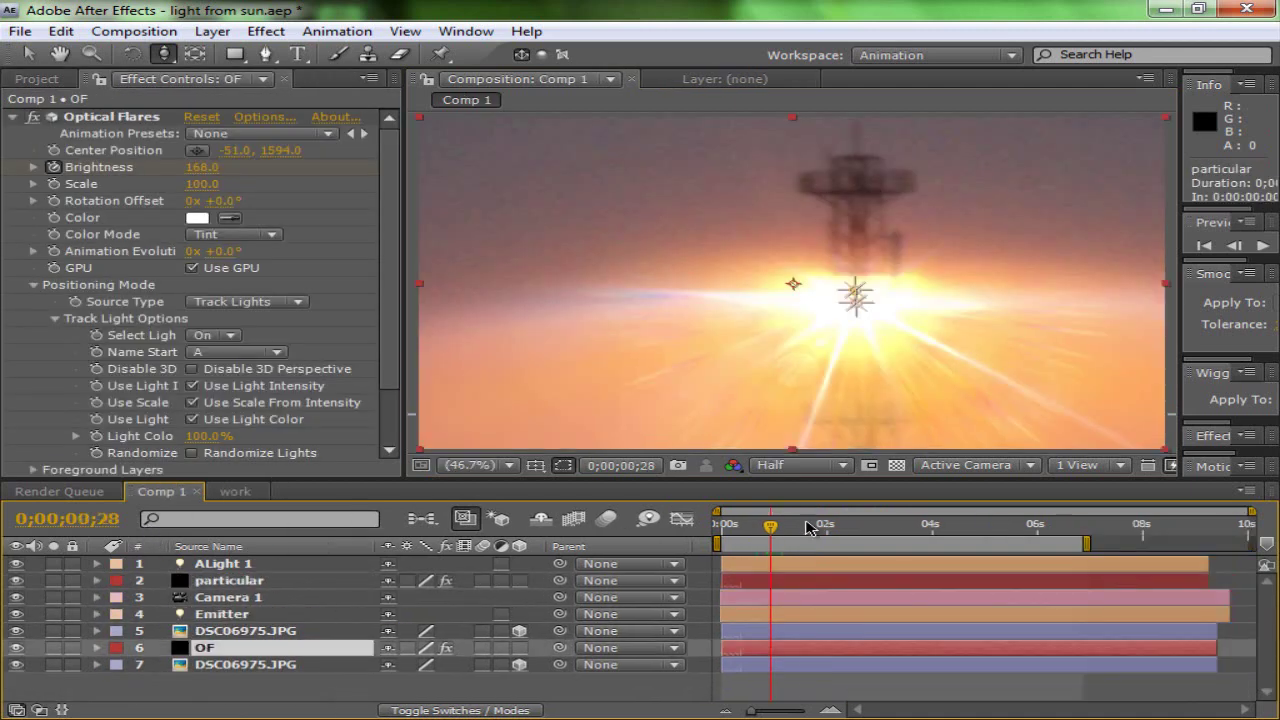
pyautogui.moveTo(800, 535); pyautogui.dragTo(1044, 528)
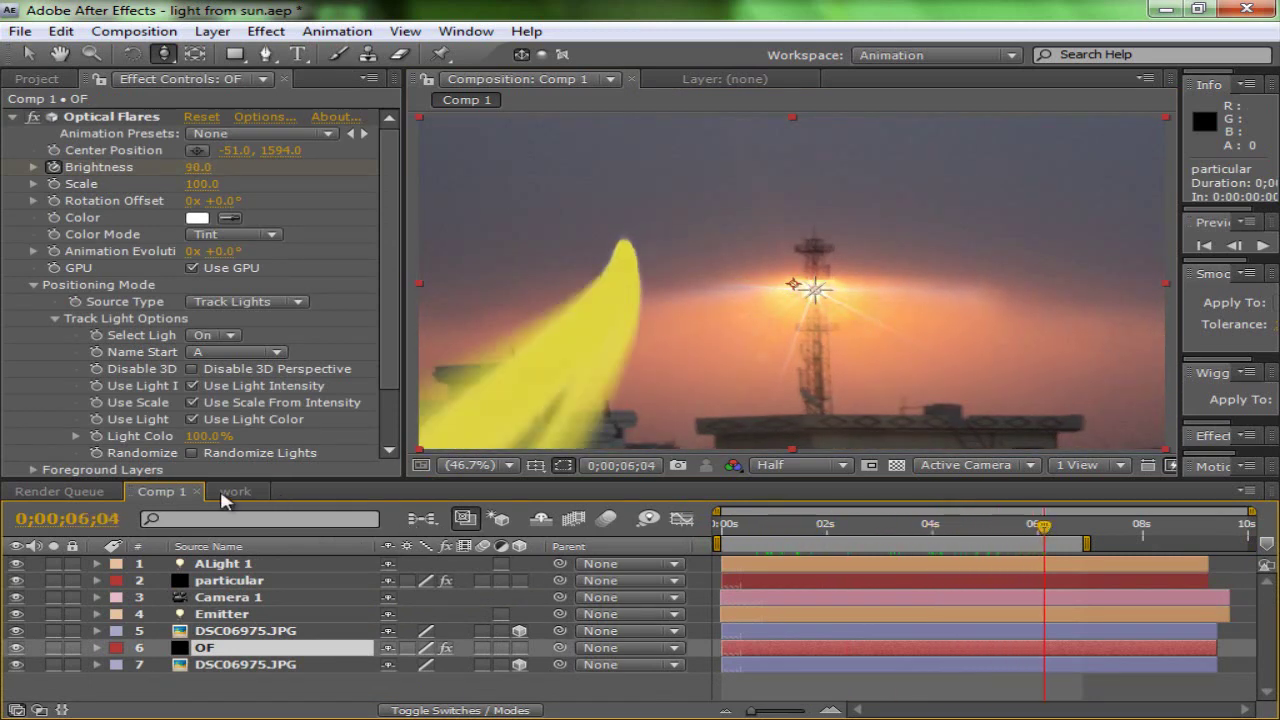
pyautogui.click(240, 493)
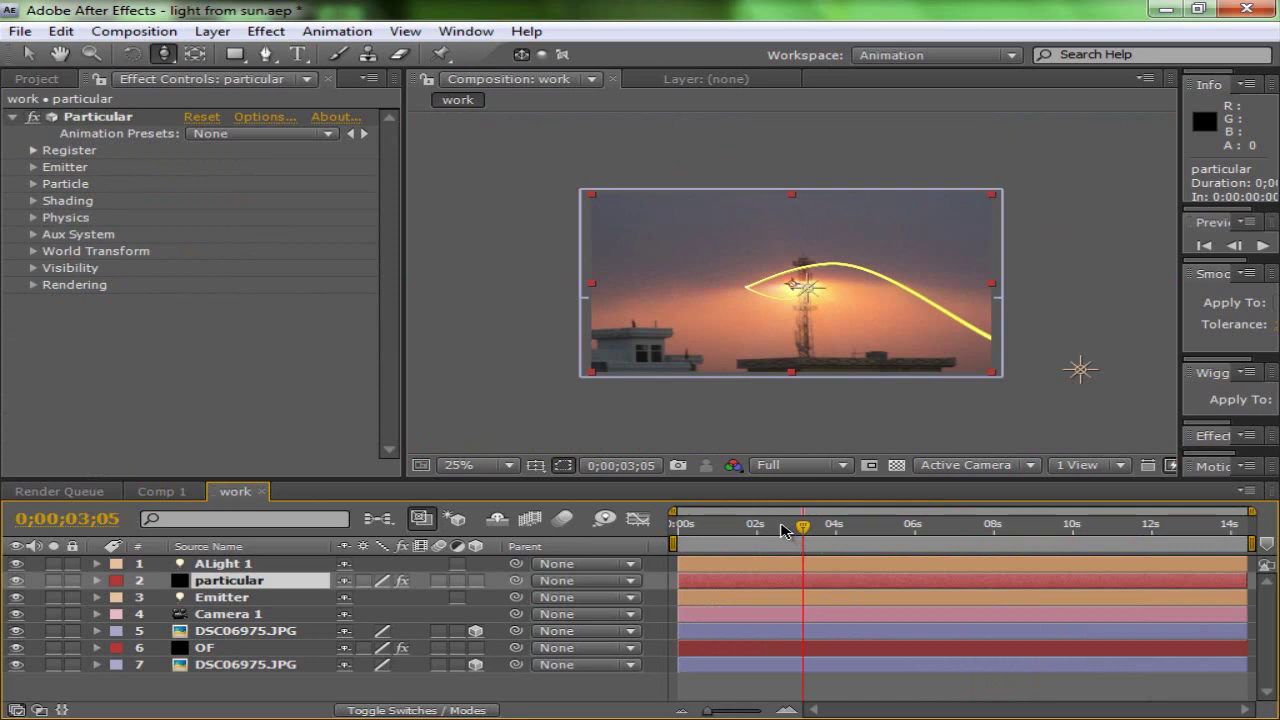
# Step: At 0;00;02;12, reveal Particular's Opacity over Life graph in the Particle settings and flatten the whole curve to zero
pyautogui.moveTo(776, 527)
pyautogui.mouseDown()
pyautogui.moveTo(810, 528)
pyautogui.moveTo(735, 528)
pyautogui.moveTo(794, 528)
pyautogui.moveTo(773, 528)
pyautogui.mouseUp()
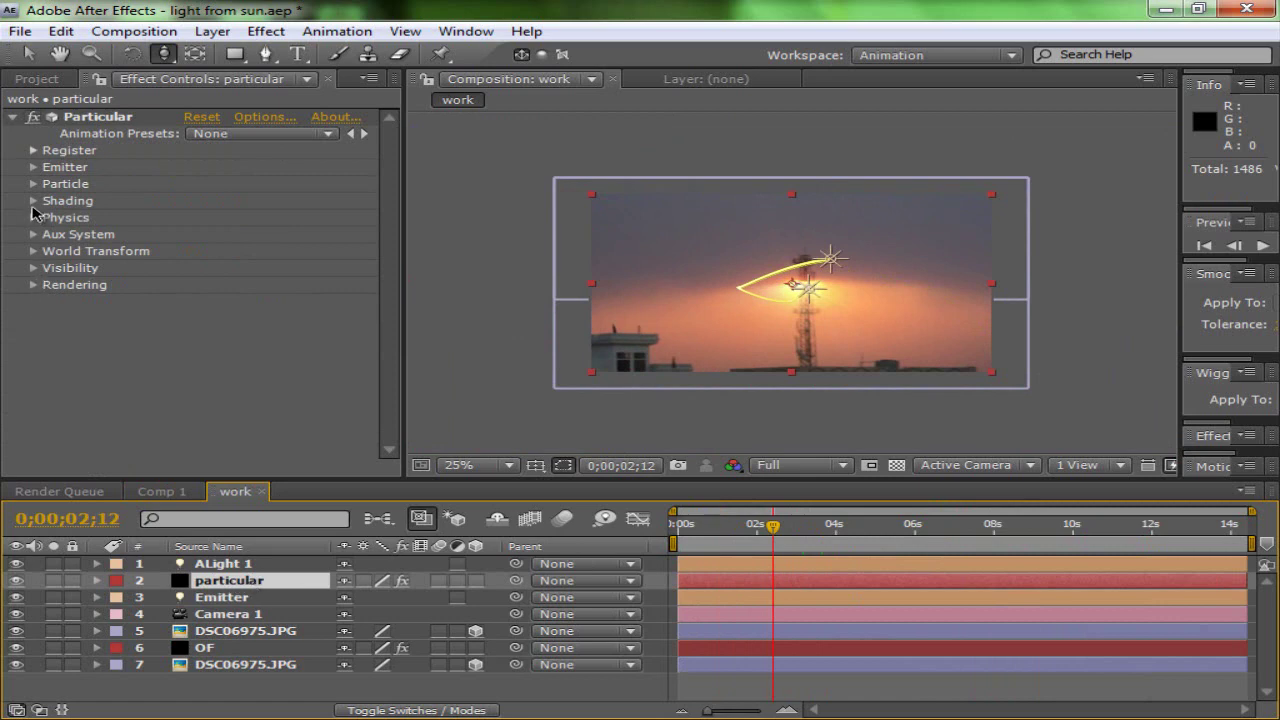
pyautogui.click(33, 201)
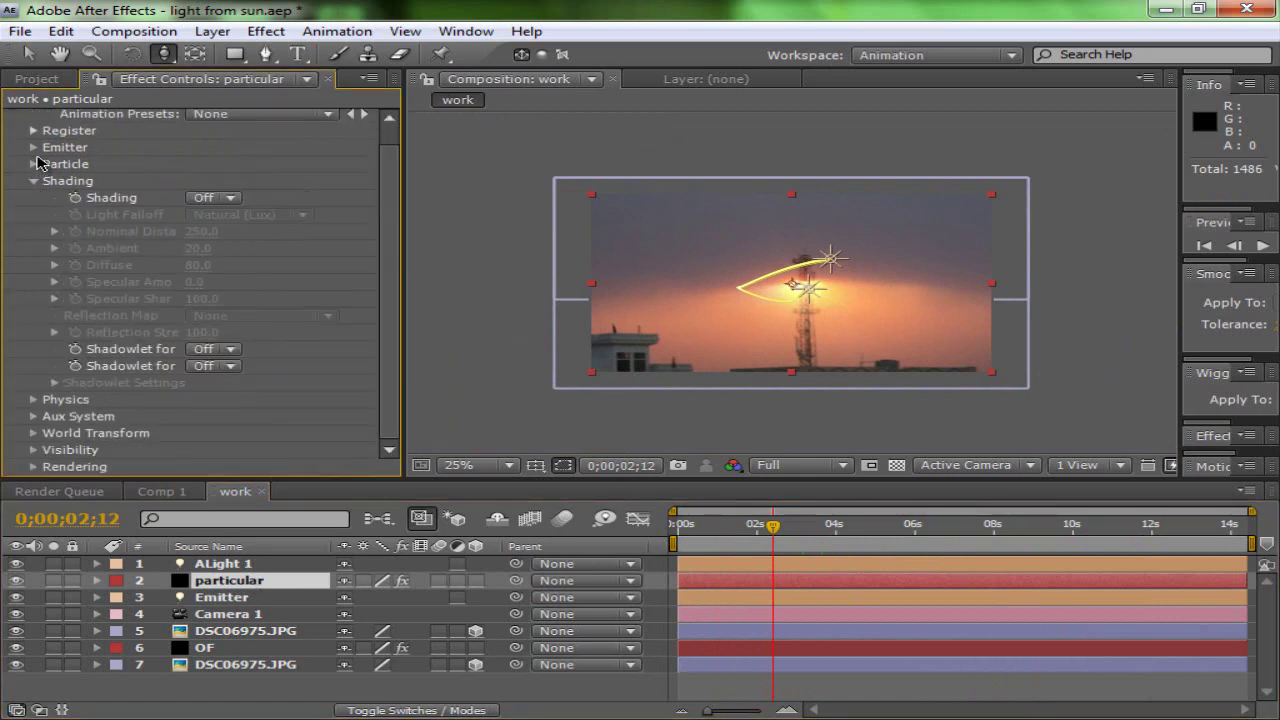
pyautogui.click(34, 163)
pyautogui.click(55, 180)
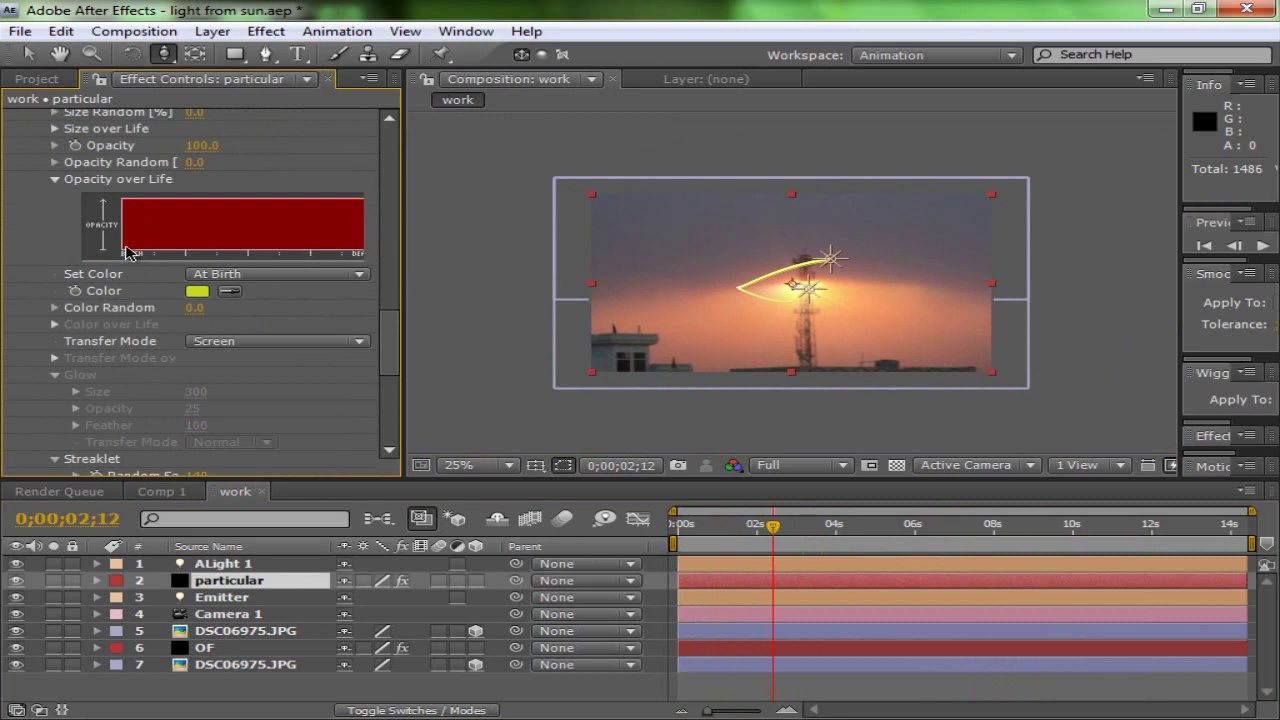
pyautogui.scroll(-6, 132, 253)
pyautogui.scroll(6, 196, 236)
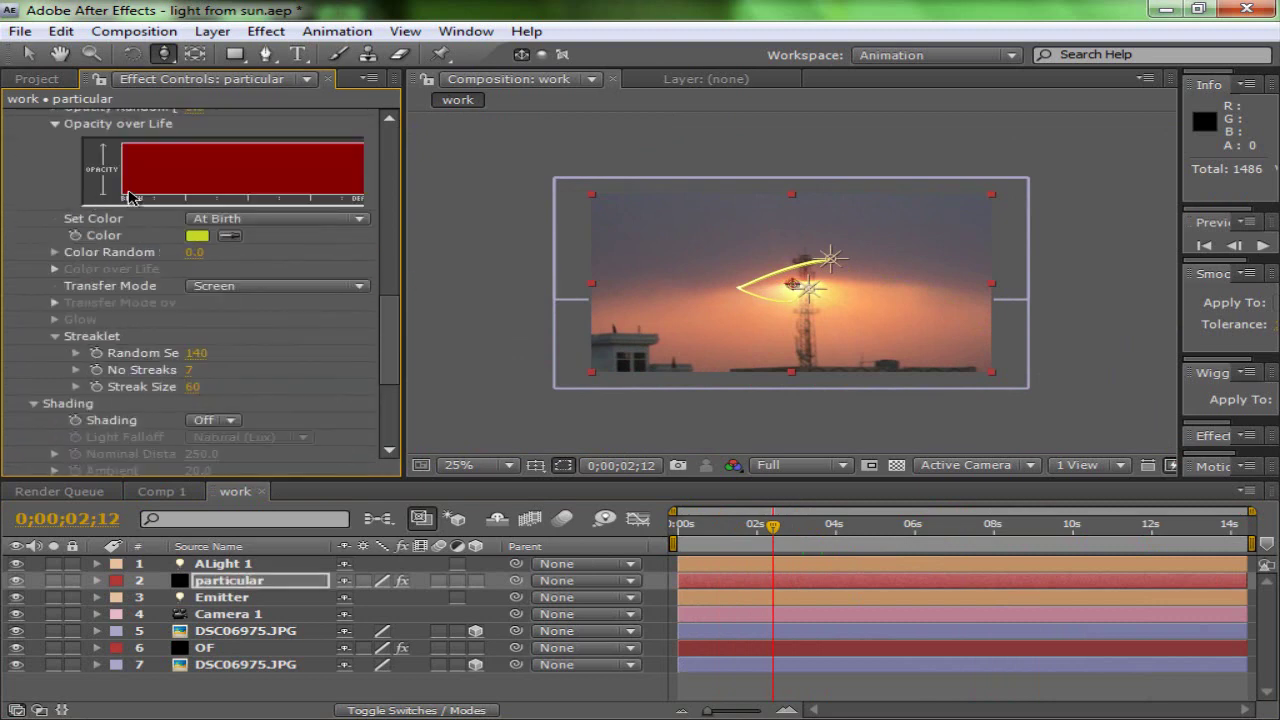
pyautogui.moveTo(107, 197); pyautogui.dragTo(385, 204)
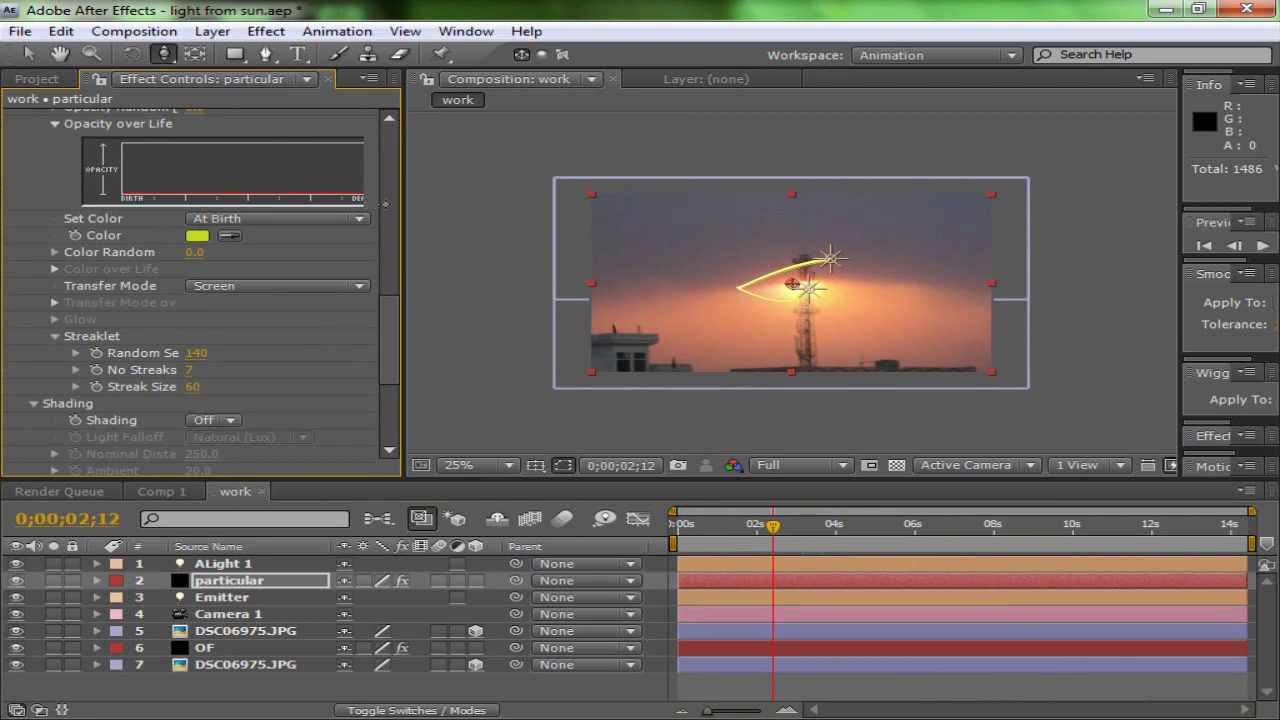
# Step: Draw a series of narrow, separate opacity blocks from birth to death in Opacity over Life and check the broken streak
pyautogui.scroll(2, 372, 333)
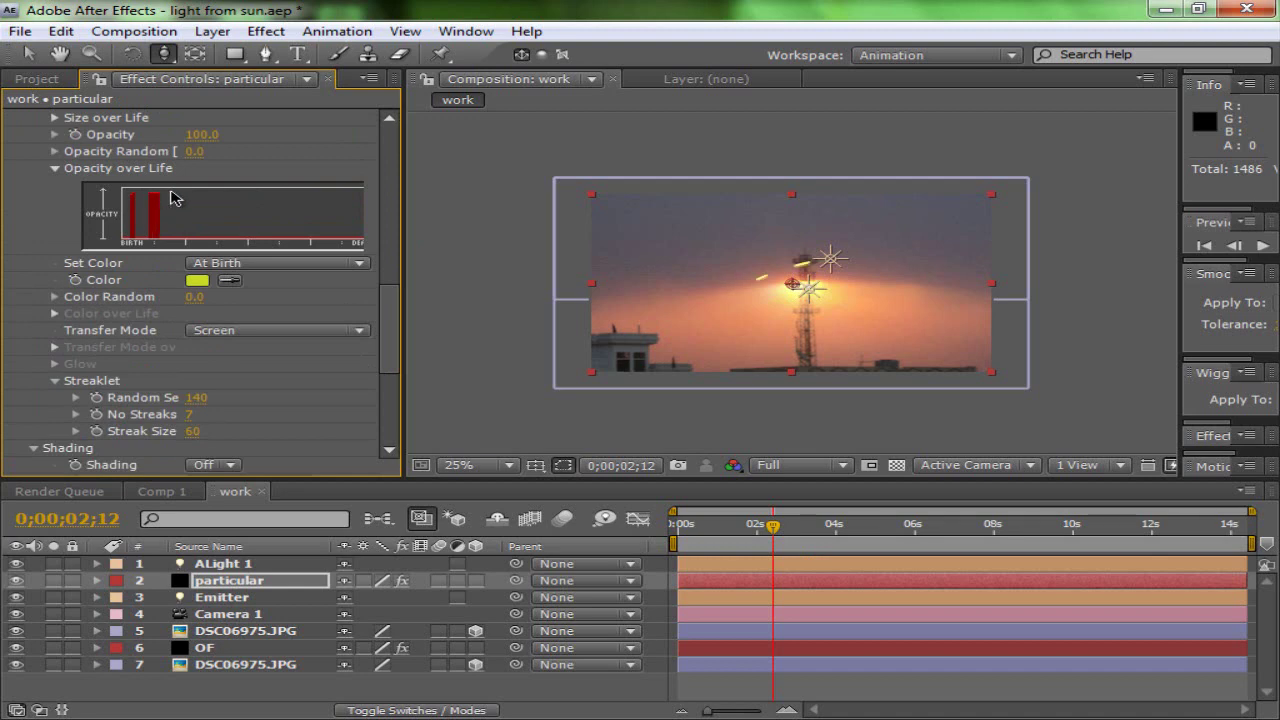
pyautogui.moveTo(180, 193); pyautogui.dragTo(200, 197)
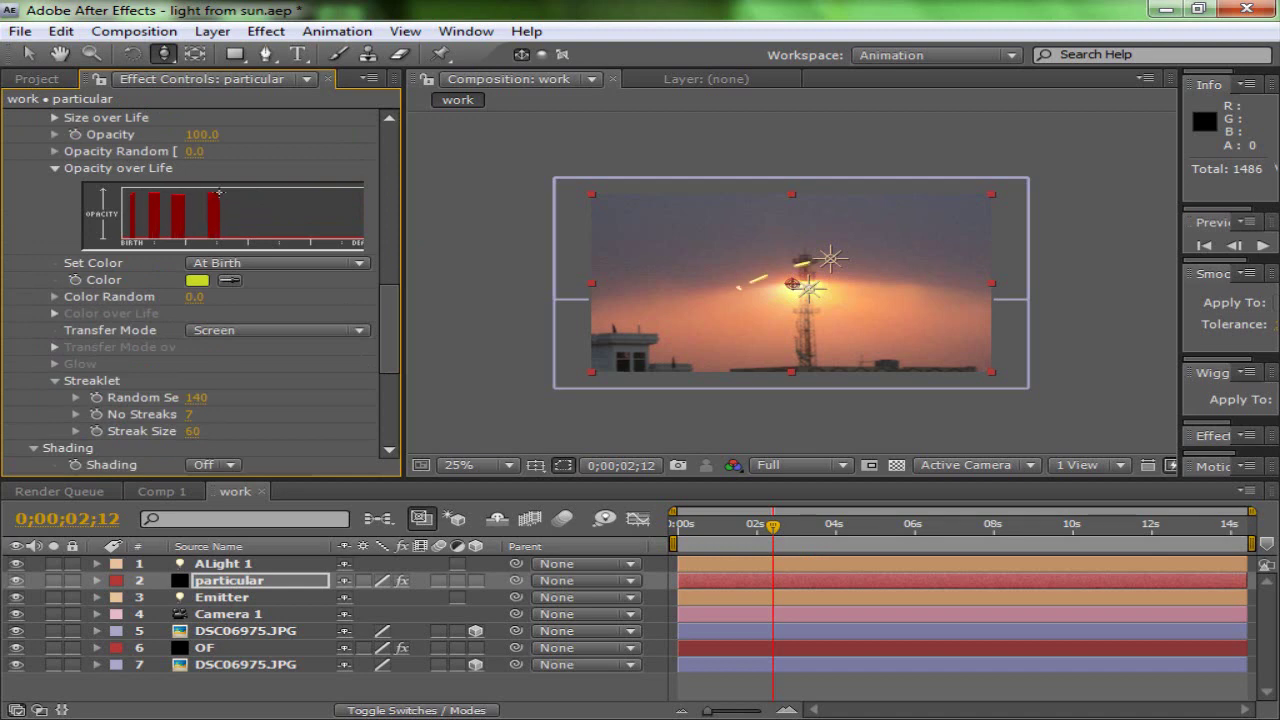
pyautogui.click(243, 198)
pyautogui.moveTo(265, 199); pyautogui.dragTo(275, 194)
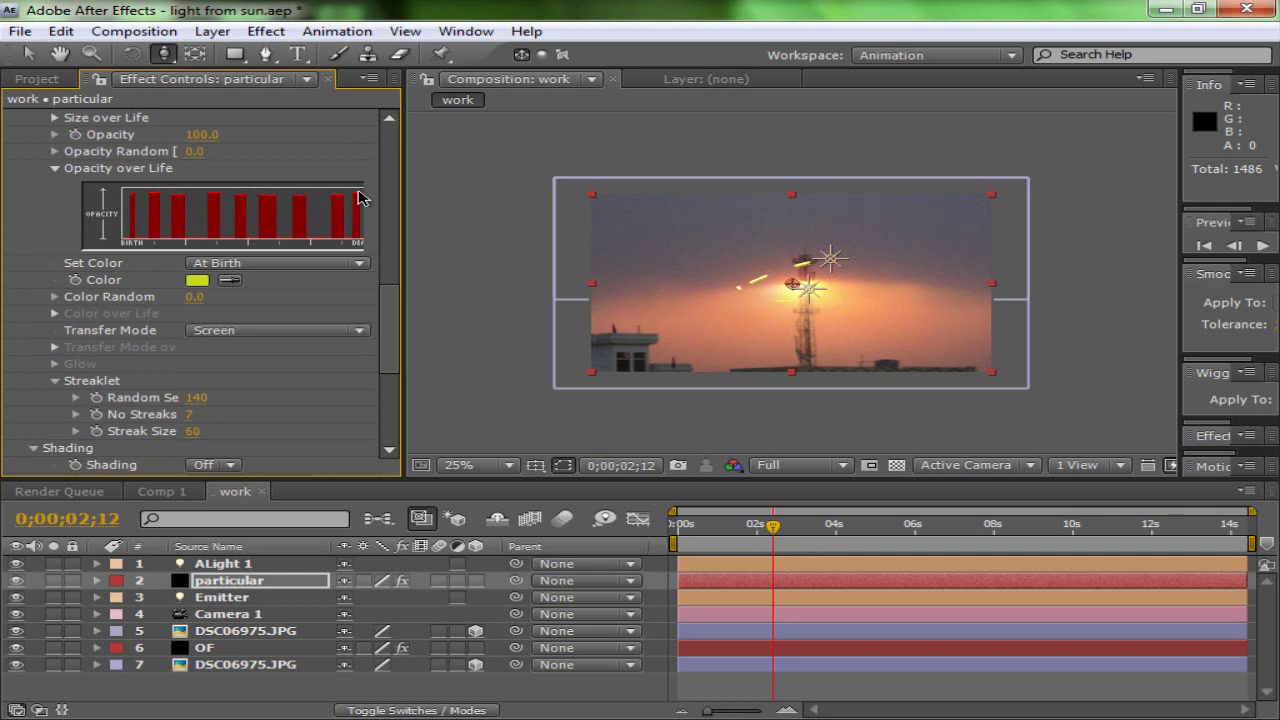
pyautogui.moveTo(404, 231); pyautogui.dragTo(444, 228)
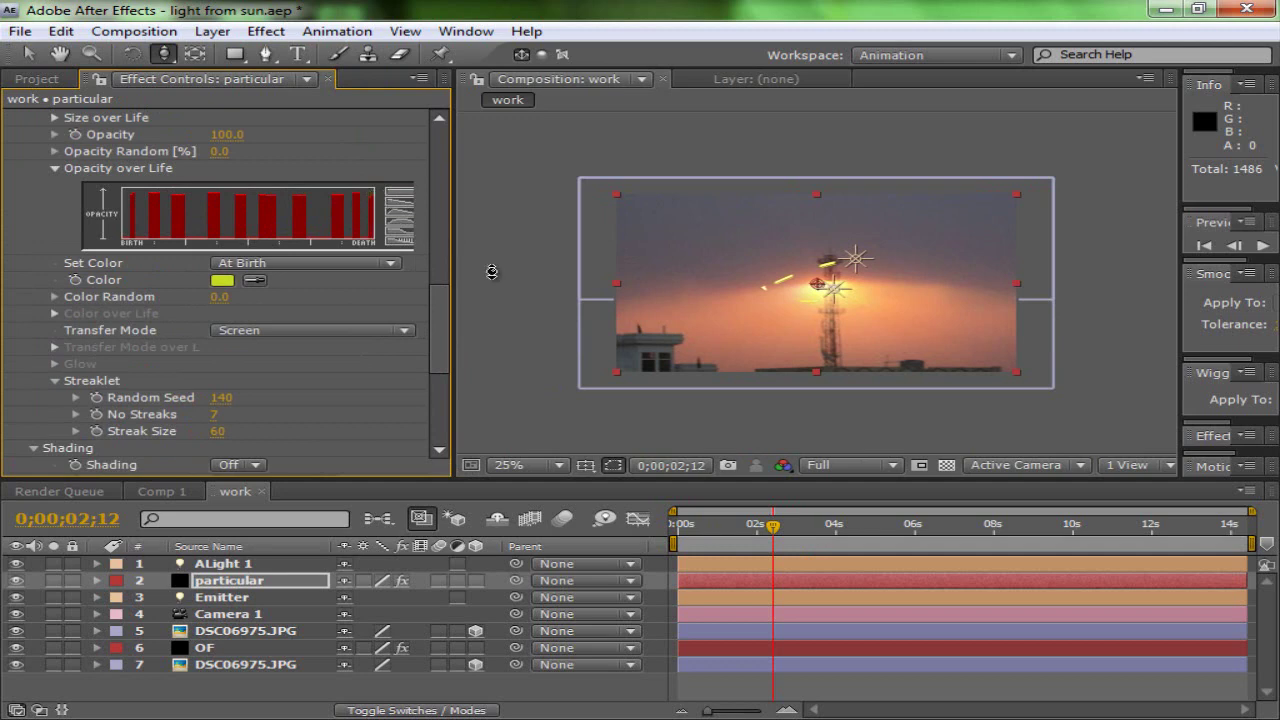
pyautogui.moveTo(720, 535); pyautogui.dragTo(768, 535)
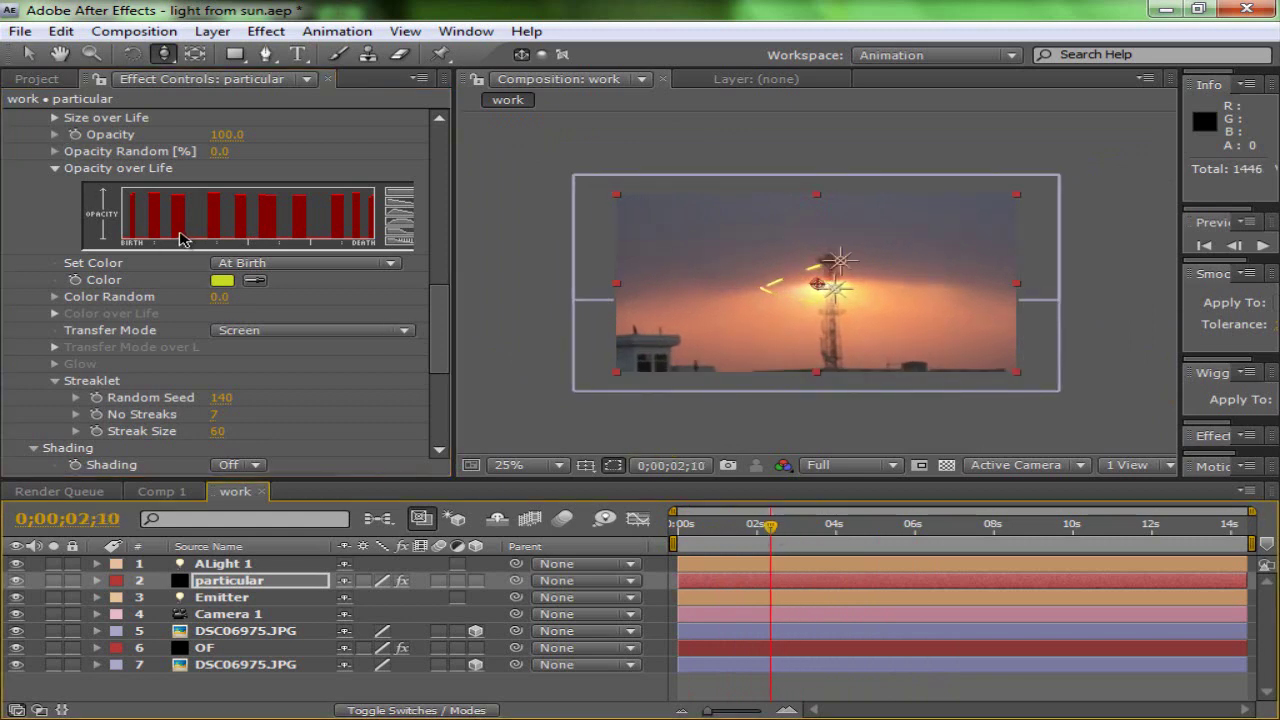
# Step: Clear the Opacity over Life graph, redraw it as four widely spaced blocks, and scrub through the dashed streak to 0;00;04;05
pyautogui.moveTo(183, 238); pyautogui.dragTo(61, 234)
pyautogui.moveTo(138, 240); pyautogui.dragTo(377, 253)
pyautogui.click(137, 206)
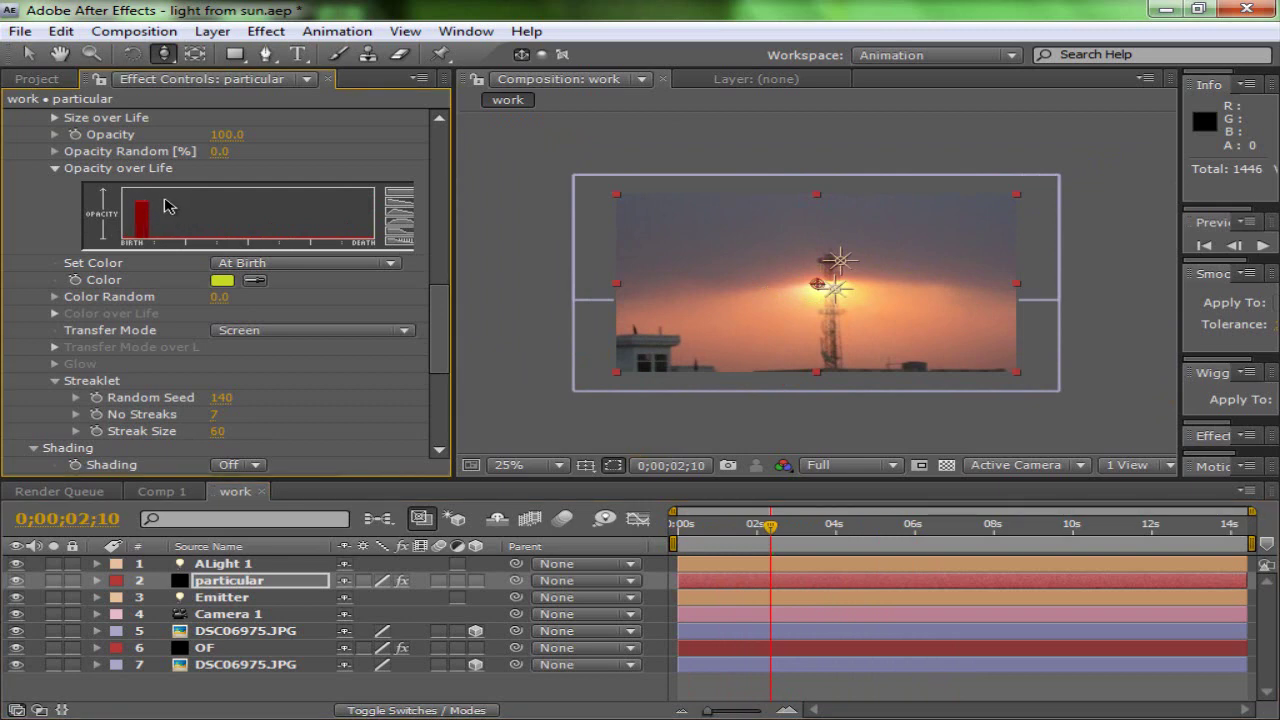
pyautogui.moveTo(194, 201); pyautogui.dragTo(246, 199)
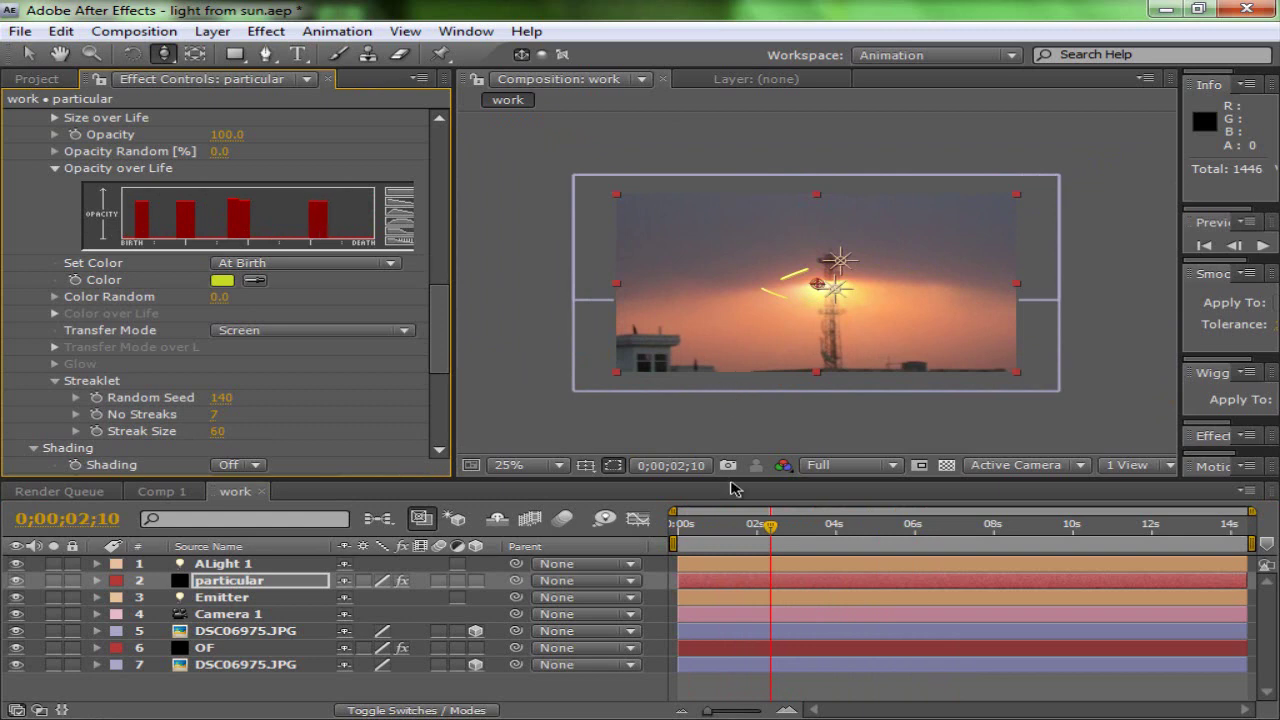
pyautogui.moveTo(698, 530); pyautogui.dragTo(850, 537)
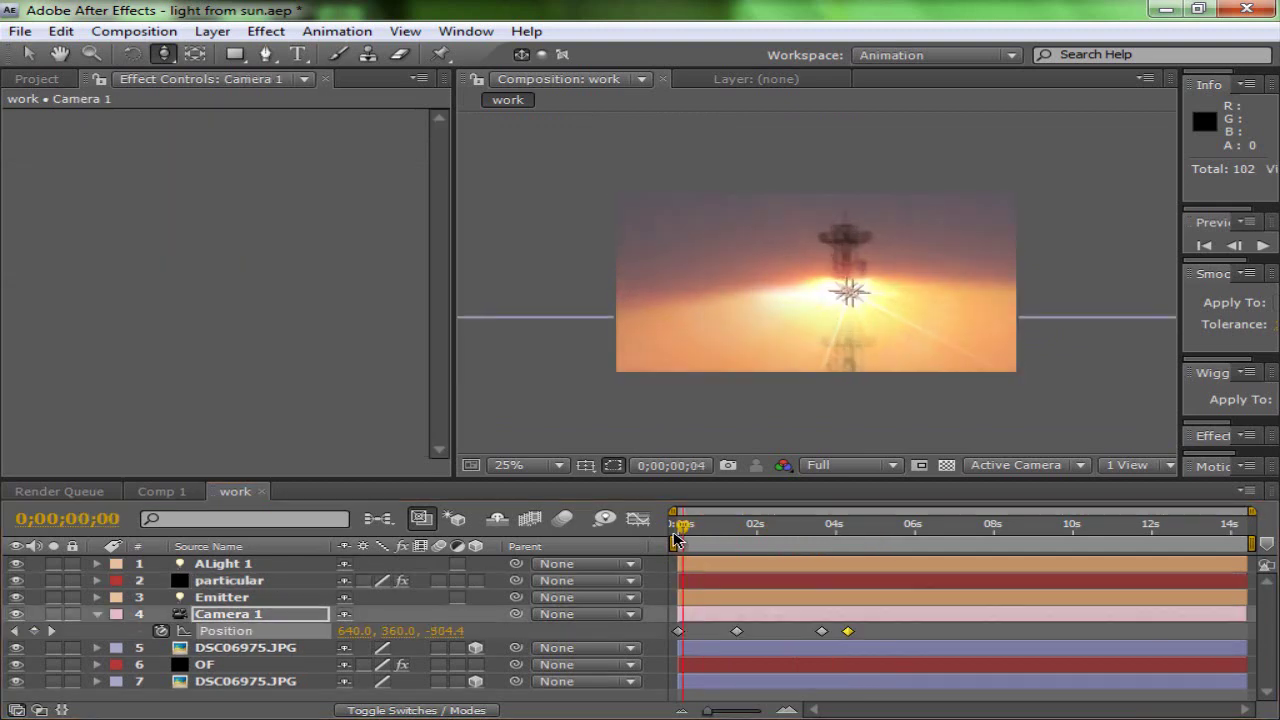
pyautogui.moveTo(717, 537)
pyautogui.mouseDown()
pyautogui.moveTo(913, 532)
pyautogui.moveTo(660, 533)
pyautogui.moveTo(862, 533)
pyautogui.moveTo(686, 530)
pyautogui.moveTo(843, 537)
pyautogui.mouseUp()
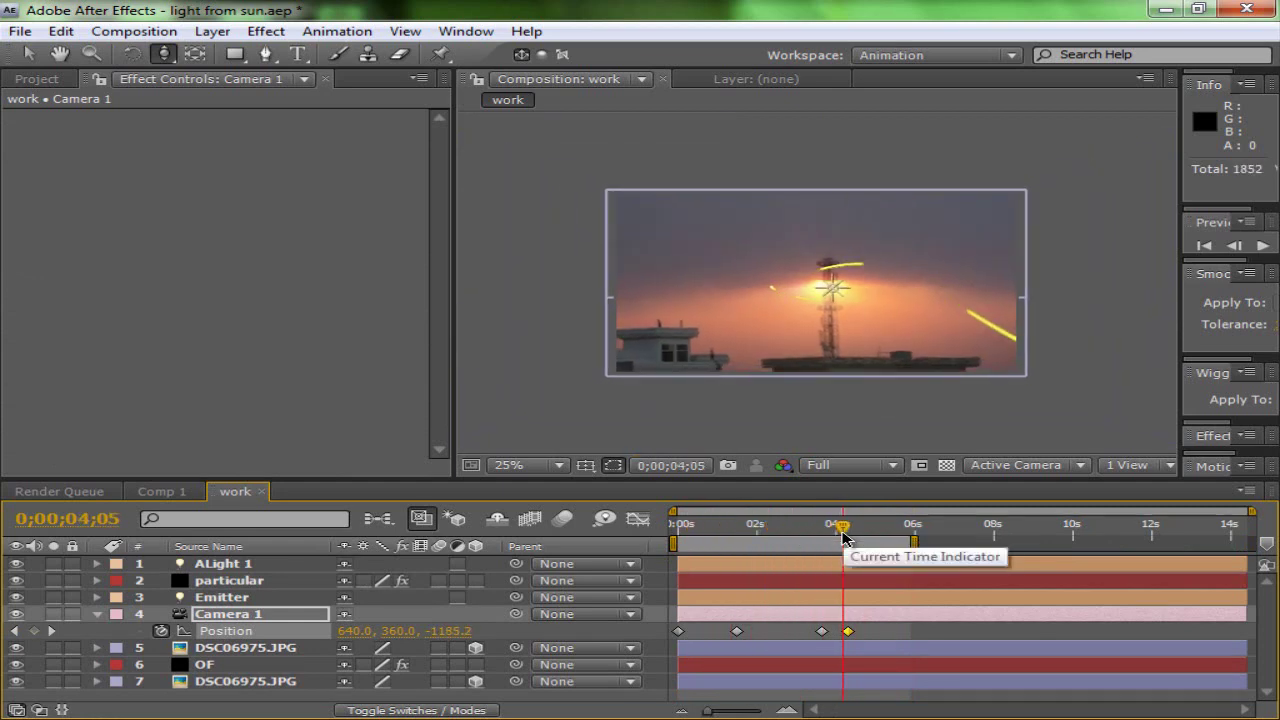